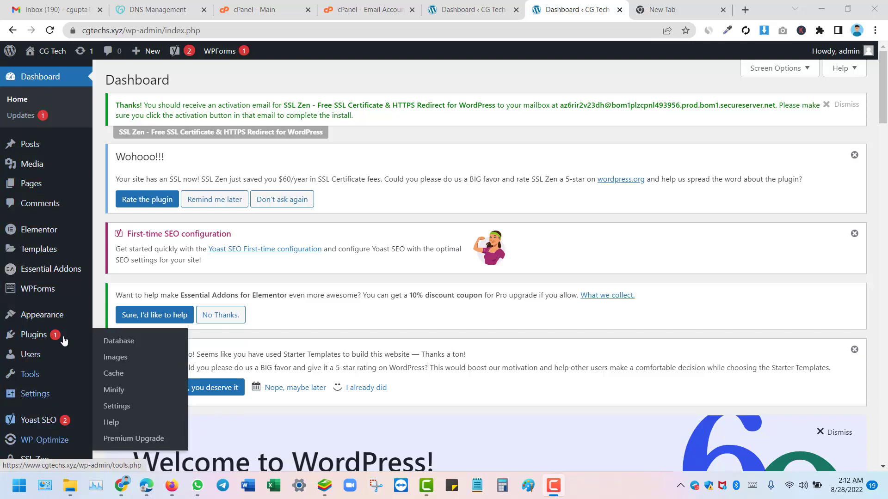
Step: Open the All Posts list in a new browser tab
{"action": "mouse_move", "coordinate": [48, 139]}
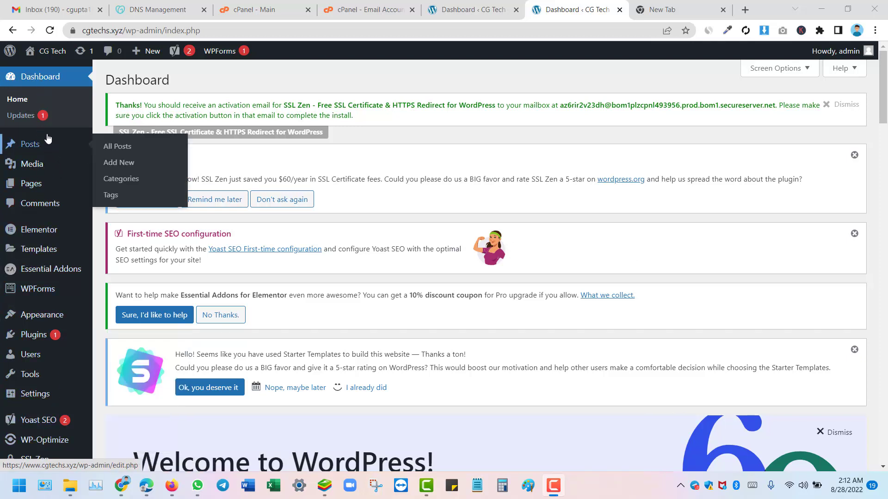
{"action": "mouse_move", "coordinate": [66, 193]}
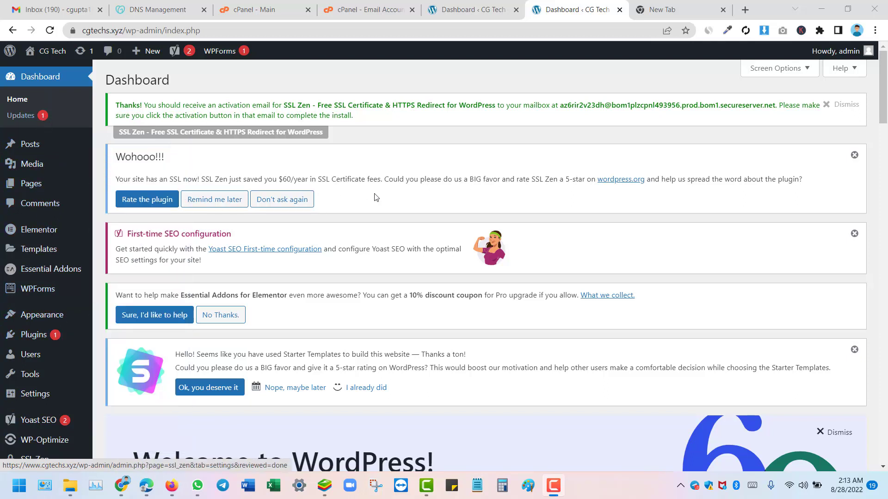
{"action": "scroll", "coordinate": [376, 197], "scroll_direction": "down", "scroll_amount": 8}
{"action": "scroll", "coordinate": [17, 124], "scroll_direction": "up", "scroll_amount": 8}
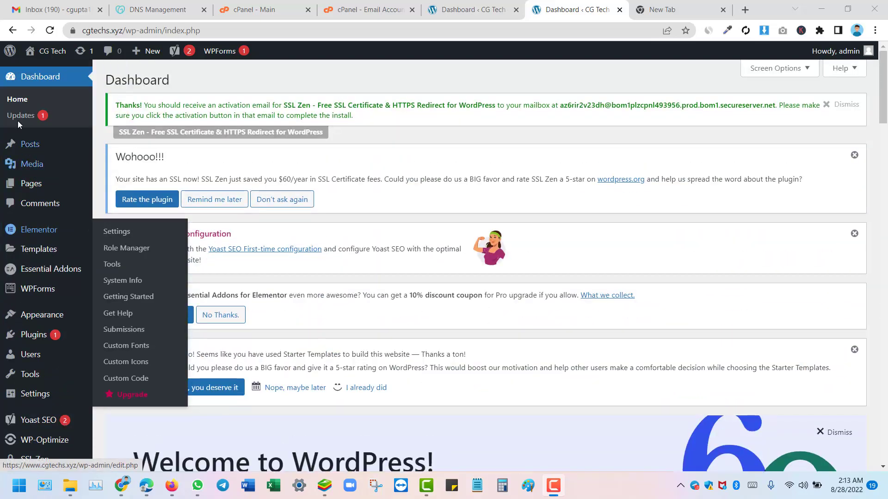
{"action": "scroll", "coordinate": [541, 167], "scroll_direction": "down", "scroll_amount": 5}
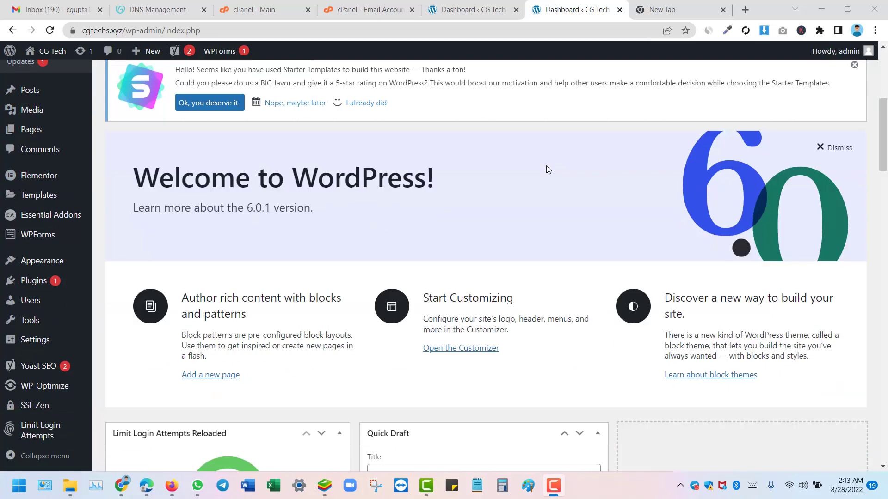
{"action": "scroll", "coordinate": [546, 169], "scroll_direction": "down", "scroll_amount": 15}
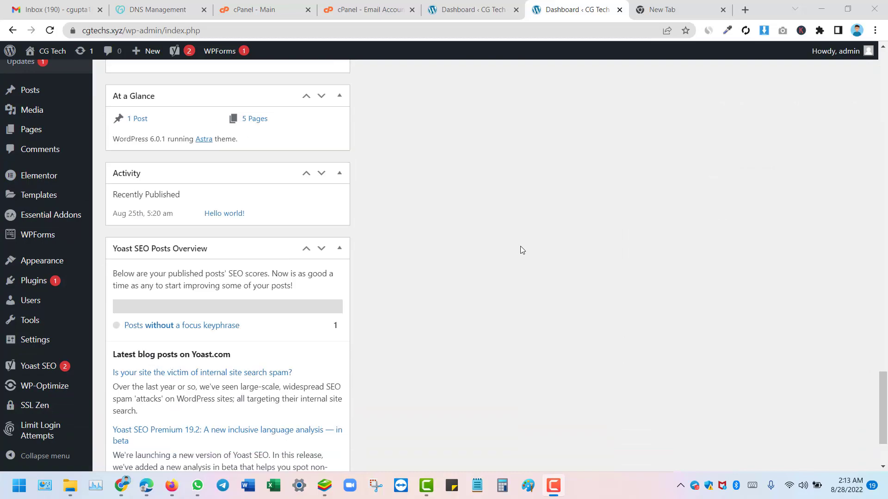
{"action": "scroll", "coordinate": [521, 250], "scroll_direction": "down", "scroll_amount": 3}
{"action": "scroll", "coordinate": [310, 194], "scroll_direction": "up", "scroll_amount": 20}
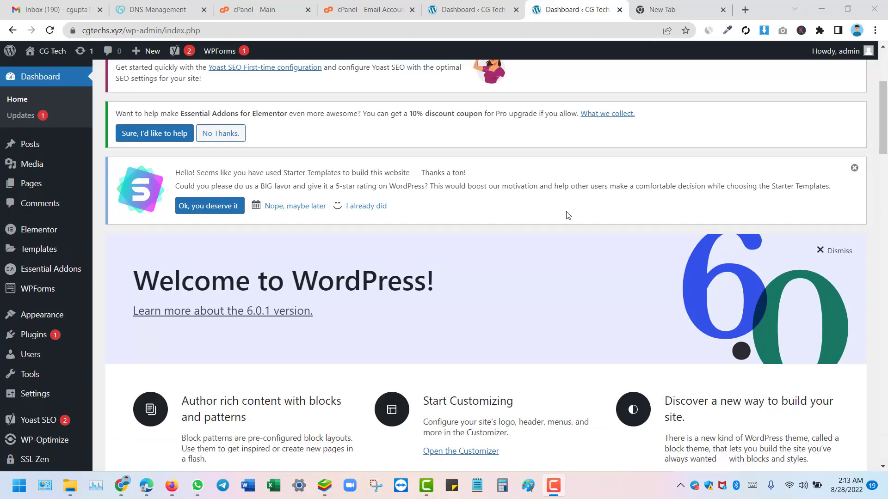
{"action": "scroll", "coordinate": [568, 214], "scroll_direction": "down", "scroll_amount": 10}
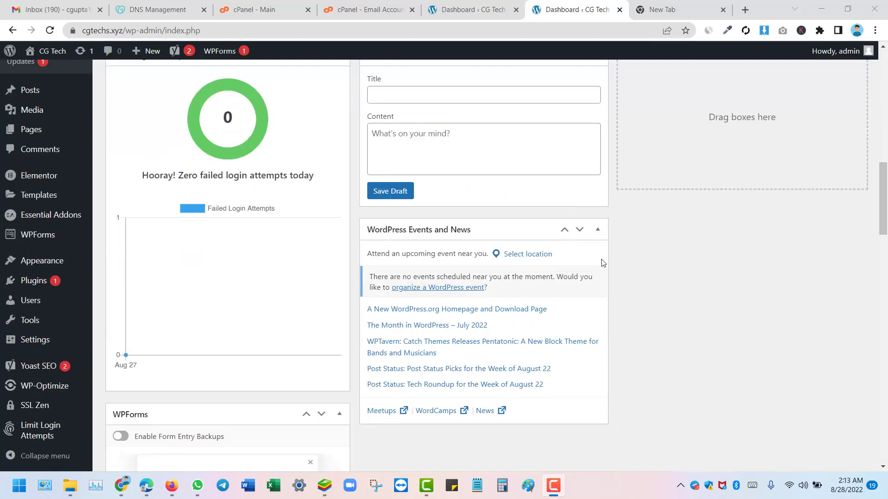
{"action": "scroll", "coordinate": [661, 333], "scroll_direction": "up", "scroll_amount": 4}
{"action": "scroll", "coordinate": [661, 333], "scroll_direction": "down", "scroll_amount": 12}
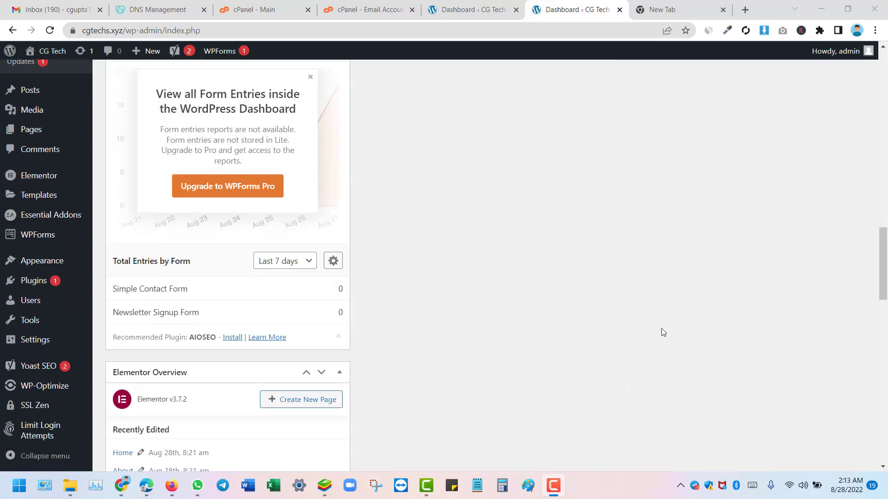
{"action": "scroll", "coordinate": [608, 321], "scroll_direction": "up", "scroll_amount": 15}
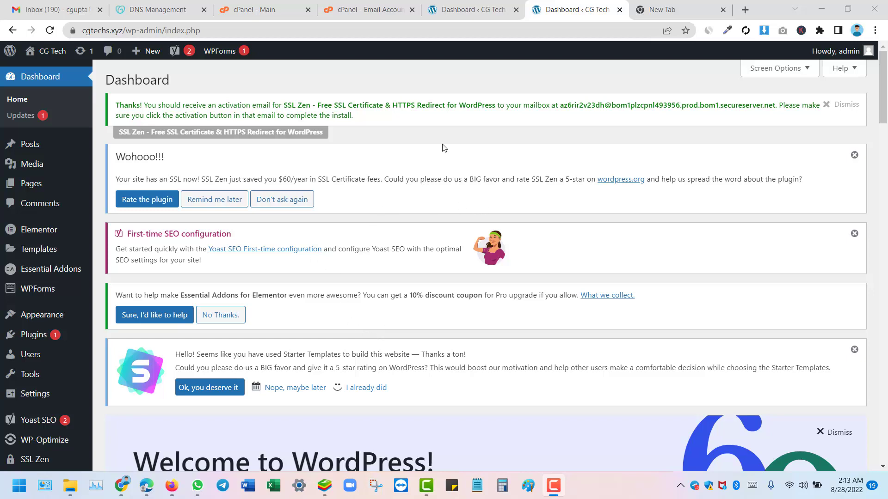
{"action": "scroll", "coordinate": [332, 198], "scroll_direction": "down", "scroll_amount": 1}
{"action": "scroll", "coordinate": [332, 197], "scroll_direction": "down", "scroll_amount": 17}
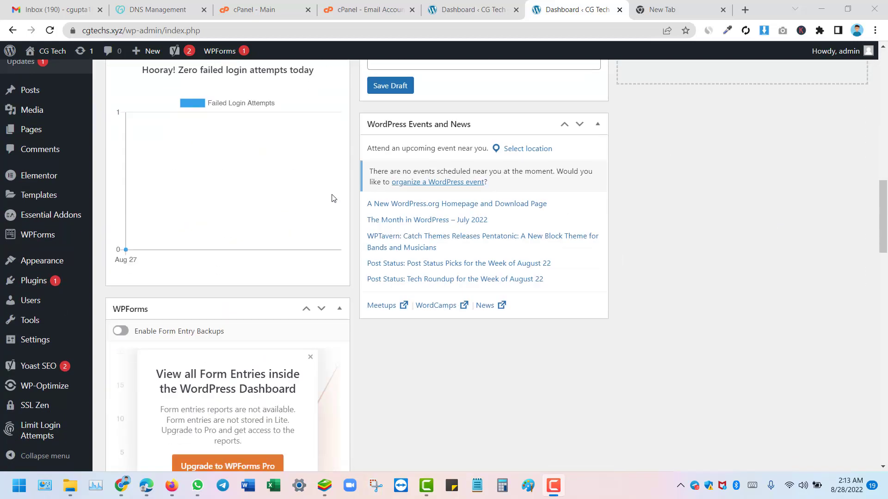
{"action": "scroll", "coordinate": [249, 229], "scroll_direction": "up", "scroll_amount": 11}
{"action": "scroll", "coordinate": [249, 229], "scroll_direction": "up", "scroll_amount": 5}
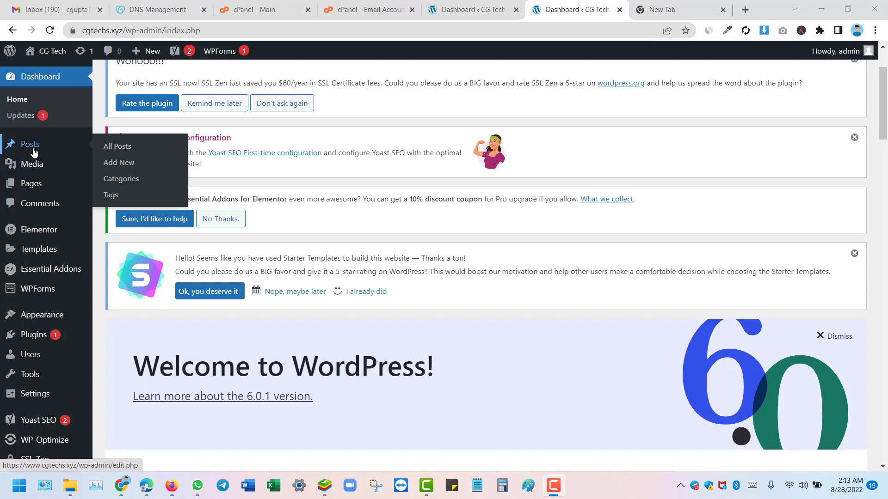
{"action": "right_click", "coordinate": [116, 151]}
{"action": "left_click", "coordinate": [138, 159]}
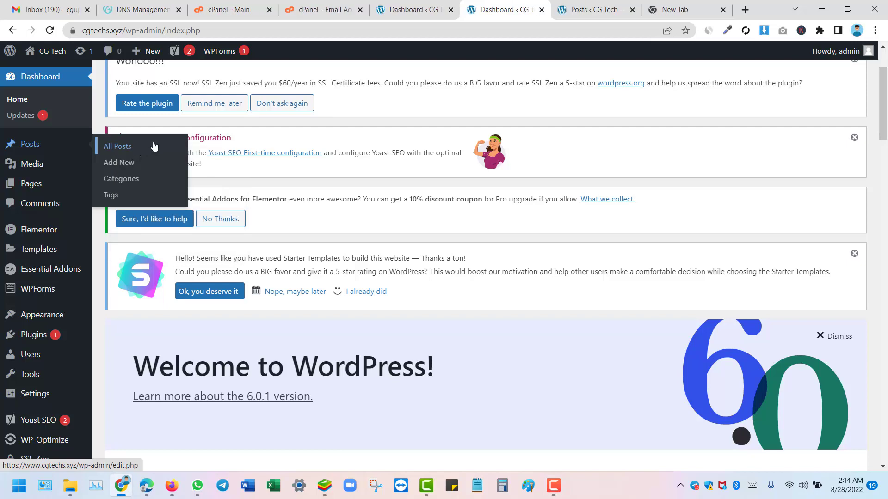
{"action": "left_click", "coordinate": [597, 5]}
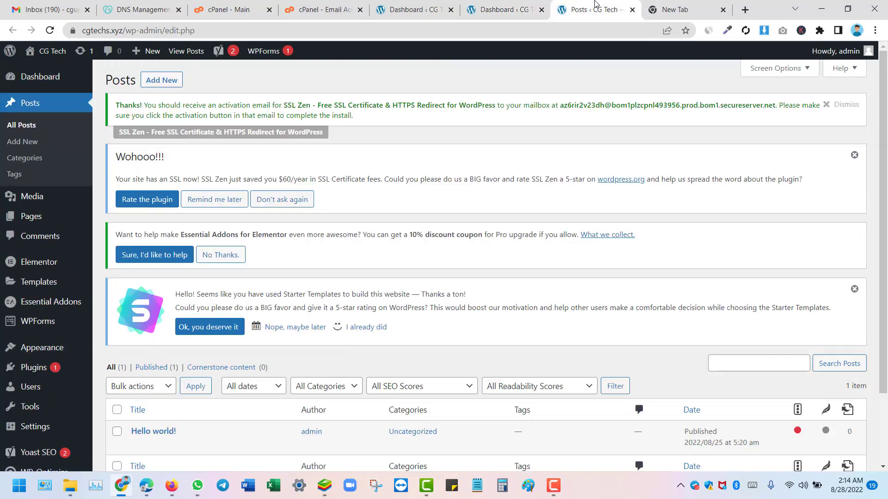
Step: Edit the 'Hello world!' post and scroll to its empty Yoast SEO focus keyphrase
{"action": "scroll", "coordinate": [265, 227], "scroll_direction": "down", "scroll_amount": 3}
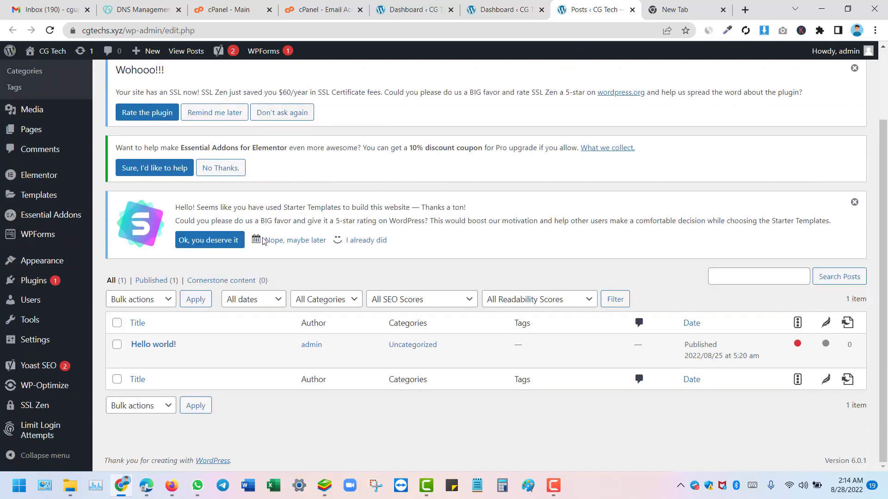
{"action": "left_click", "coordinate": [162, 349]}
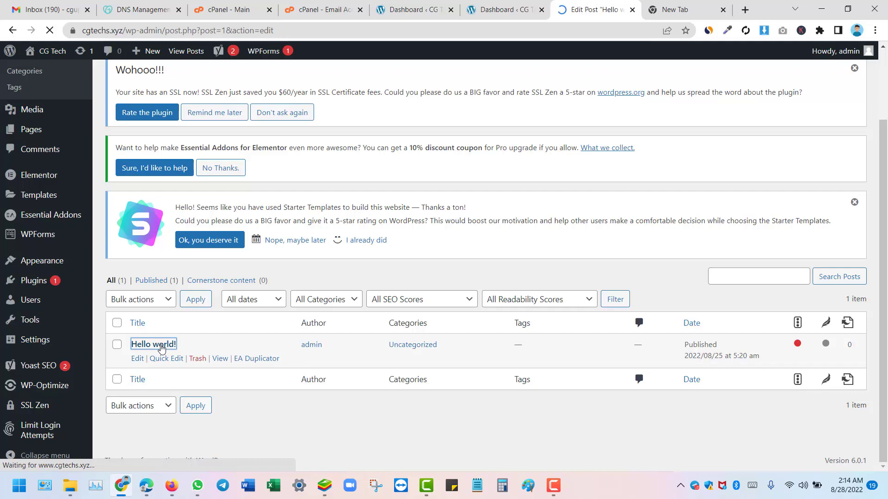
{"action": "scroll", "coordinate": [291, 268], "scroll_direction": "down", "scroll_amount": 1}
{"action": "scroll", "coordinate": [289, 264], "scroll_direction": "down", "scroll_amount": 3}
{"action": "scroll", "coordinate": [289, 265], "scroll_direction": "up", "scroll_amount": 4}
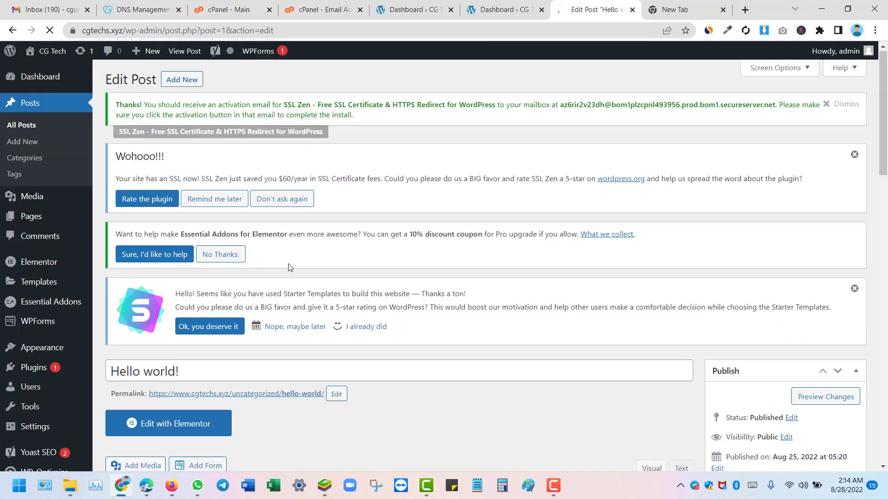
{"action": "scroll", "coordinate": [267, 273], "scroll_direction": "down", "scroll_amount": 9}
{"action": "scroll", "coordinate": [587, 259], "scroll_direction": "up", "scroll_amount": 4}
{"action": "scroll", "coordinate": [588, 263], "scroll_direction": "up", "scroll_amount": 3}
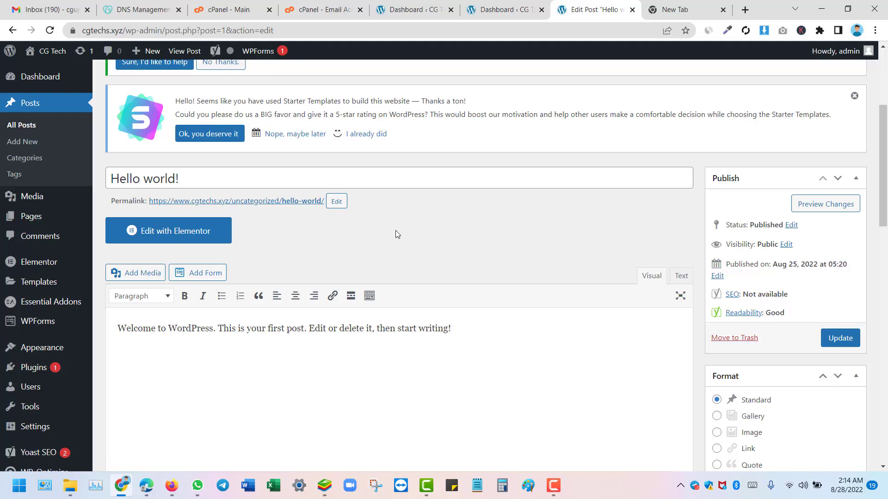
{"action": "scroll", "coordinate": [513, 259], "scroll_direction": "down", "scroll_amount": 4}
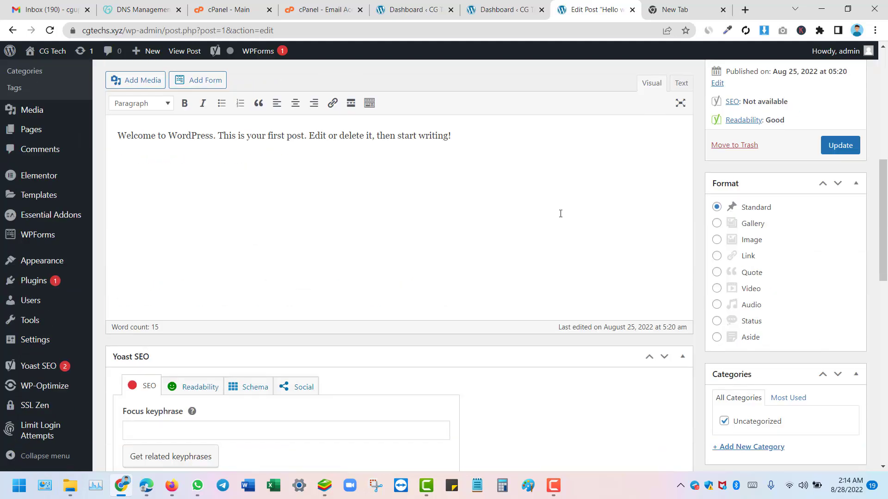
{"action": "scroll", "coordinate": [561, 214], "scroll_direction": "up", "scroll_amount": 2}
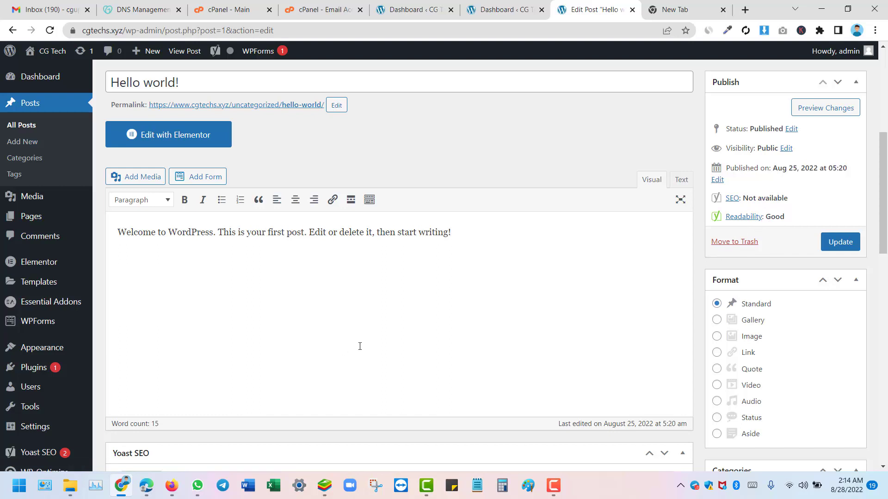
{"action": "scroll", "coordinate": [346, 372], "scroll_direction": "down", "scroll_amount": 4}
{"action": "scroll", "coordinate": [347, 376], "scroll_direction": "down", "scroll_amount": 2}
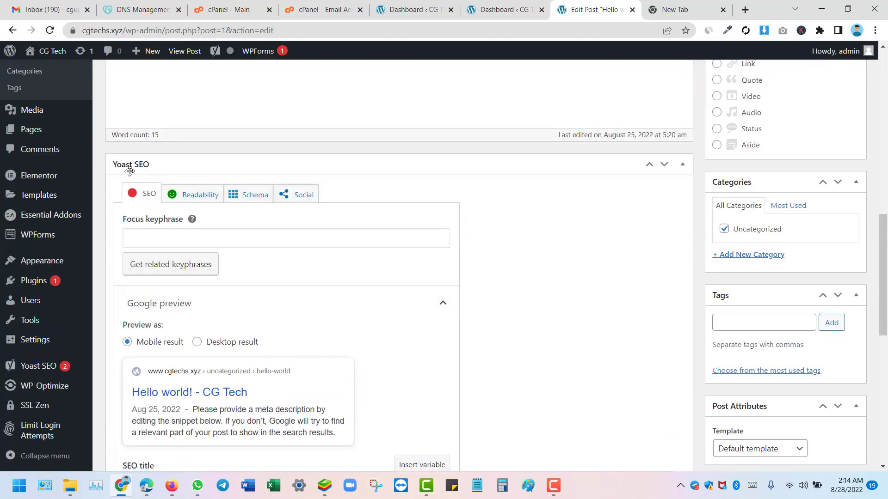
{"action": "scroll", "coordinate": [183, 286], "scroll_direction": "down", "scroll_amount": 6}
{"action": "scroll", "coordinate": [167, 279], "scroll_direction": "down", "scroll_amount": 2}
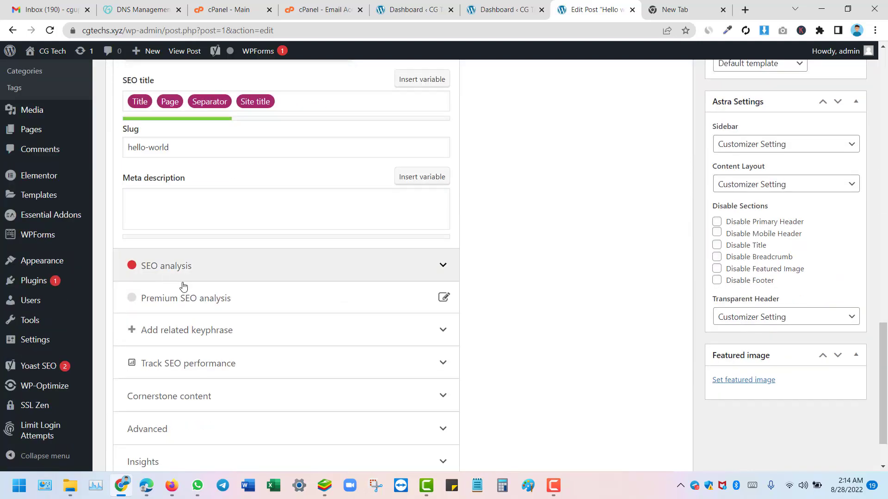
{"action": "scroll", "coordinate": [188, 294], "scroll_direction": "up", "scroll_amount": 8}
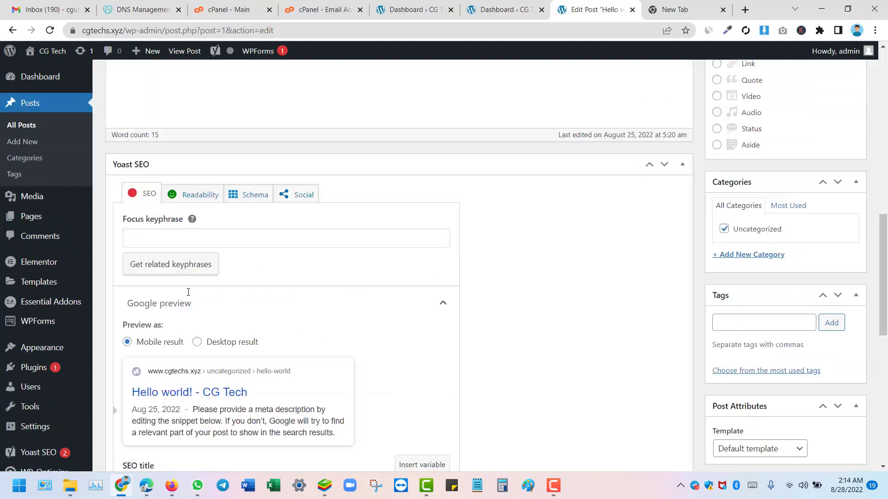
{"action": "left_click", "coordinate": [296, 238]}
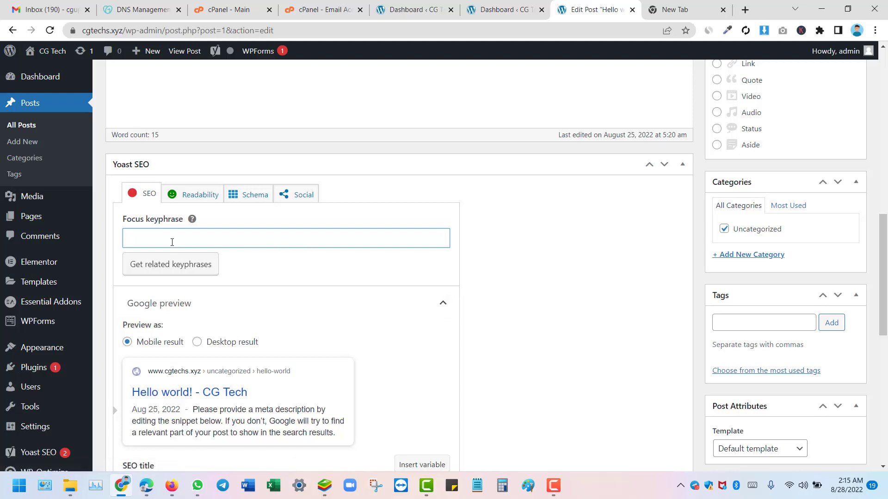
{"action": "scroll", "coordinate": [227, 256], "scroll_direction": "down", "scroll_amount": 4}
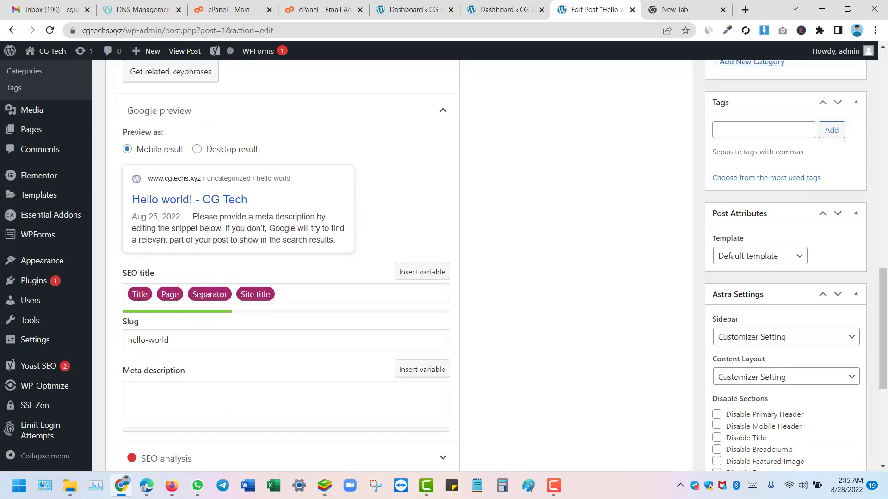
{"action": "scroll", "coordinate": [150, 331], "scroll_direction": "down", "scroll_amount": 2}
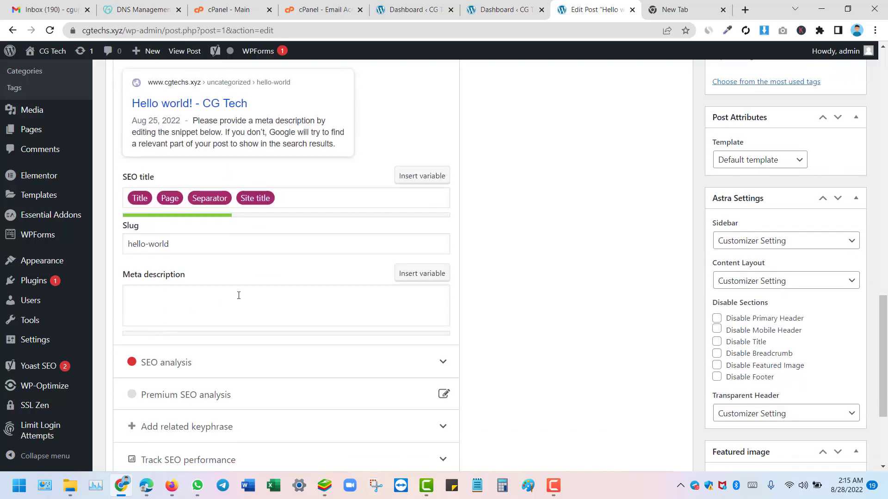
{"action": "left_click", "coordinate": [157, 310]}
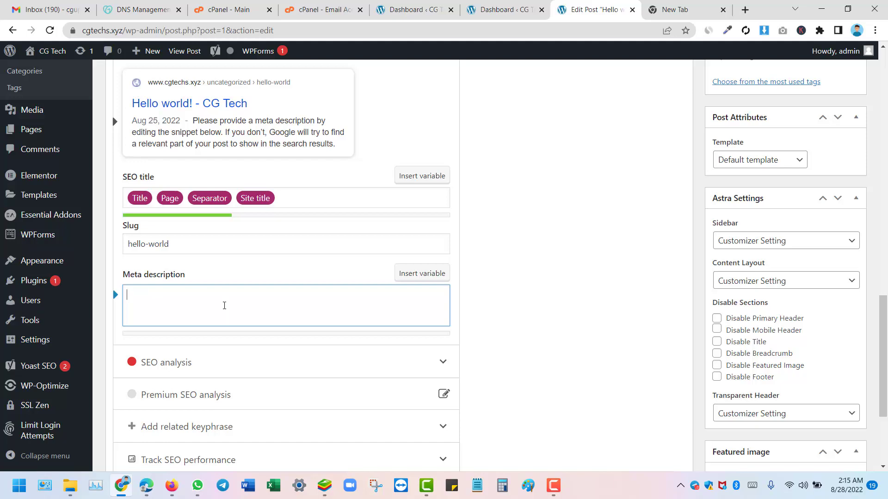
{"action": "scroll", "coordinate": [227, 303], "scroll_direction": "down", "scroll_amount": 3}
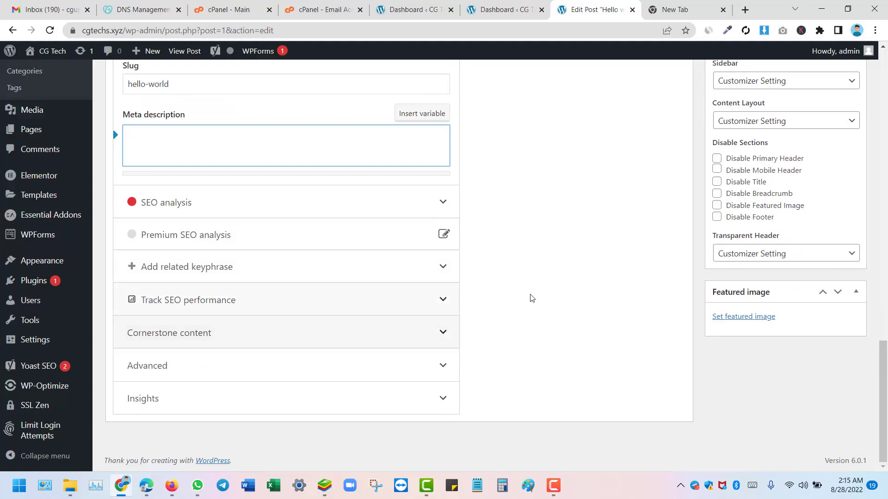
{"action": "scroll", "coordinate": [731, 189], "scroll_direction": "up", "scroll_amount": 2}
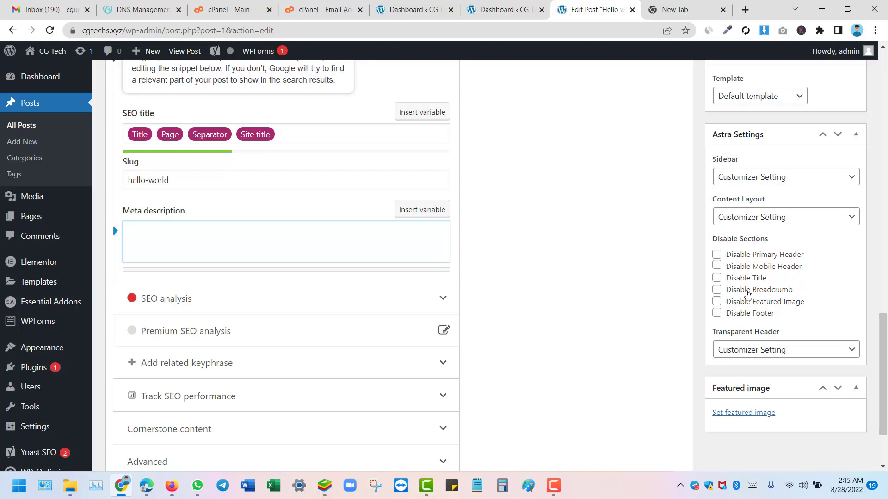
{"action": "scroll", "coordinate": [738, 305], "scroll_direction": "up", "scroll_amount": 6}
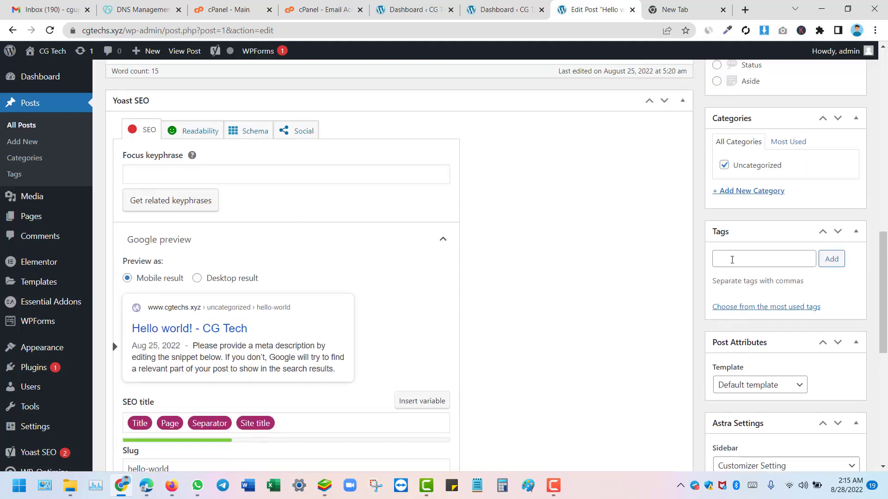
{"action": "left_click", "coordinate": [731, 259]}
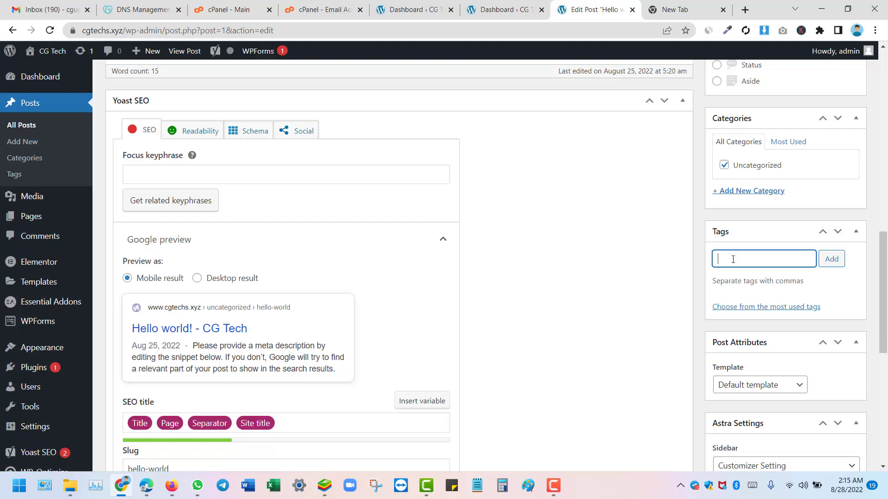
{"action": "scroll", "coordinate": [680, 270], "scroll_direction": "up", "scroll_amount": 8}
{"action": "scroll", "coordinate": [638, 272], "scroll_direction": "down", "scroll_amount": 2}
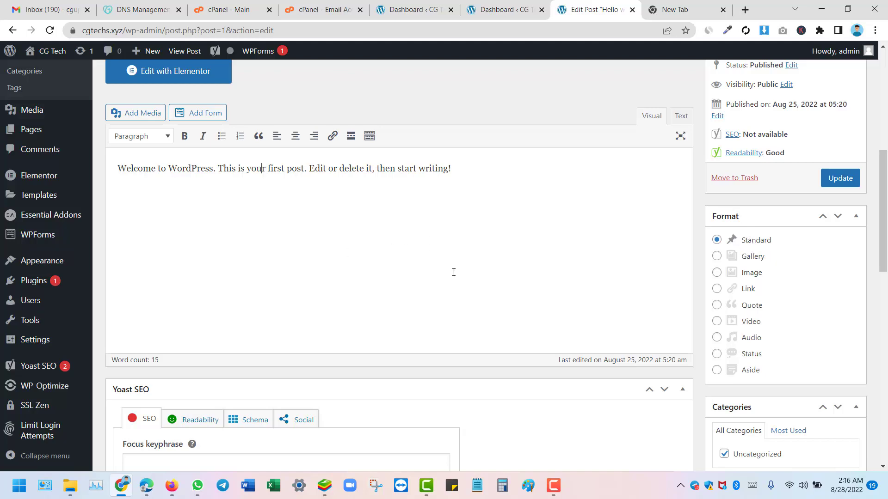
{"action": "scroll", "coordinate": [439, 282], "scroll_direction": "up", "scroll_amount": 6}
{"action": "scroll", "coordinate": [440, 283], "scroll_direction": "down", "scroll_amount": 4}
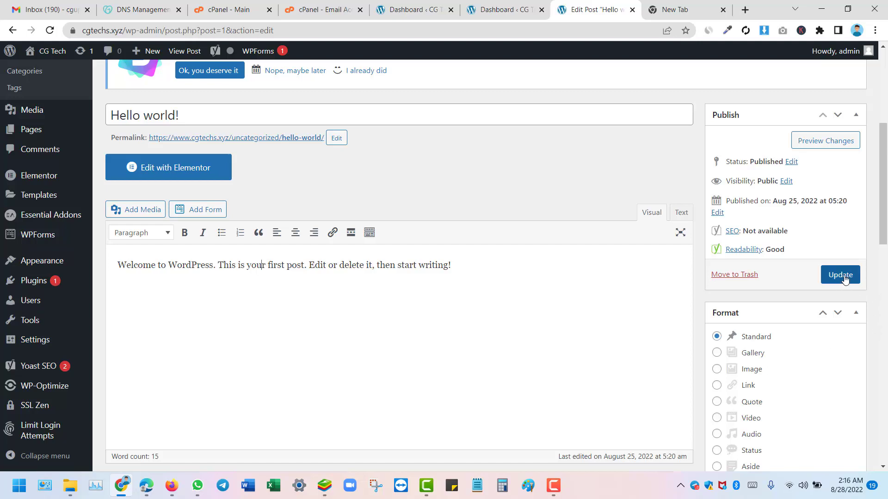
Step: Update the 'Hello world!' post and return to the All Posts list
{"action": "left_click", "coordinate": [840, 275]}
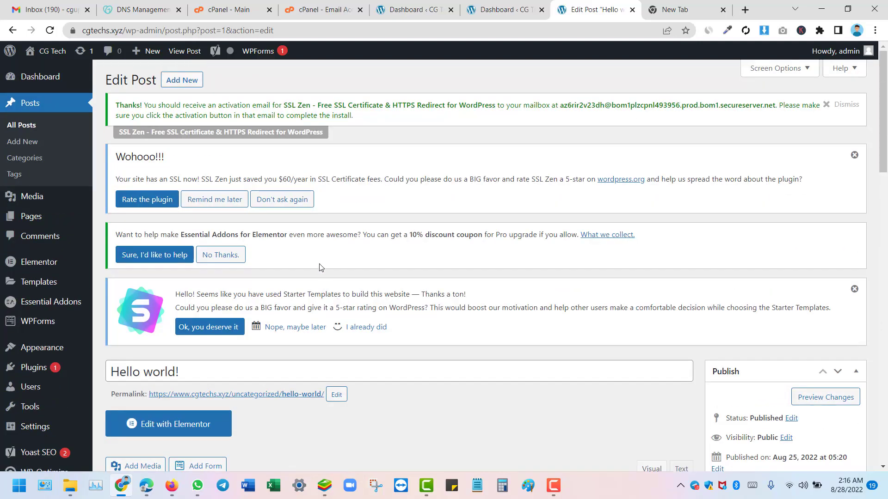
{"action": "left_click", "coordinate": [21, 125]}
{"action": "scroll", "coordinate": [341, 205], "scroll_direction": "down", "scroll_amount": 2}
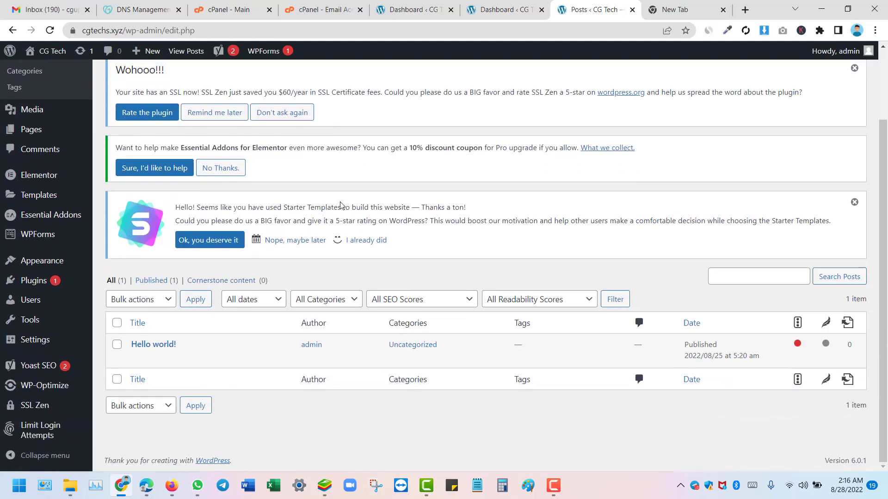
{"action": "scroll", "coordinate": [25, 148], "scroll_direction": "up", "scroll_amount": 2}
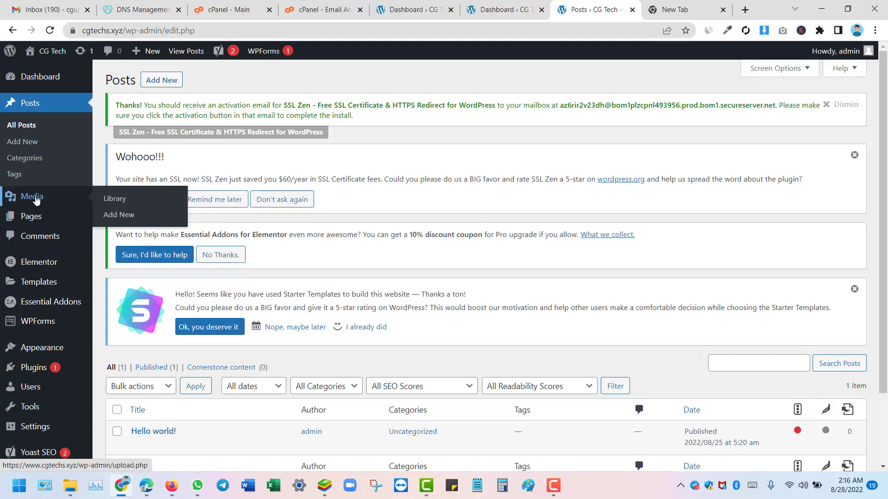
Step: View All Pages in a new tab, listing six pages including About and Contact
{"action": "mouse_move", "coordinate": [33, 224]}
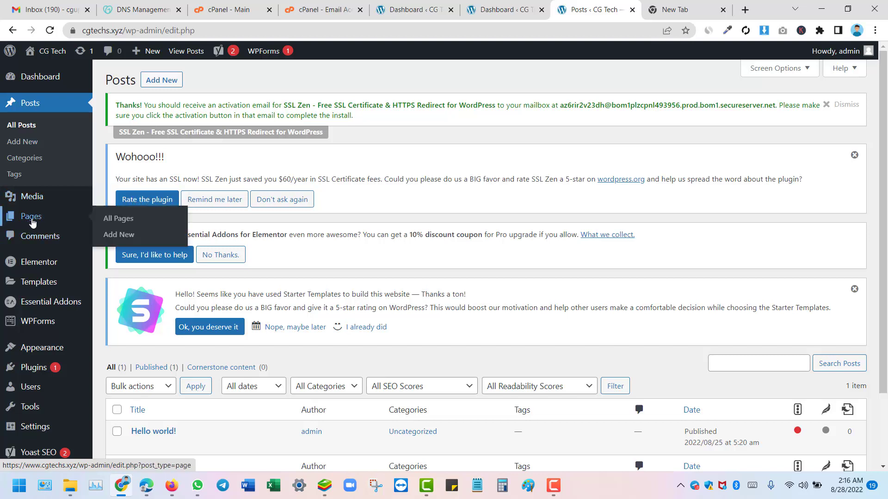
{"action": "right_click", "coordinate": [122, 222]}
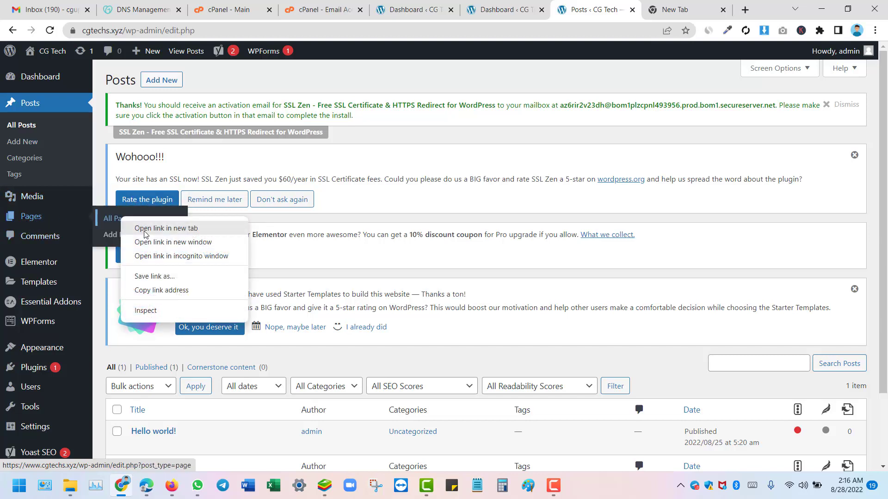
{"action": "left_click", "coordinate": [153, 229]}
{"action": "left_click", "coordinate": [618, 6]}
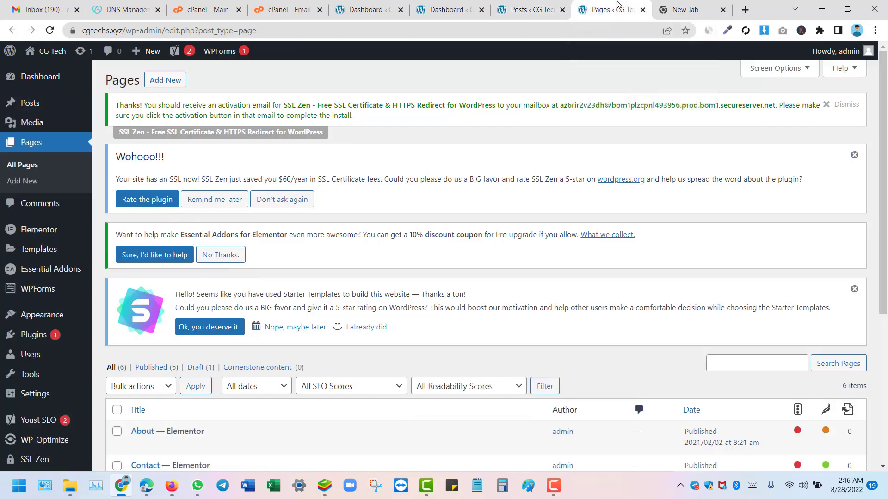
{"action": "scroll", "coordinate": [515, 115], "scroll_direction": "down", "scroll_amount": 5}
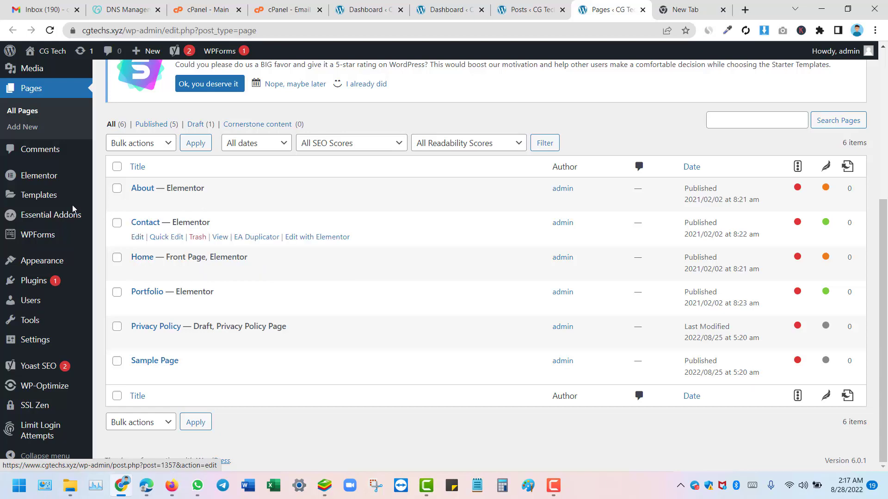
{"action": "scroll", "coordinate": [64, 179], "scroll_direction": "up", "scroll_amount": 5}
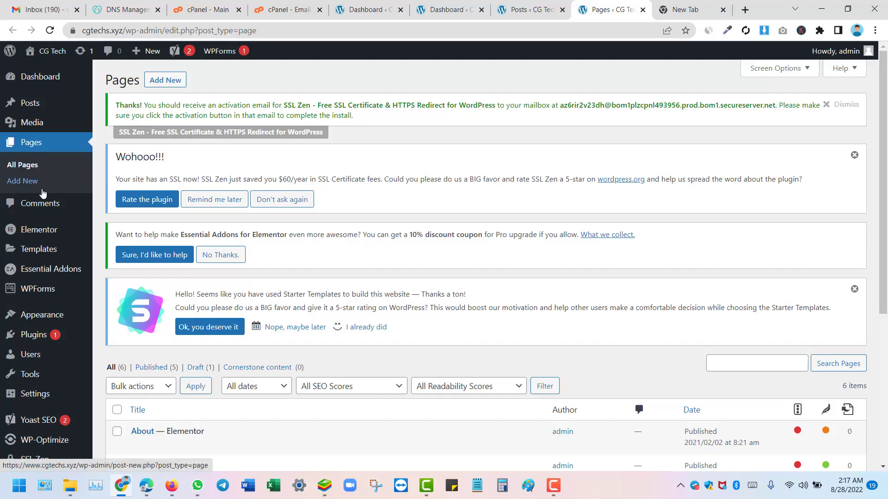
Step: Check the Comments screen, which shows no comments and 2 in Trash
{"action": "left_click", "coordinate": [39, 209]}
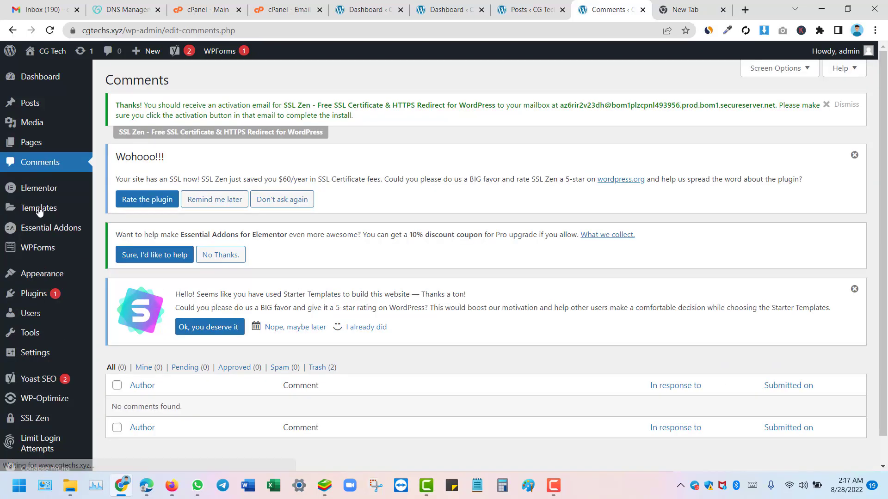
{"action": "scroll", "coordinate": [292, 245], "scroll_direction": "down", "scroll_amount": 1}
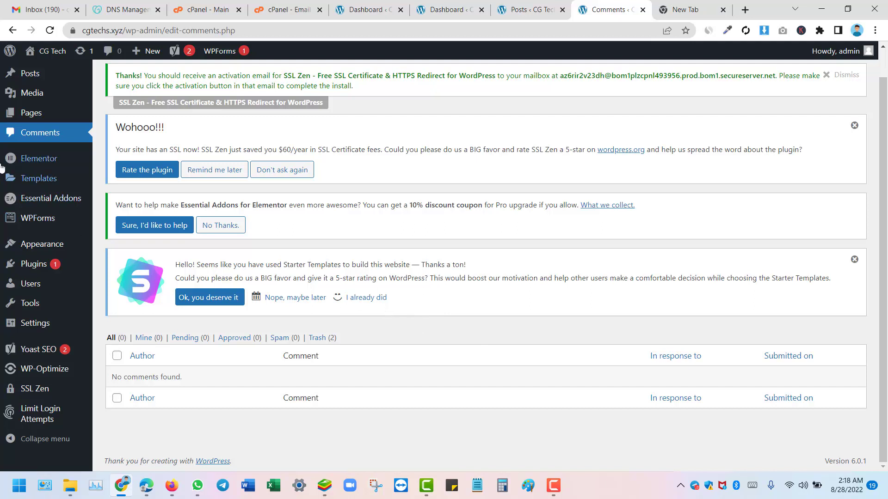
{"action": "mouse_move", "coordinate": [36, 176]}
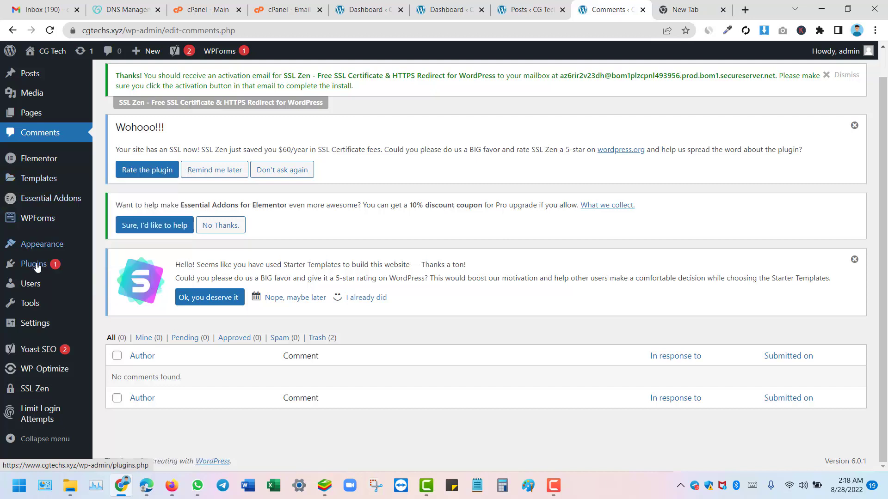
{"action": "mouse_move", "coordinate": [52, 223]}
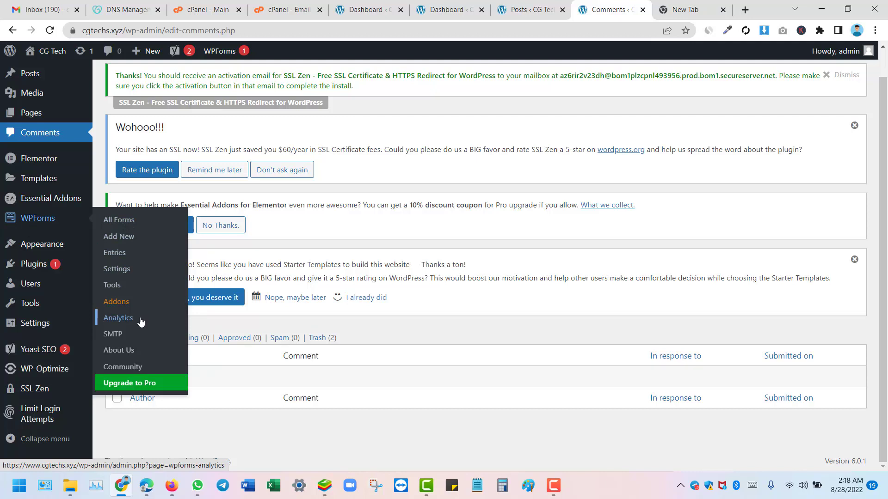
{"action": "mouse_move", "coordinate": [46, 56]}
{"action": "right_click", "coordinate": [39, 79]}
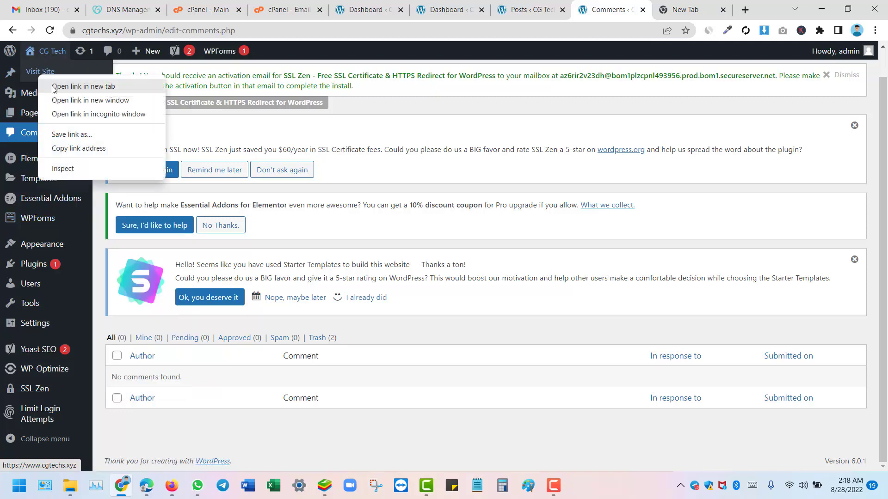
Step: Open the live site in a new tab and go to its Contact page
{"action": "left_click", "coordinate": [74, 85]}
{"action": "left_click", "coordinate": [622, 9]}
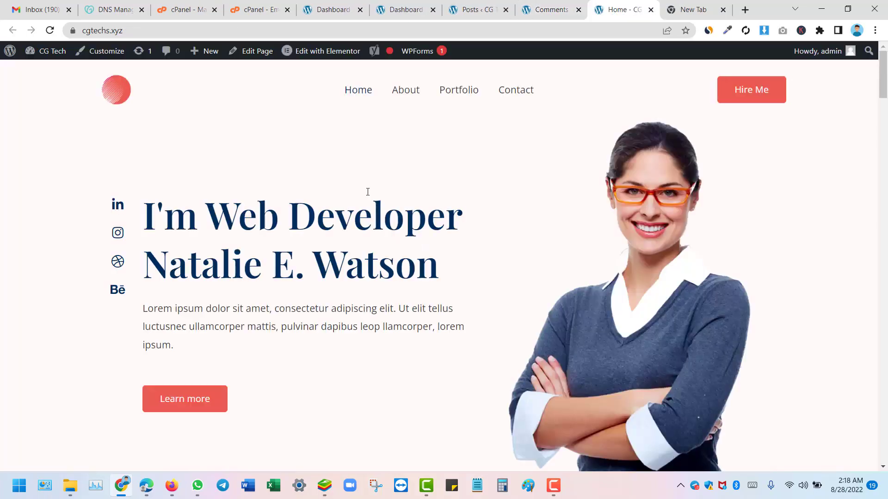
{"action": "left_click", "coordinate": [517, 94]}
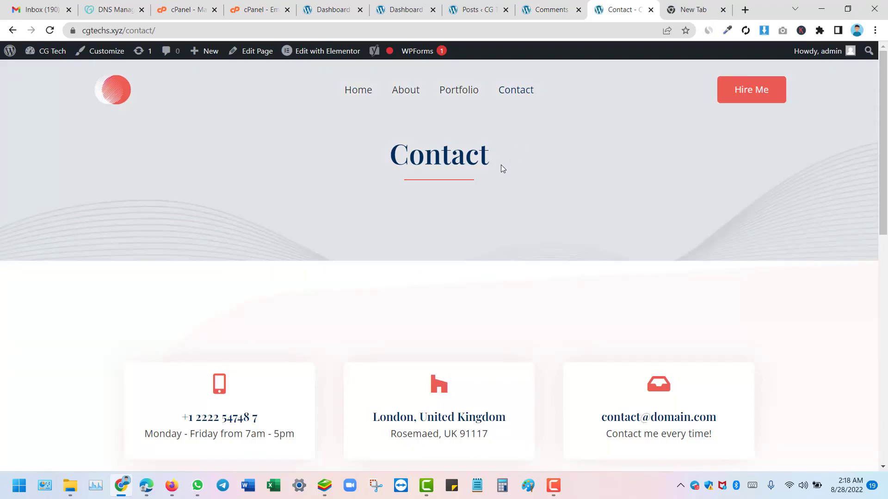
Step: Scroll to the Get In Touch form and try its name, email and message fields
{"action": "scroll", "coordinate": [501, 168], "scroll_direction": "down", "scroll_amount": 8}
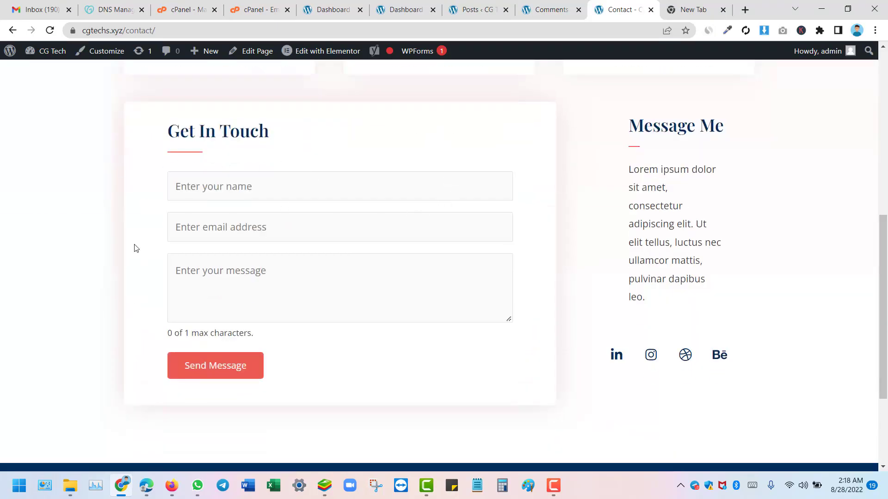
{"action": "left_click", "coordinate": [199, 190]}
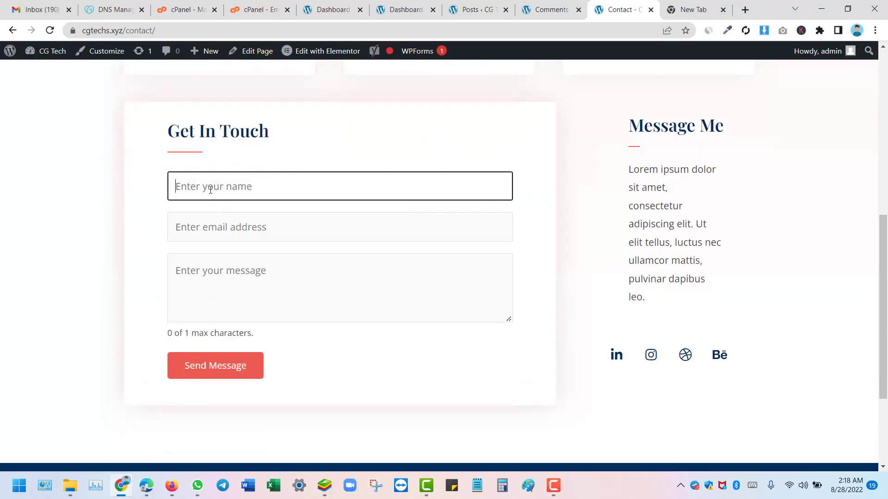
{"action": "left_click", "coordinate": [216, 238]}
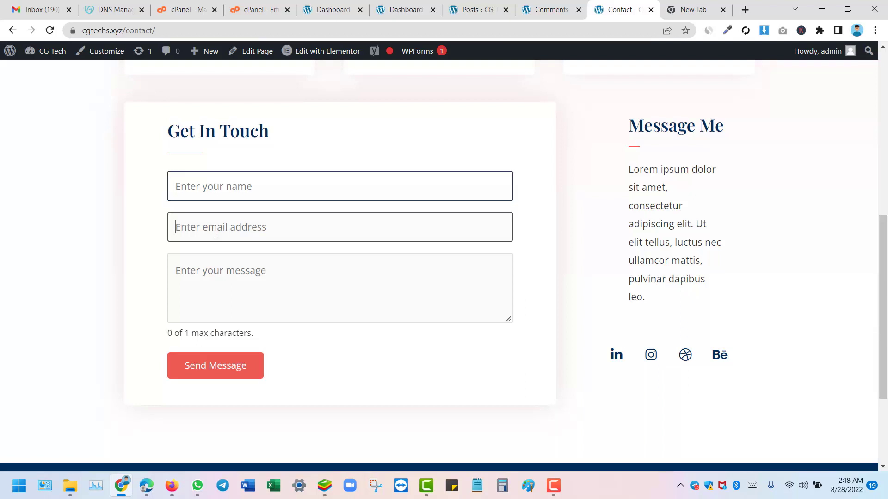
{"action": "left_click", "coordinate": [211, 285]}
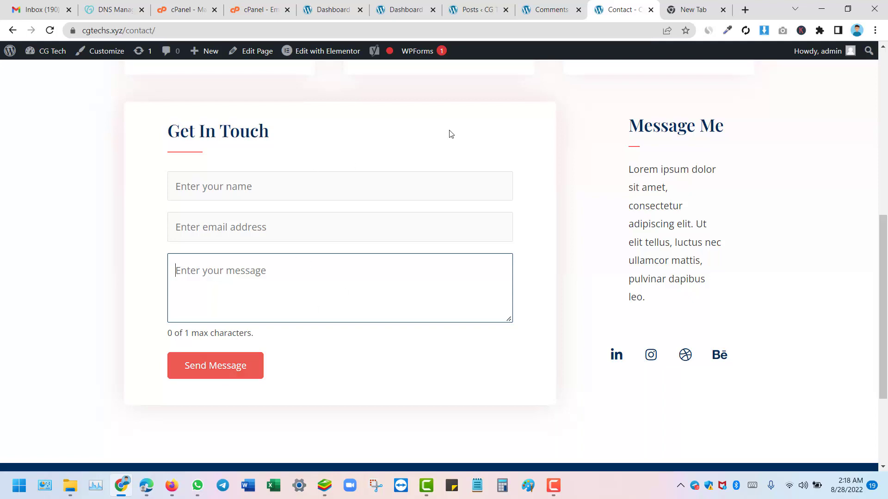
{"action": "left_click", "coordinate": [331, 207]}
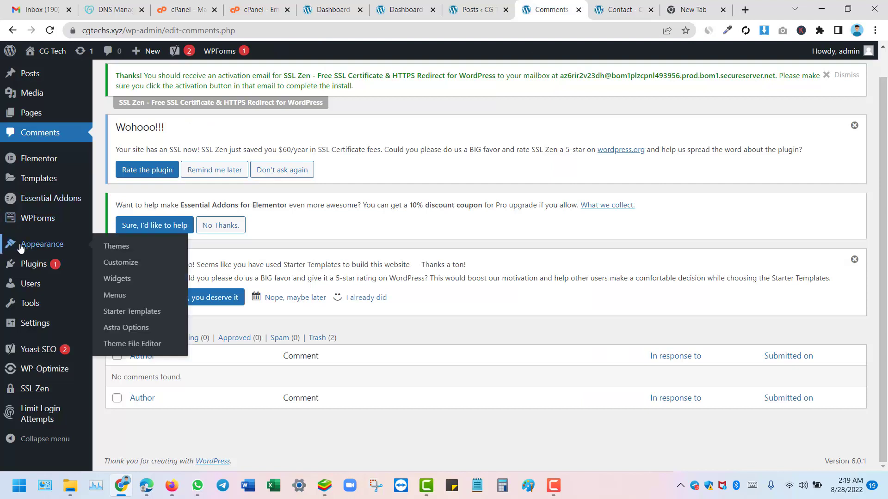
Step: Back on the Comments screen, look over the Appearance, Plugins, Tools and Settings menus
{"action": "mouse_move", "coordinate": [30, 228]}
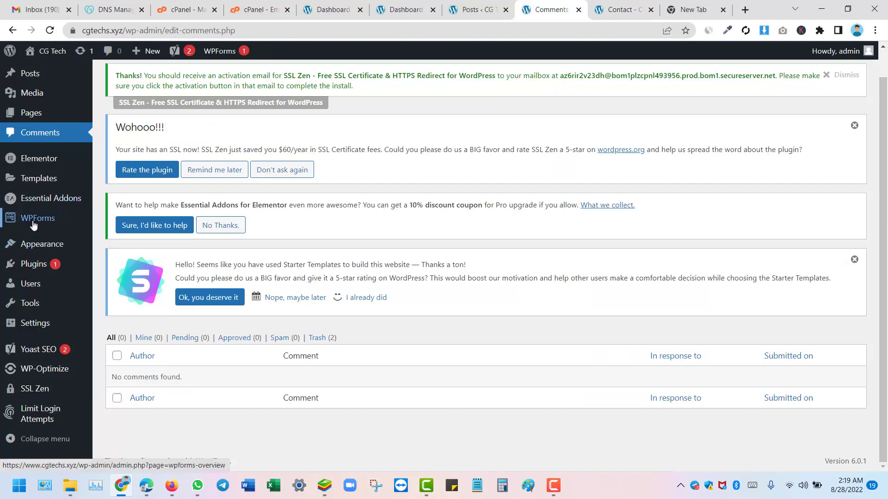
{"action": "mouse_move", "coordinate": [45, 245]}
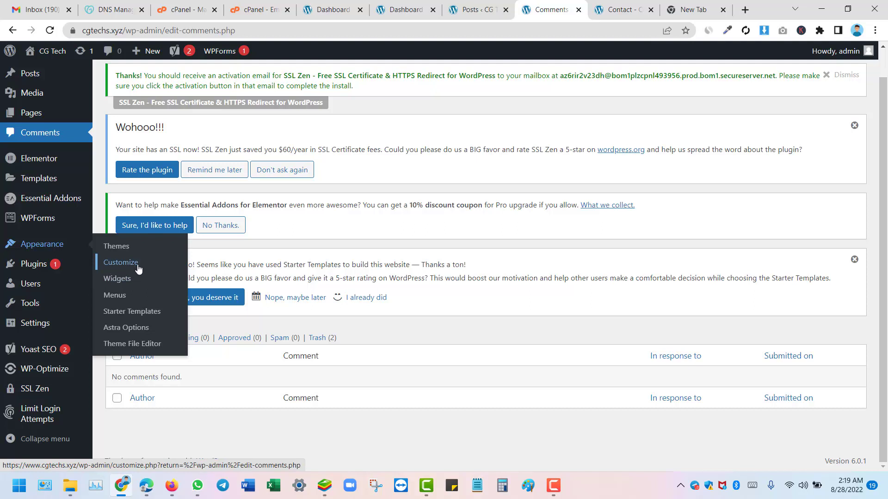
{"action": "mouse_move", "coordinate": [24, 268]}
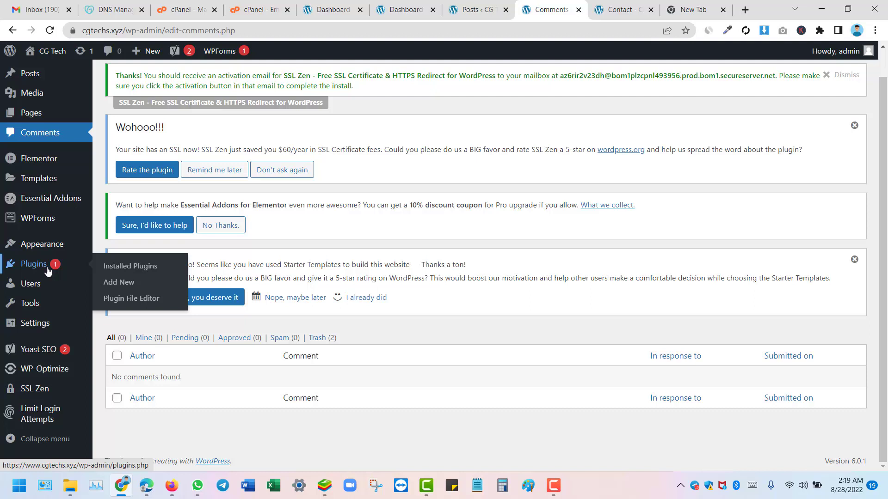
{"action": "mouse_move", "coordinate": [40, 293]}
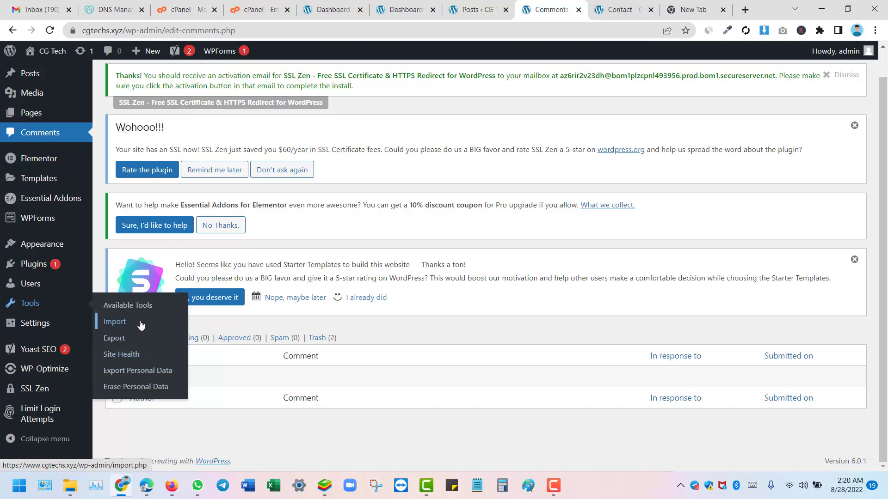
{"action": "mouse_move", "coordinate": [30, 332]}
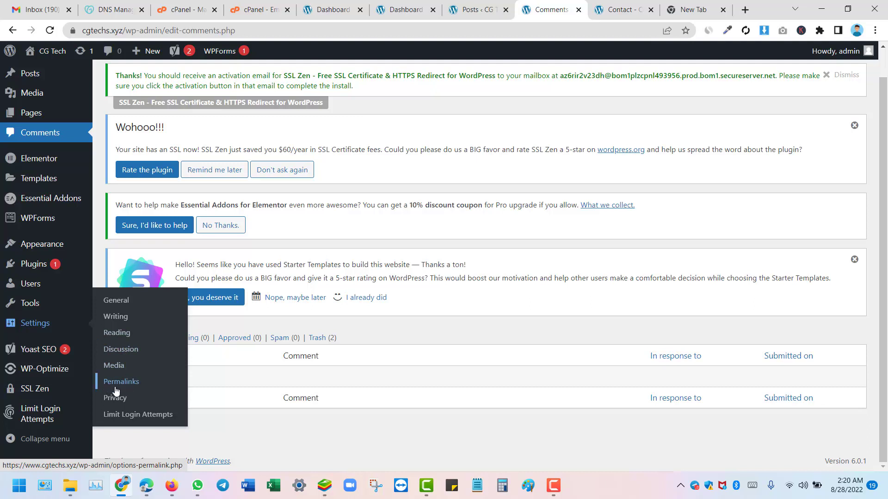
Step: Open Permalink settings in a new tab, choose Post name (/%postname%/) and save
{"action": "right_click", "coordinate": [141, 386]}
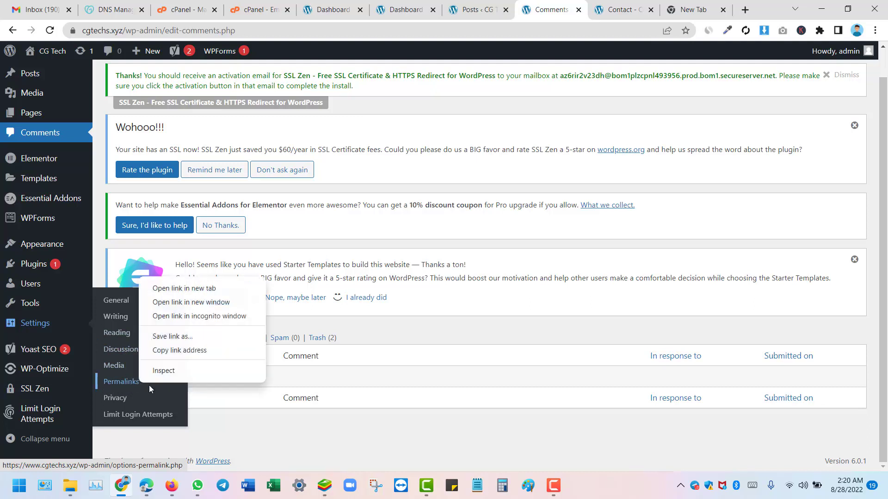
{"action": "left_click", "coordinate": [181, 287]}
{"action": "left_click", "coordinate": [652, 5]}
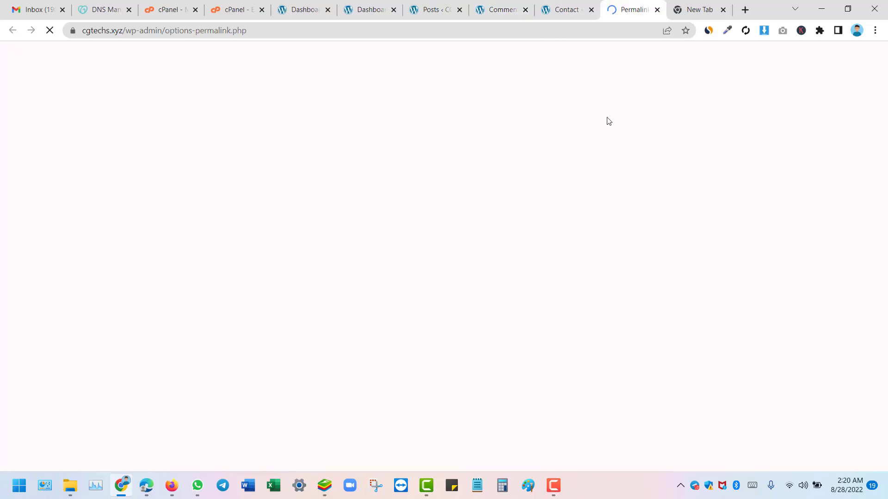
{"action": "scroll", "coordinate": [341, 267], "scroll_direction": "down", "scroll_amount": 8}
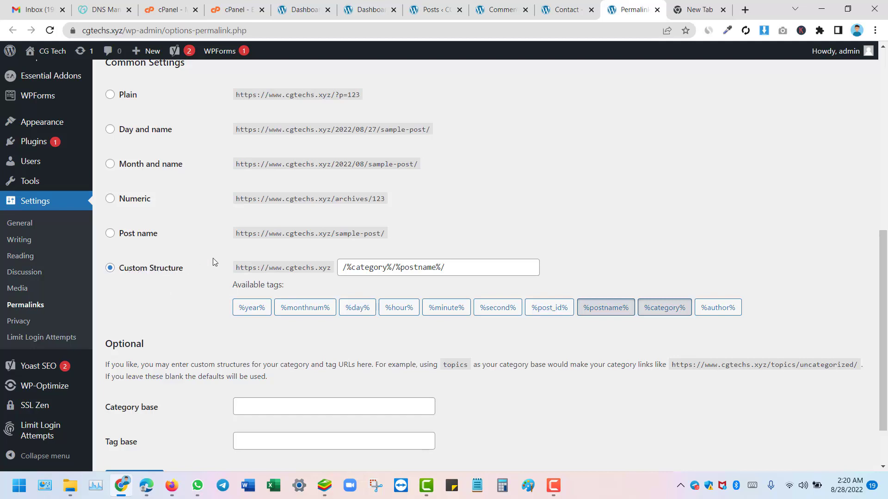
{"action": "scroll", "coordinate": [212, 260], "scroll_direction": "up", "scroll_amount": 2}
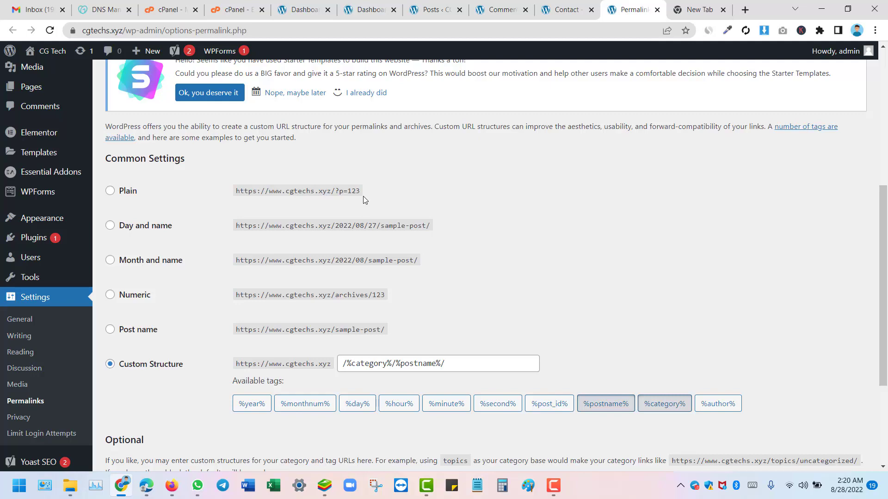
{"action": "left_click", "coordinate": [112, 332]}
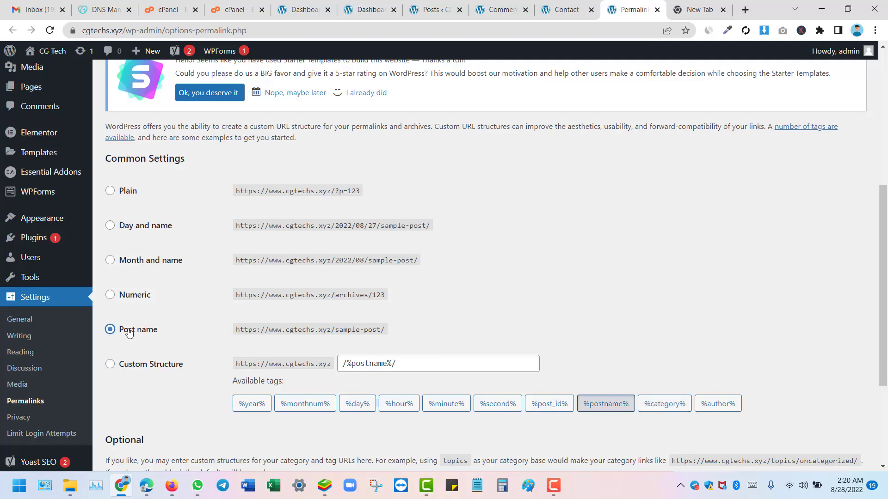
{"action": "scroll", "coordinate": [168, 332], "scroll_direction": "down", "scroll_amount": 4}
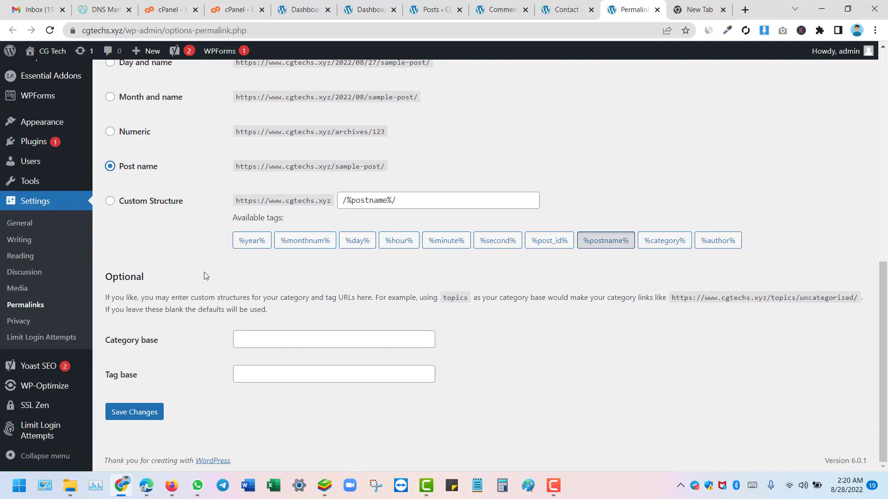
{"action": "left_click", "coordinate": [135, 422]}
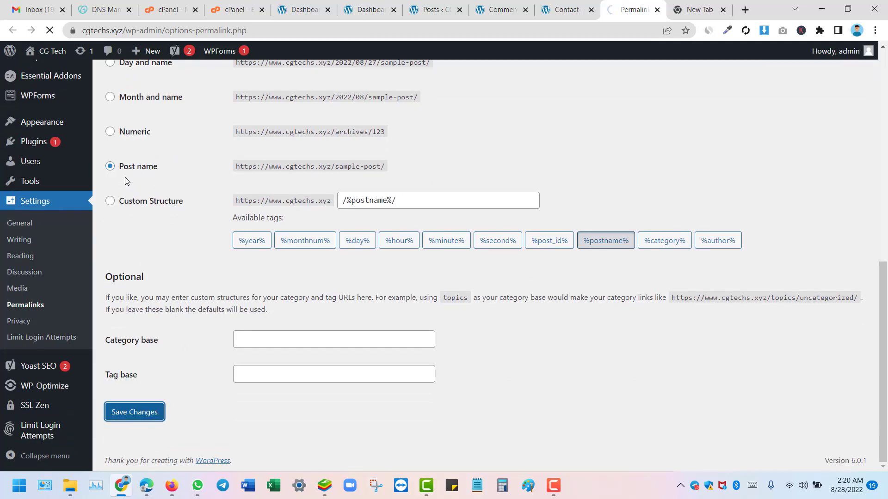
{"action": "scroll", "coordinate": [140, 346], "scroll_direction": "down", "scroll_amount": 6}
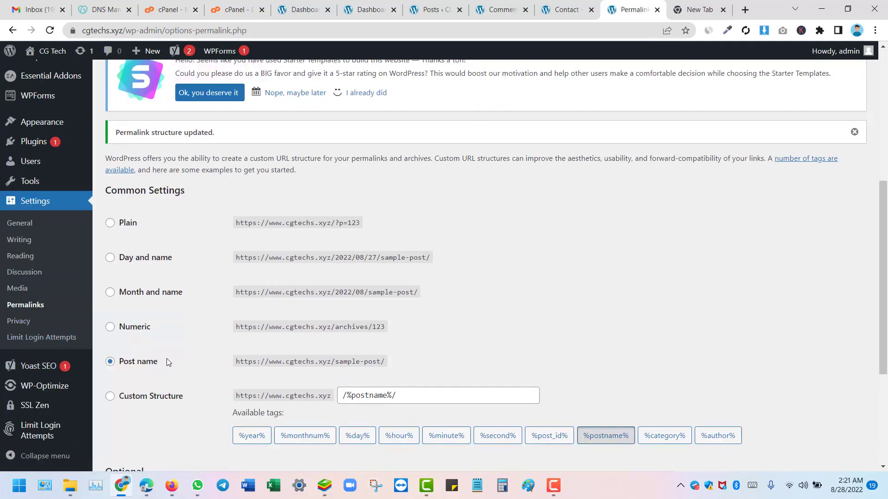
{"action": "scroll", "coordinate": [146, 367], "scroll_direction": "down", "scroll_amount": 4}
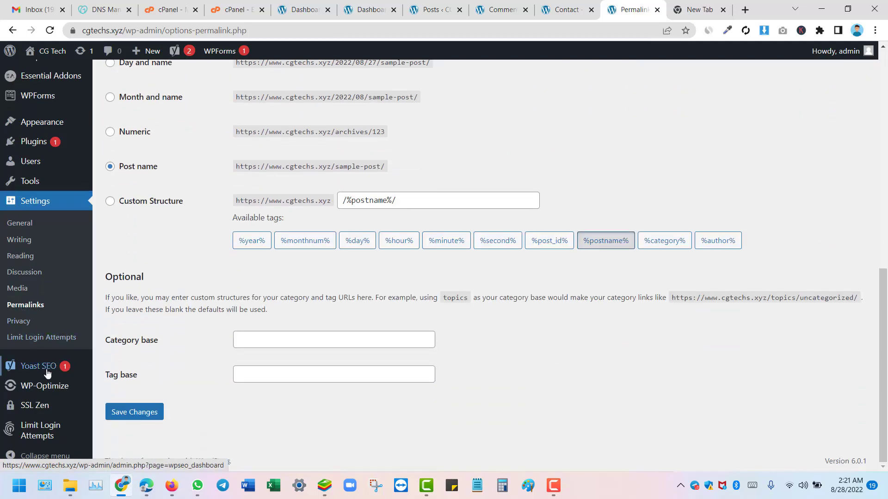
{"action": "mouse_move", "coordinate": [47, 372]}
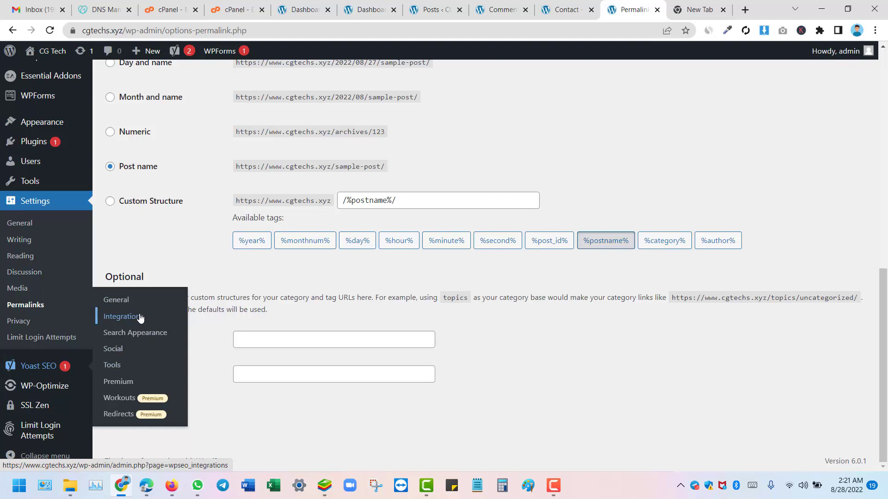
{"action": "mouse_move", "coordinate": [35, 400]}
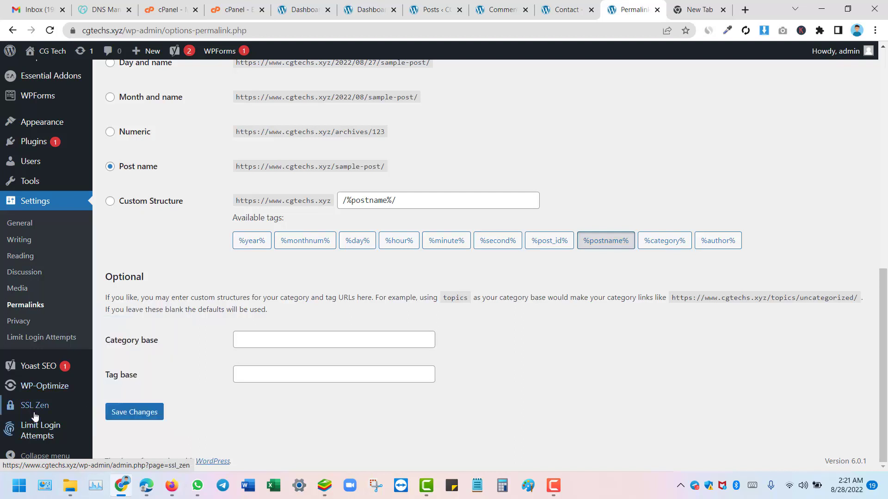
{"action": "mouse_move", "coordinate": [21, 419]}
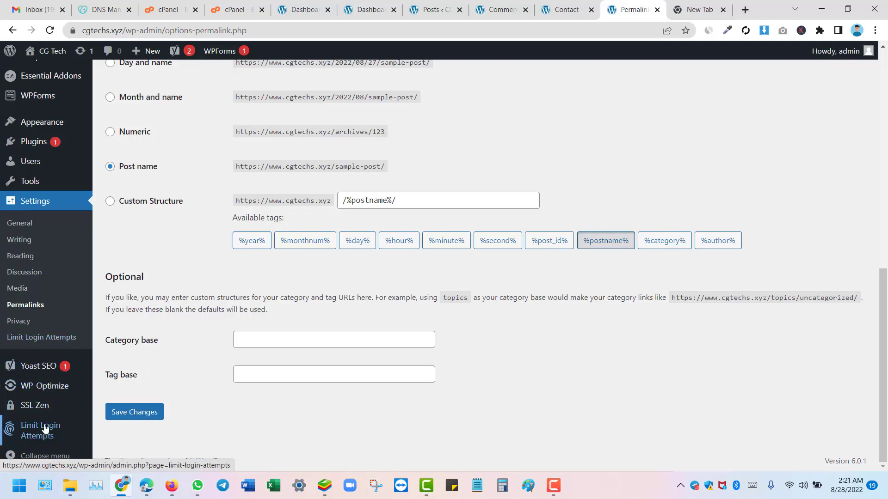
{"action": "scroll", "coordinate": [56, 401], "scroll_direction": "up", "scroll_amount": 9}
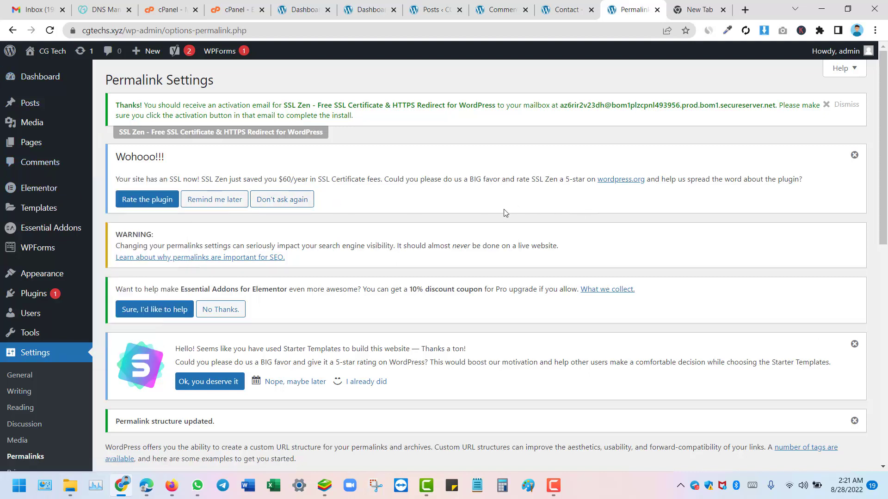
{"action": "mouse_move", "coordinate": [3, 123]}
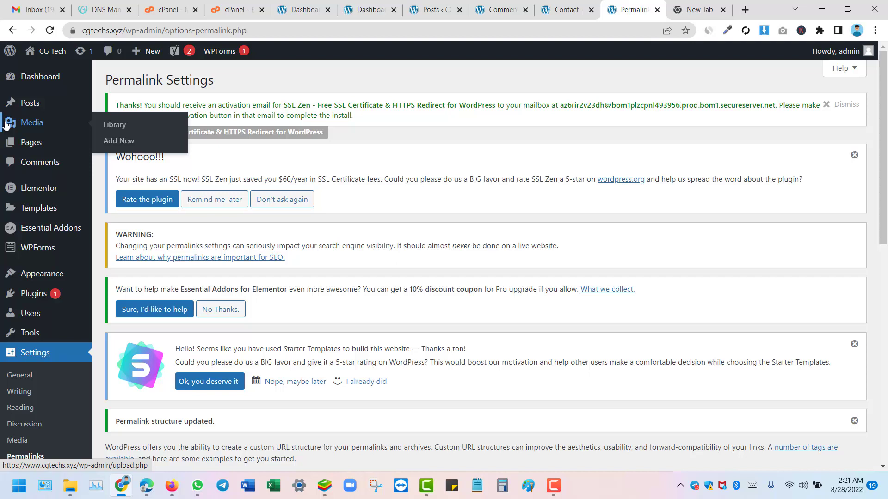
Step: From All Pages, open the Home page's Edit Page screen using the Elementor Full Width template
{"action": "mouse_move", "coordinate": [15, 140]}
{"action": "left_click", "coordinate": [120, 147]}
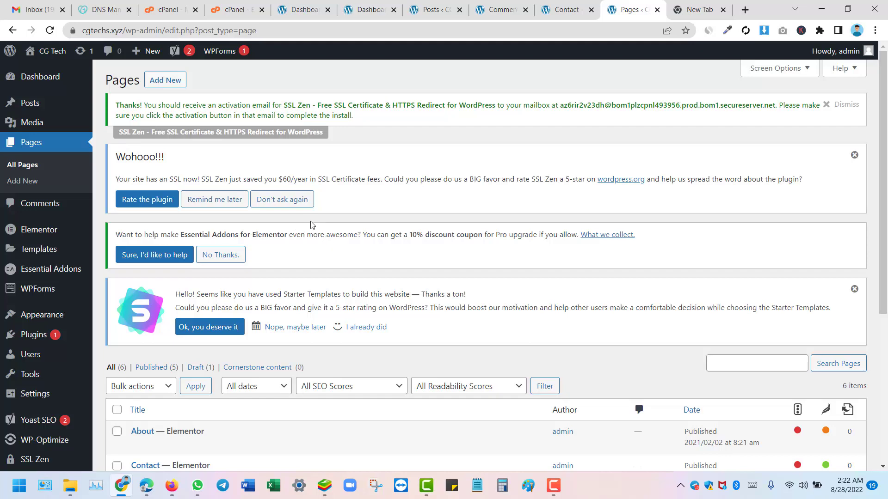
{"action": "scroll", "coordinate": [216, 224], "scroll_direction": "down", "scroll_amount": 5}
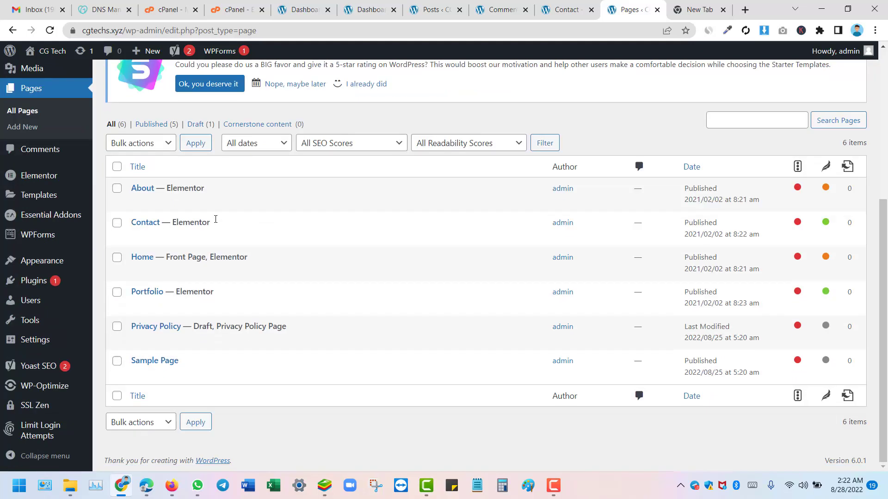
{"action": "left_click", "coordinate": [142, 260]}
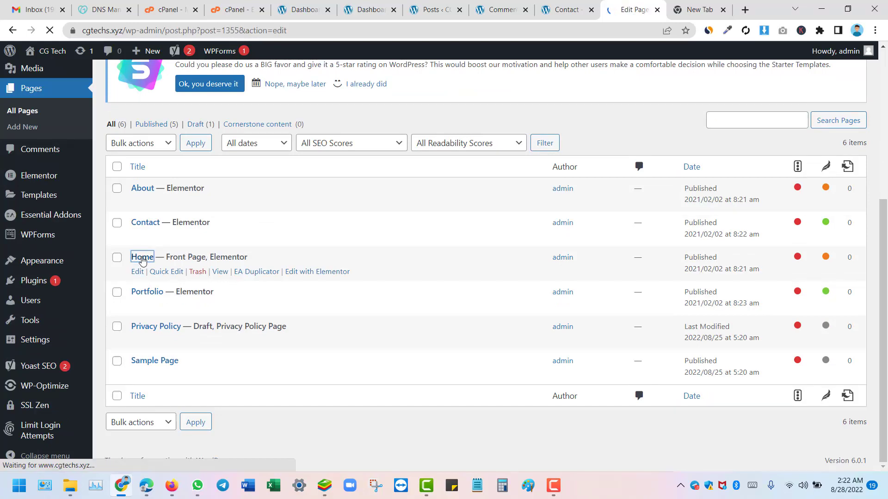
{"action": "scroll", "coordinate": [249, 274], "scroll_direction": "down", "scroll_amount": 8}
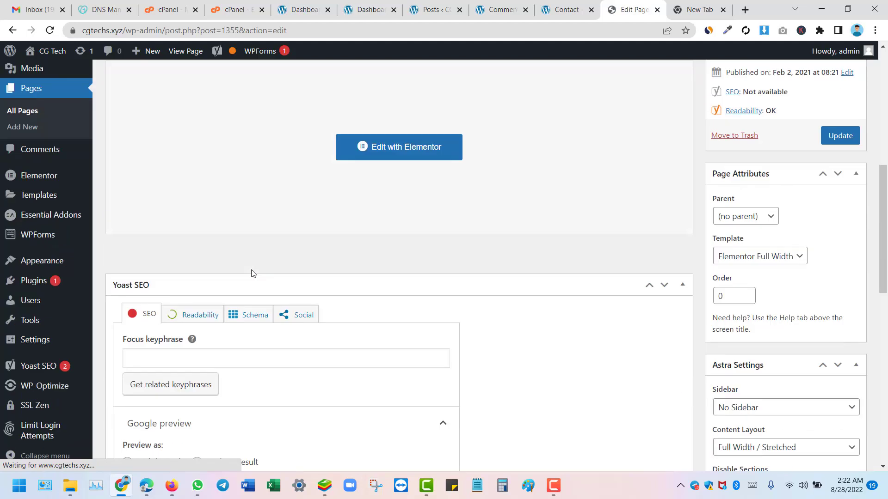
{"action": "scroll", "coordinate": [324, 299], "scroll_direction": "up", "scroll_amount": 6}
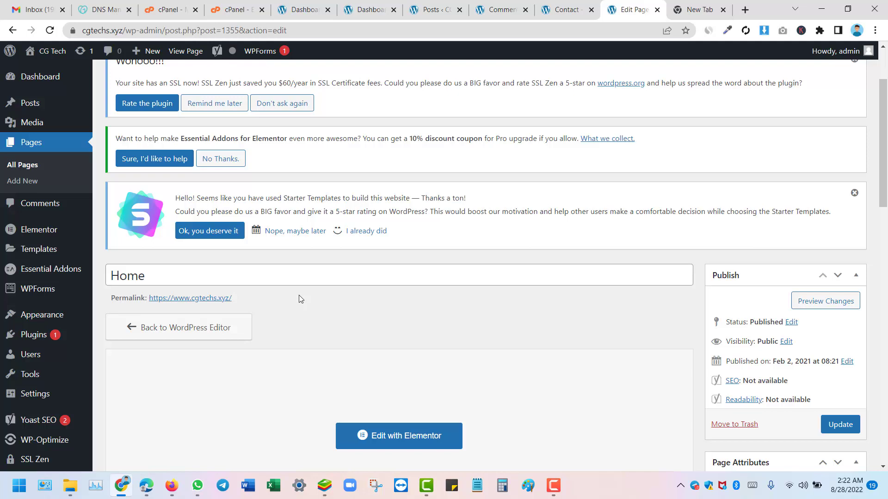
{"action": "scroll", "coordinate": [335, 268], "scroll_direction": "down", "scroll_amount": 5}
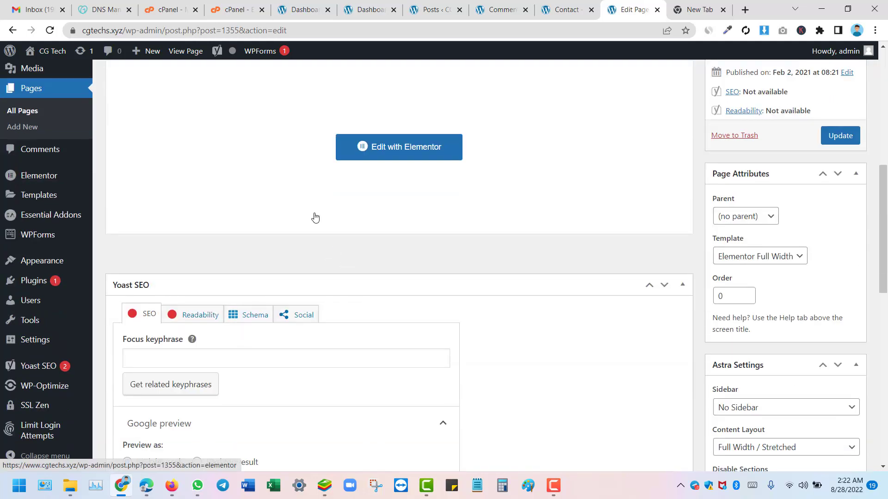
{"action": "scroll", "coordinate": [390, 204], "scroll_direction": "up", "scroll_amount": 2}
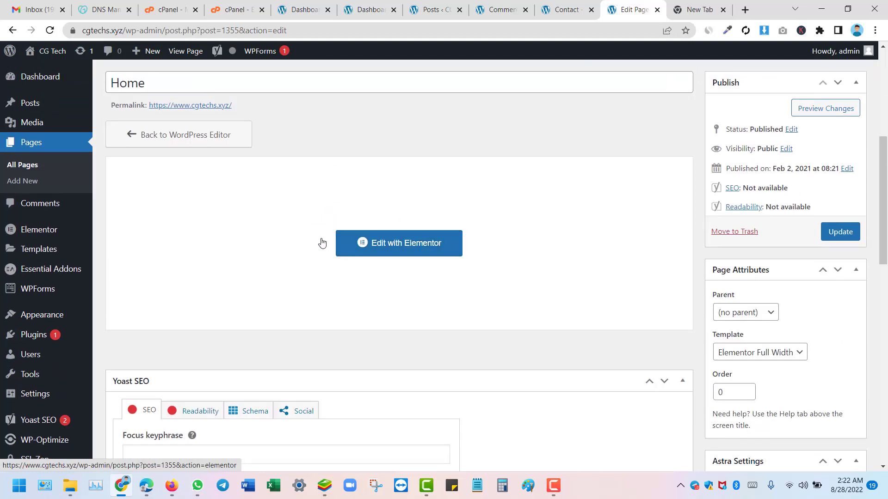
Step: Launch Elementor on the Home page and scroll down to the footer and back
{"action": "left_click", "coordinate": [377, 253]}
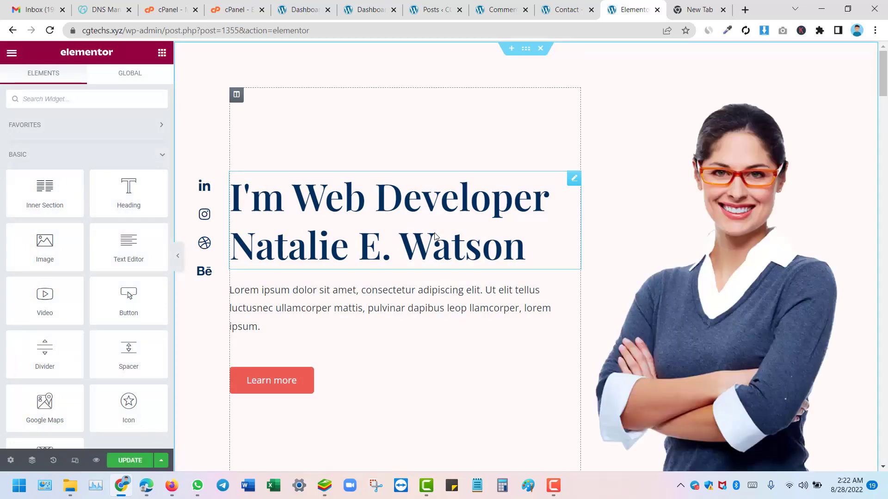
{"action": "scroll", "coordinate": [596, 135], "scroll_direction": "down", "scroll_amount": 15}
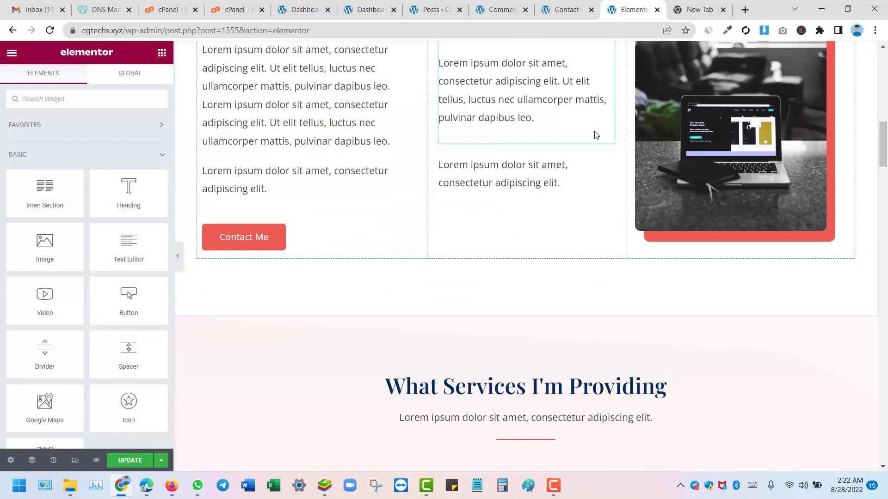
{"action": "scroll", "coordinate": [597, 135], "scroll_direction": "down", "scroll_amount": 15}
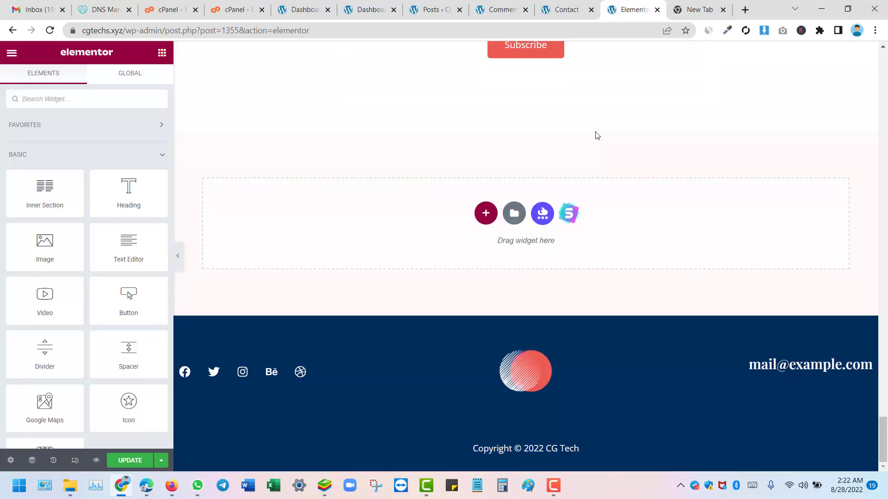
{"action": "scroll", "coordinate": [536, 229], "scroll_direction": "up", "scroll_amount": 20}
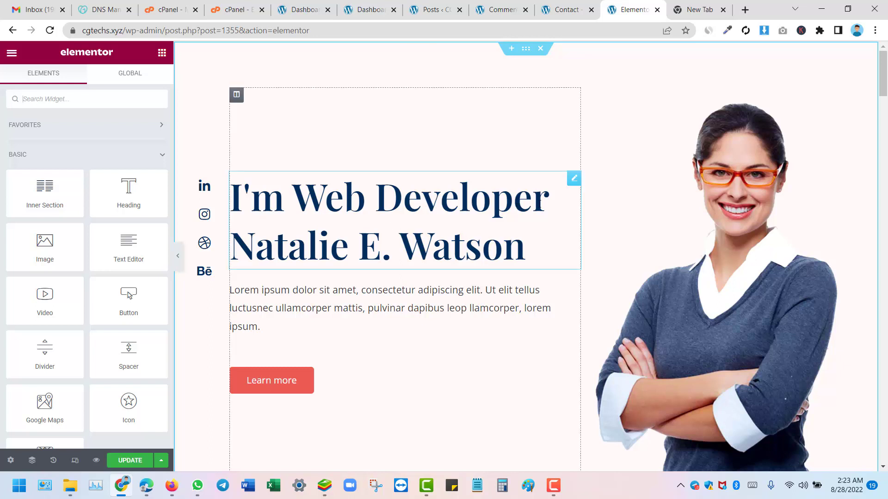
Step: Replace the hero heading's first line 'I'm Web Developer' with 'Hi, My Name is', fixing the typo
{"action": "left_click", "coordinate": [527, 216]}
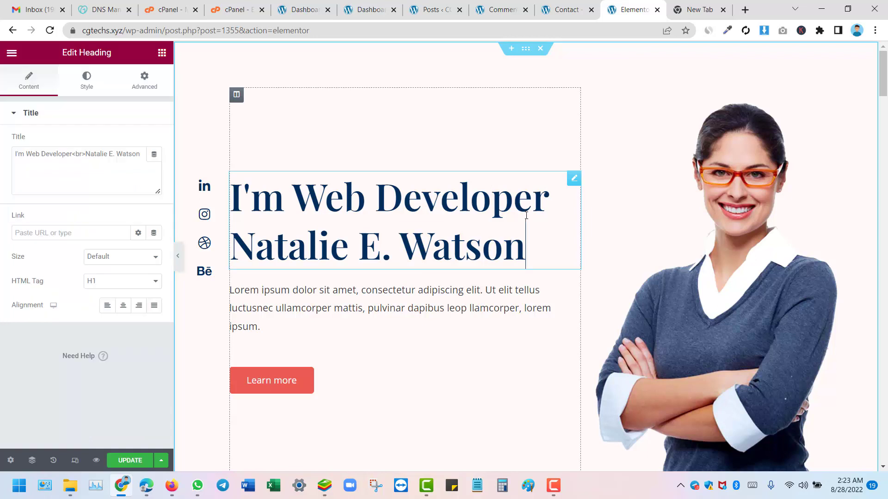
{"action": "key", "text": "BackSpace"}
{"action": "key", "text": "BackSpace"}
{"action": "key", "text": "BackSpace"}
{"action": "key", "text": "BackSpace"}
{"action": "key", "text": "BackSpace"}
{"action": "key", "text": "BackSpace"}
{"action": "key", "text": "BackSpace"}
{"action": "key", "text": "BackSpace"}
{"action": "key", "text": "BackSpace"}
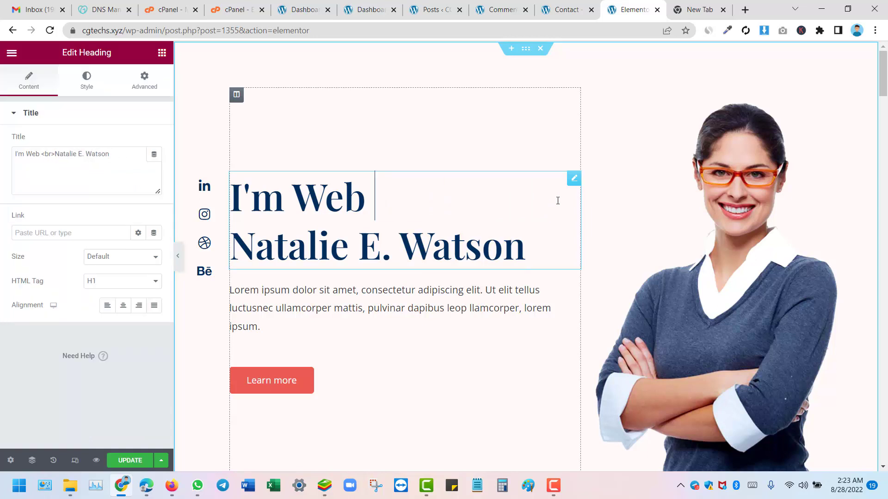
{"action": "key", "text": "BackSpace"}
{"action": "key", "text": "BackSpace"}
{"action": "key", "text": "BackSpace"}
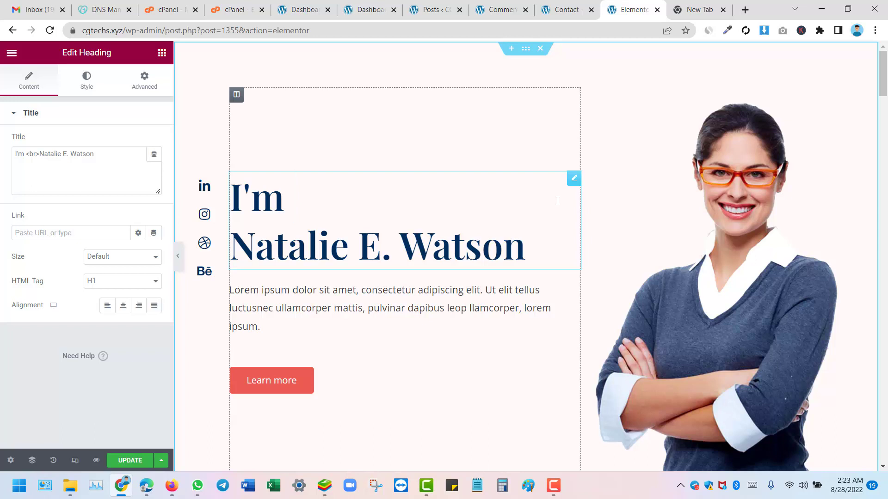
{"action": "key", "text": "BackSpace"}
{"action": "key", "text": "BackSpace"}
{"action": "key", "text": "BackSpace"}
{"action": "key", "text": "BackSpace"}
{"action": "key", "text": "BackSpace"}
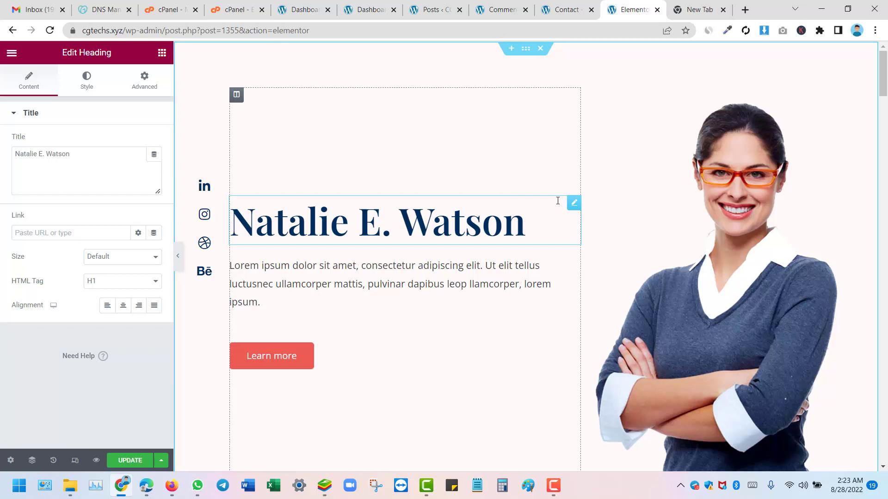
{"action": "key", "text": "Return"}
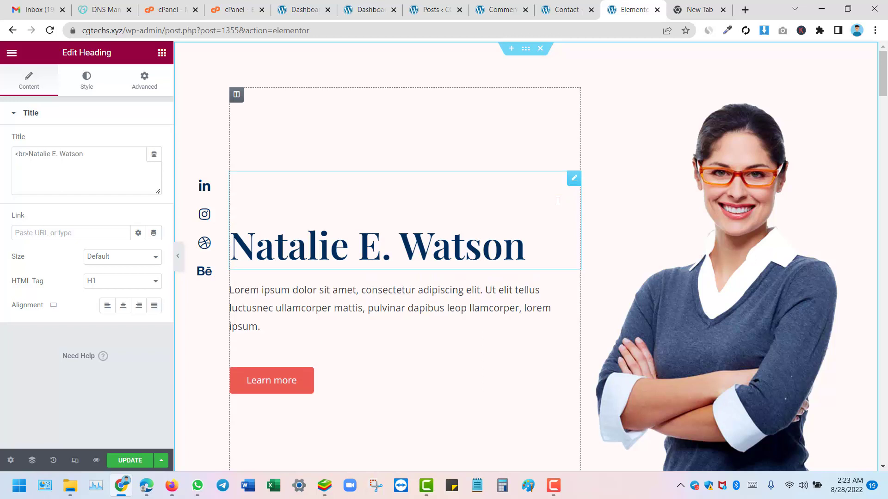
{"action": "type", "text": "Hi, "}
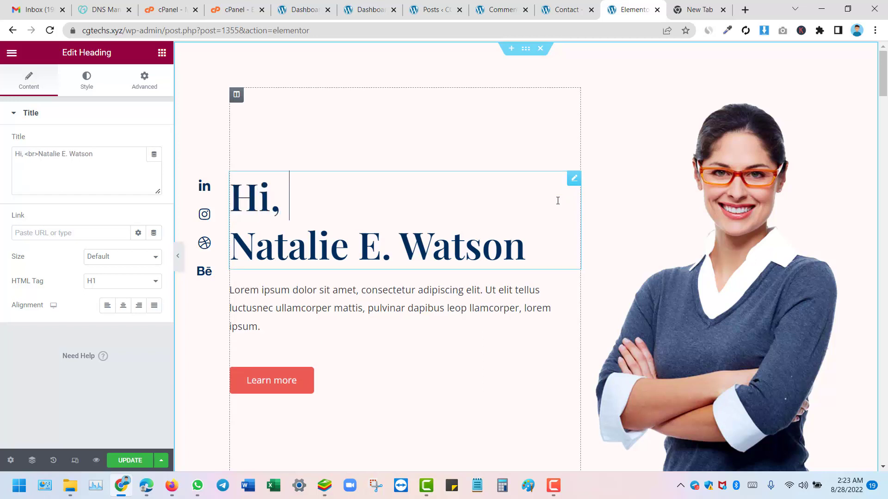
{"action": "type", "text": "My "}
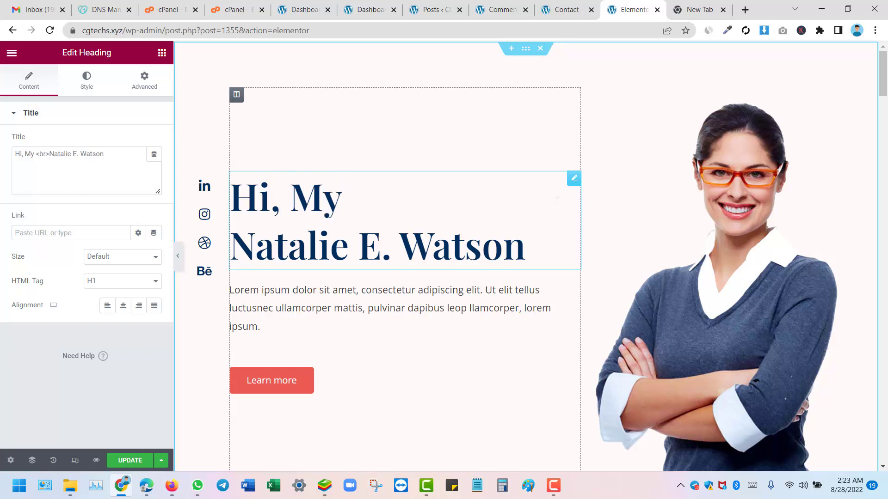
{"action": "type", "text": "Na"}
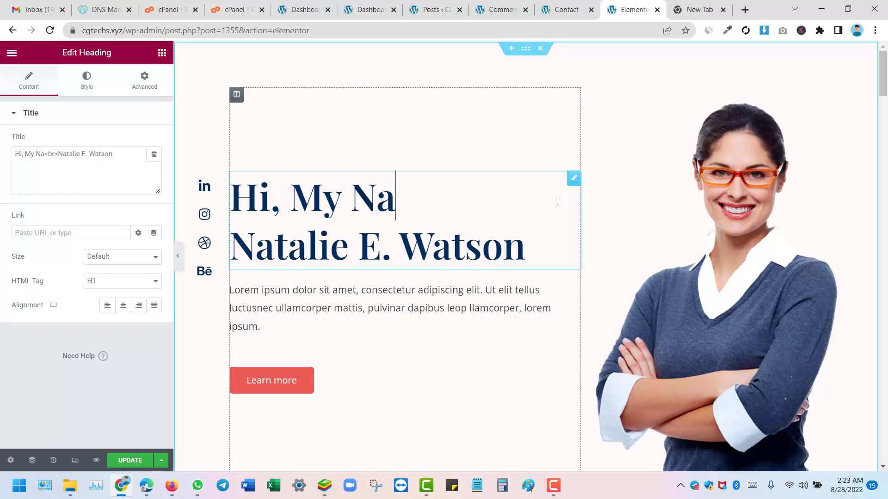
{"action": "type", "text": "me o"}
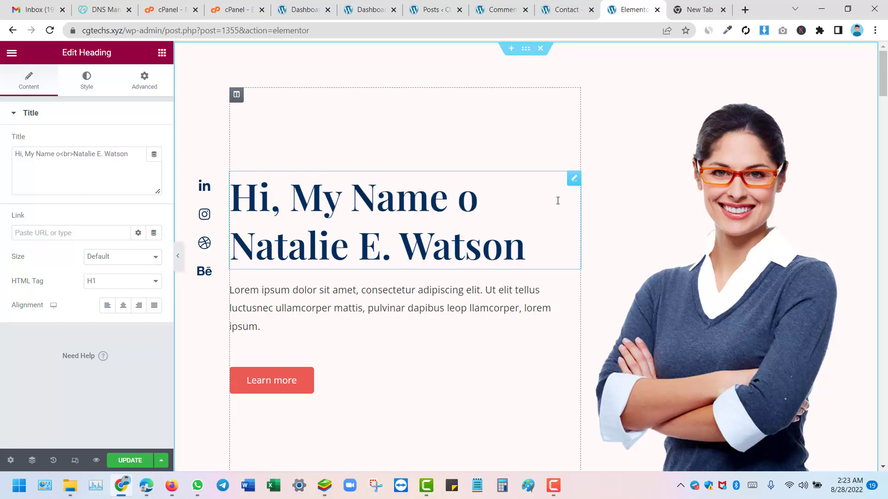
{"action": "key", "text": "BackSpace"}
{"action": "type", "text": "is"}
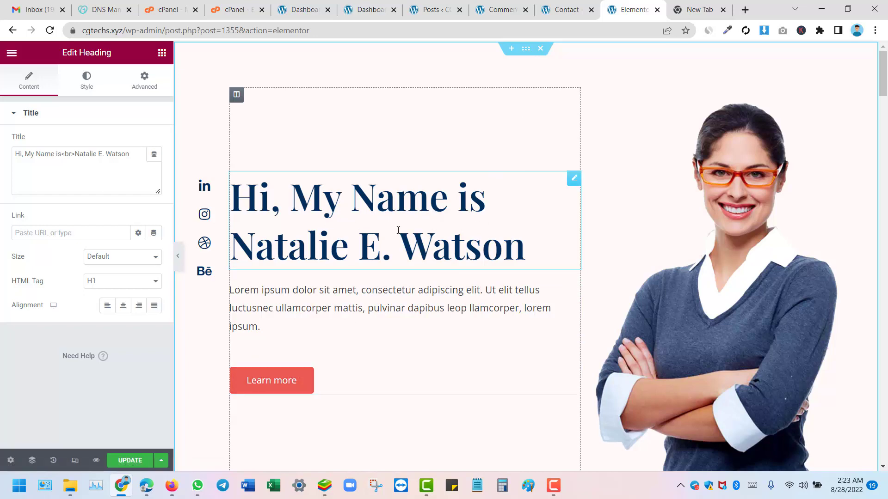
{"action": "scroll", "coordinate": [428, 249], "scroll_direction": "down", "scroll_amount": 15}
{"action": "scroll", "coordinate": [295, 231], "scroll_direction": "up", "scroll_amount": 6}
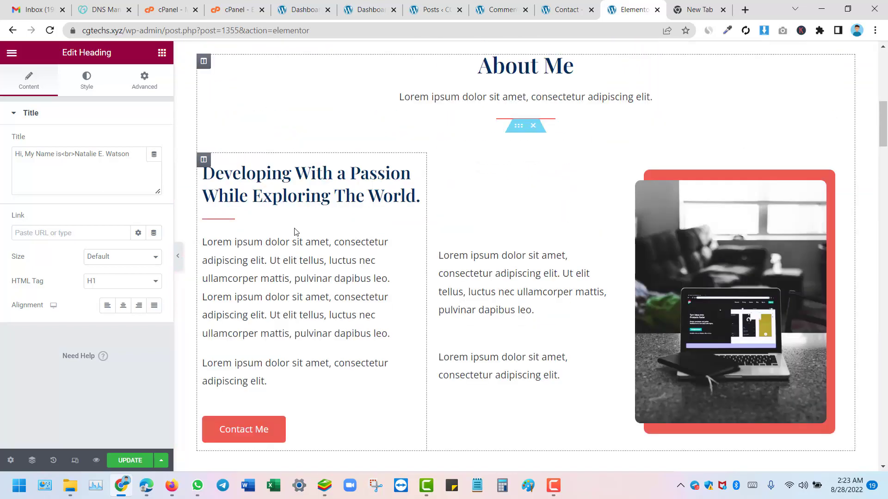
{"action": "left_click", "coordinate": [237, 308]}
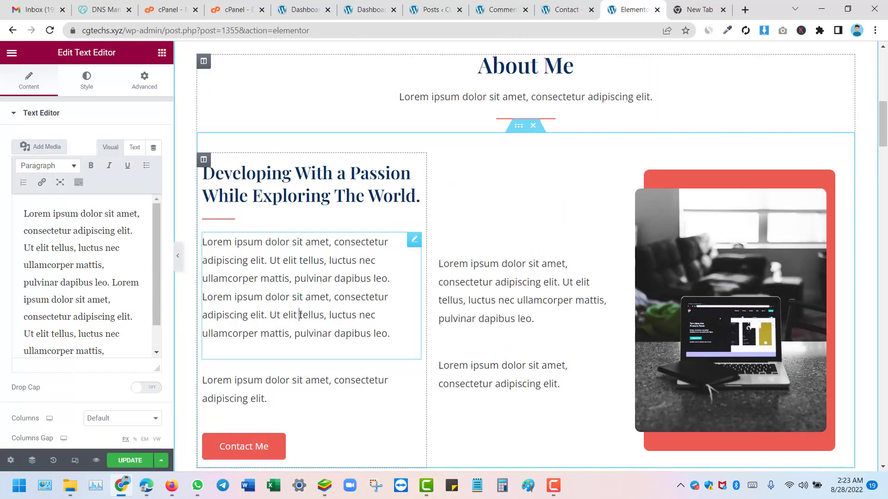
Step: Select the entire first About Me paragraph in the Text Editor and make it bold
{"action": "left_click", "coordinate": [65, 282]}
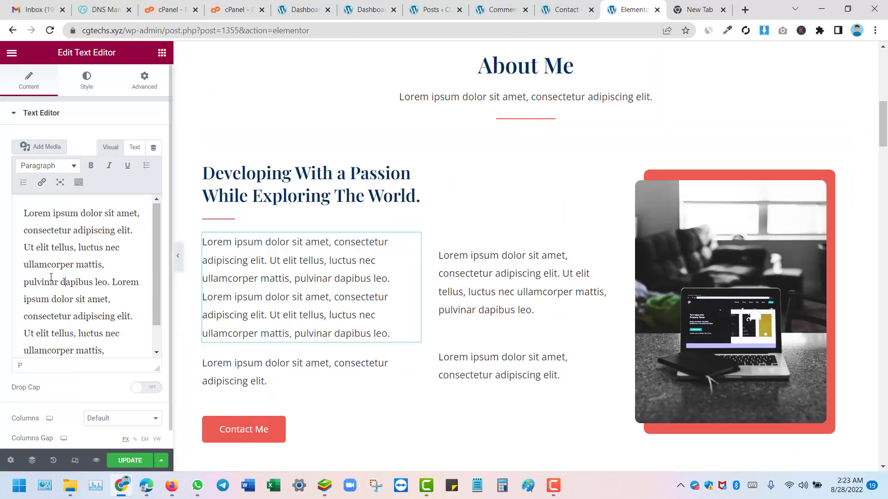
{"action": "scroll", "coordinate": [51, 276], "scroll_direction": "down", "scroll_amount": 2}
{"action": "scroll", "coordinate": [55, 253], "scroll_direction": "up", "scroll_amount": 2}
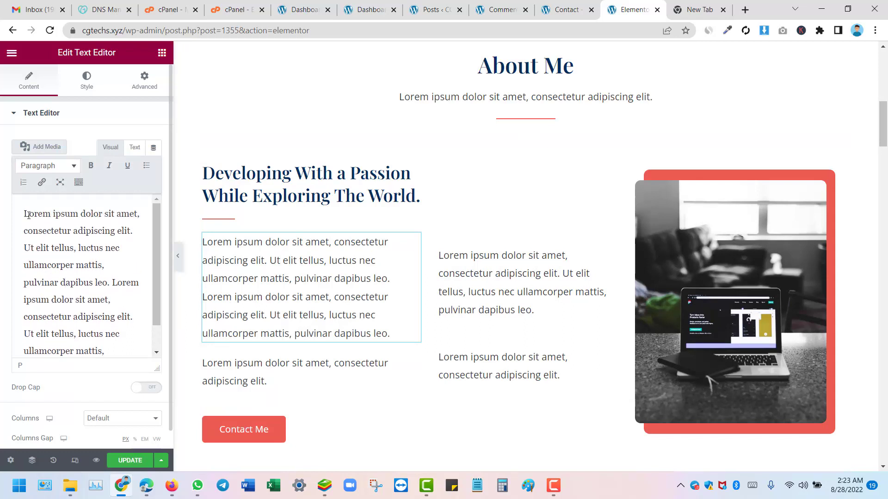
{"action": "scroll", "coordinate": [97, 313], "scroll_direction": "down", "scroll_amount": 2}
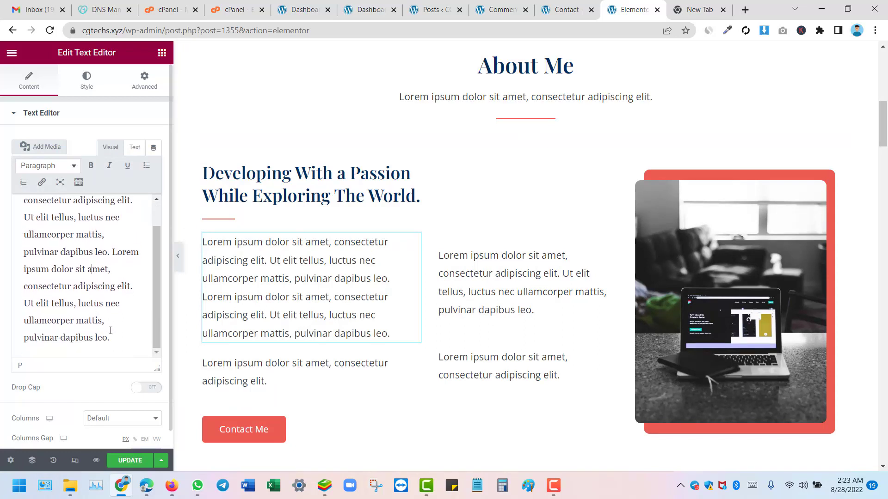
{"action": "left_click_drag", "start_coordinate": [109, 338], "coordinate": [28, 190]}
{"action": "left_click", "coordinate": [91, 166]}
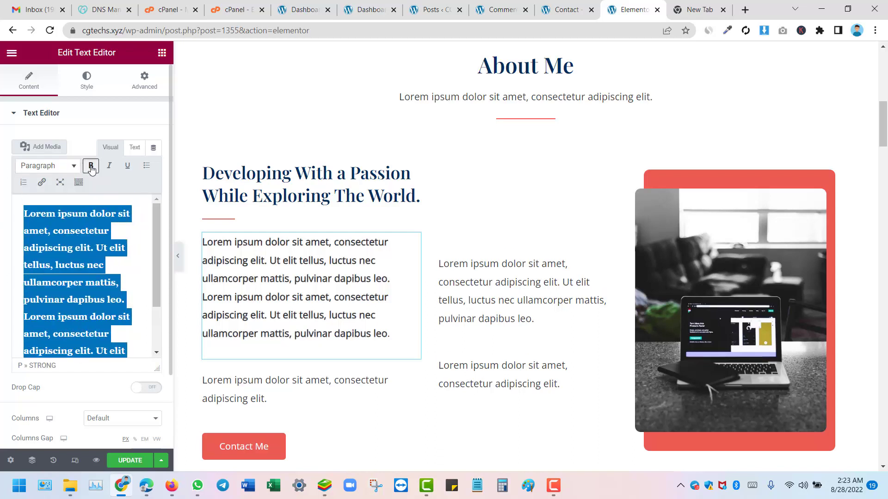
{"action": "scroll", "coordinate": [97, 322], "scroll_direction": "down", "scroll_amount": 4}
{"action": "left_click", "coordinate": [88, 112]}
{"action": "left_click", "coordinate": [88, 113]}
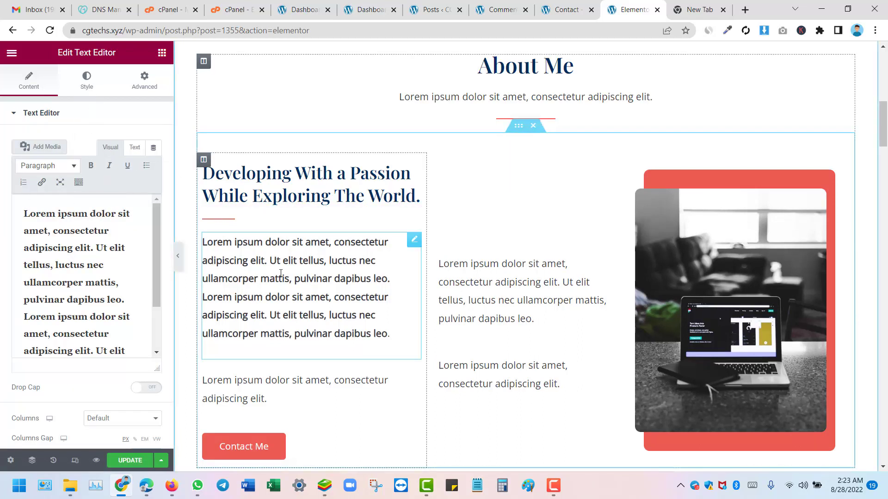
Step: In the paragraph's Advanced settings, set the Background type to Classic
{"action": "left_click", "coordinate": [85, 83]}
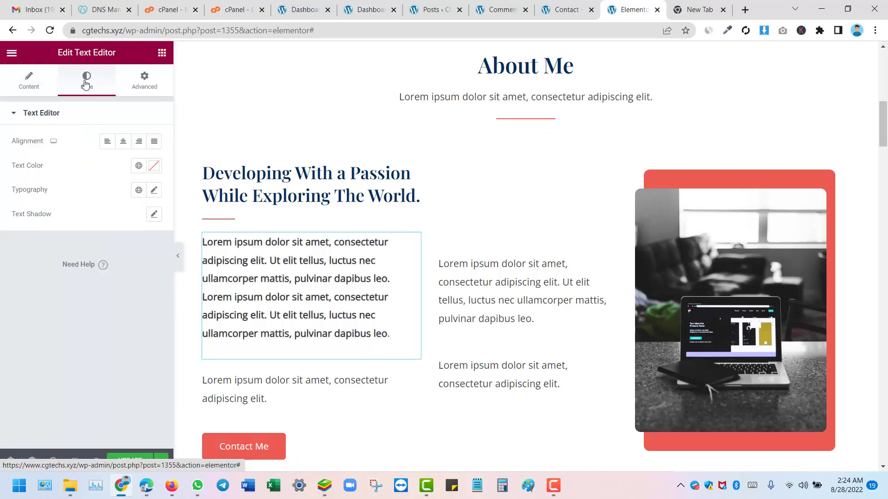
{"action": "left_click", "coordinate": [143, 83]}
{"action": "scroll", "coordinate": [90, 203], "scroll_direction": "down", "scroll_amount": 6}
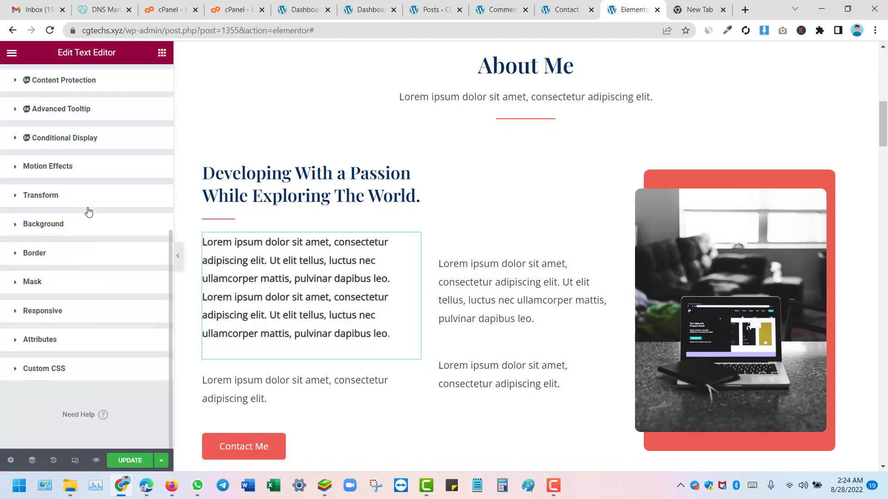
{"action": "scroll", "coordinate": [69, 259], "scroll_direction": "up", "scroll_amount": 5}
{"action": "scroll", "coordinate": [74, 189], "scroll_direction": "down", "scroll_amount": 4}
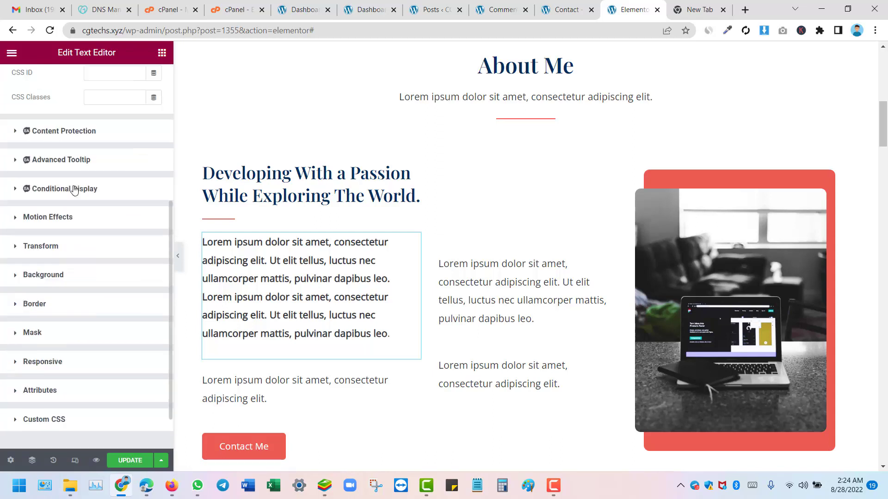
{"action": "scroll", "coordinate": [74, 190], "scroll_direction": "down", "scroll_amount": 1}
{"action": "left_click", "coordinate": [16, 226]}
{"action": "scroll", "coordinate": [17, 230], "scroll_direction": "up", "scroll_amount": 1}
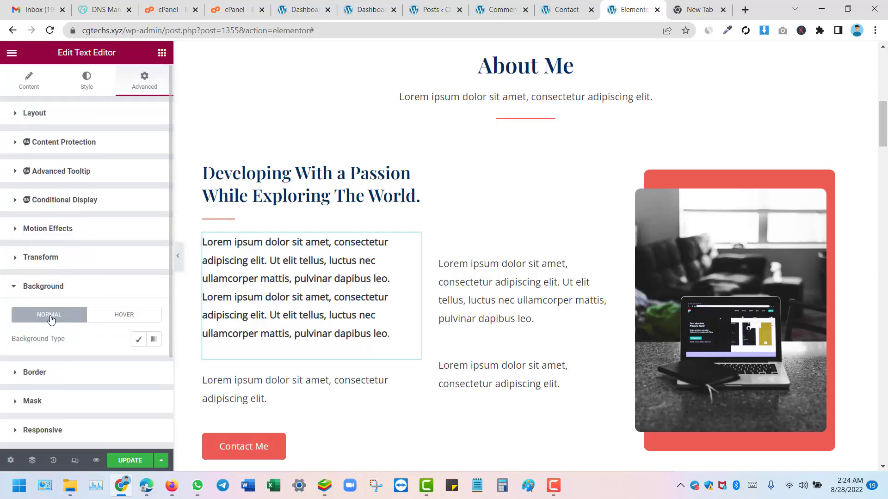
{"action": "left_click", "coordinate": [138, 341]}
{"action": "scroll", "coordinate": [136, 341], "scroll_direction": "down", "scroll_amount": 5}
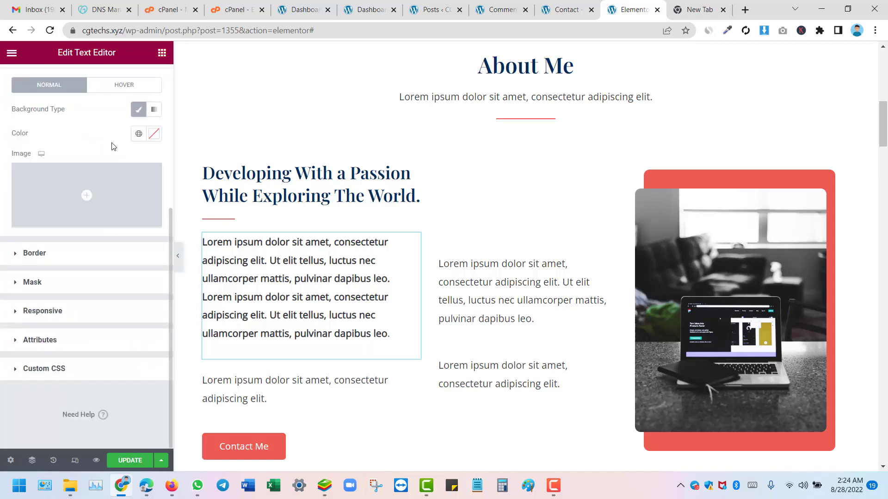
{"action": "scroll", "coordinate": [101, 157], "scroll_direction": "up", "scroll_amount": 3}
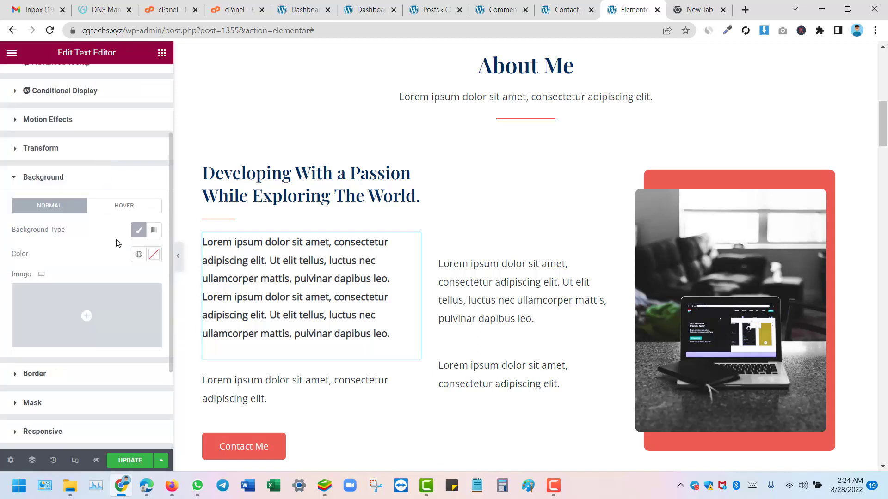
{"action": "left_click", "coordinate": [155, 231]}
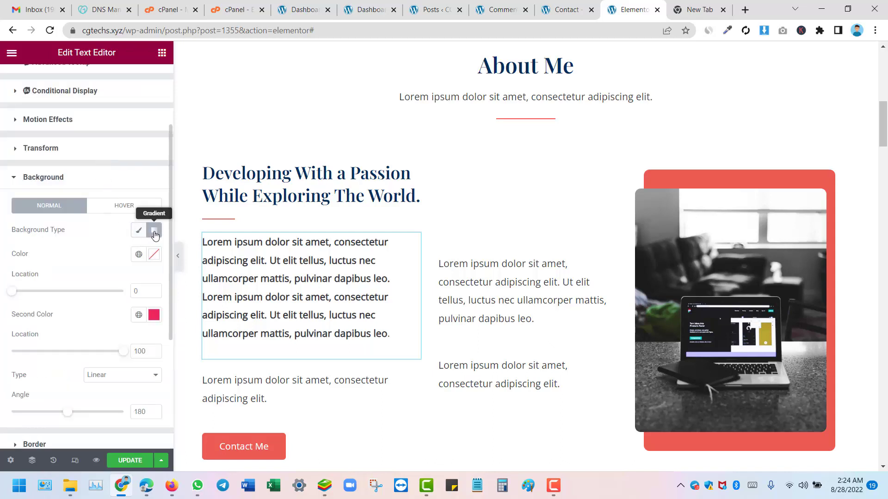
{"action": "left_click", "coordinate": [139, 231]}
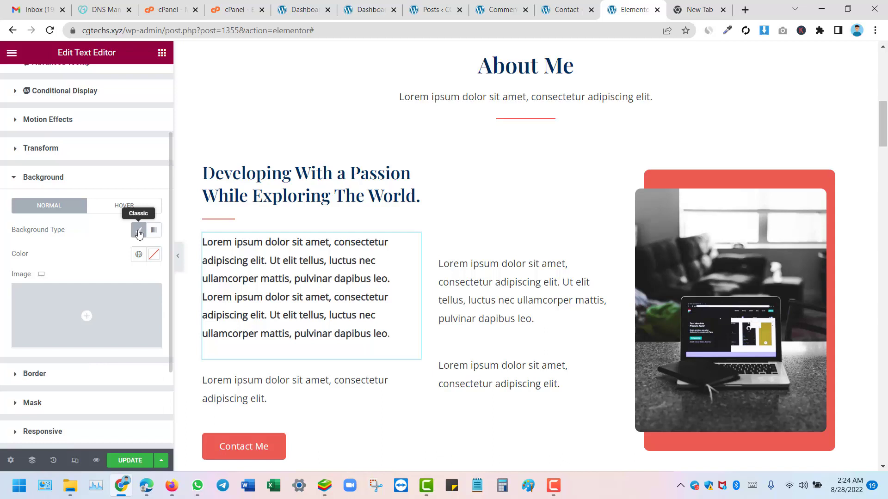
Step: Give the paragraph a light lavender background colour, #A1AAE4
{"action": "left_click", "coordinate": [154, 255]}
{"action": "left_click", "coordinate": [115, 317]}
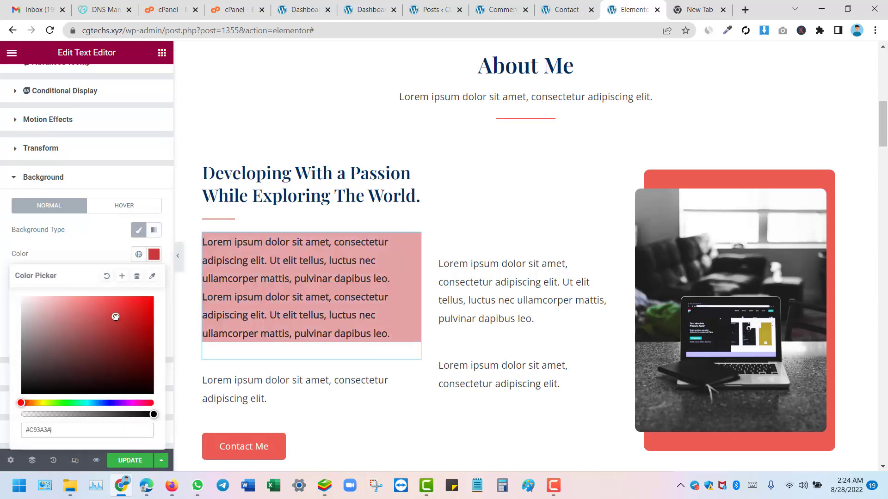
{"action": "left_click", "coordinate": [46, 300]}
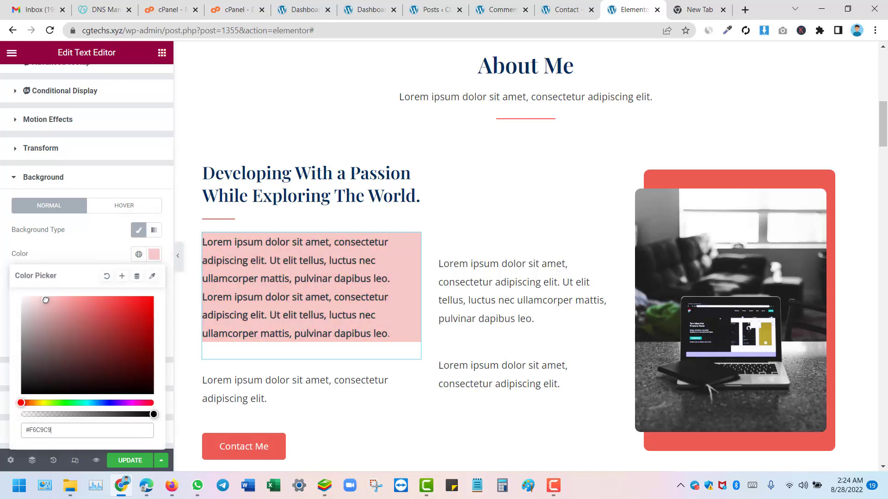
{"action": "mouse_move", "coordinate": [46, 300]}
{"action": "left_mouse_down"}
{"action": "mouse_move", "coordinate": [92, 300]}
{"action": "mouse_move", "coordinate": [62, 300]}
{"action": "left_mouse_up"}
{"action": "left_click", "coordinate": [107, 403]}
{"action": "left_click", "coordinate": [85, 309]}
{"action": "left_click", "coordinate": [99, 231]}
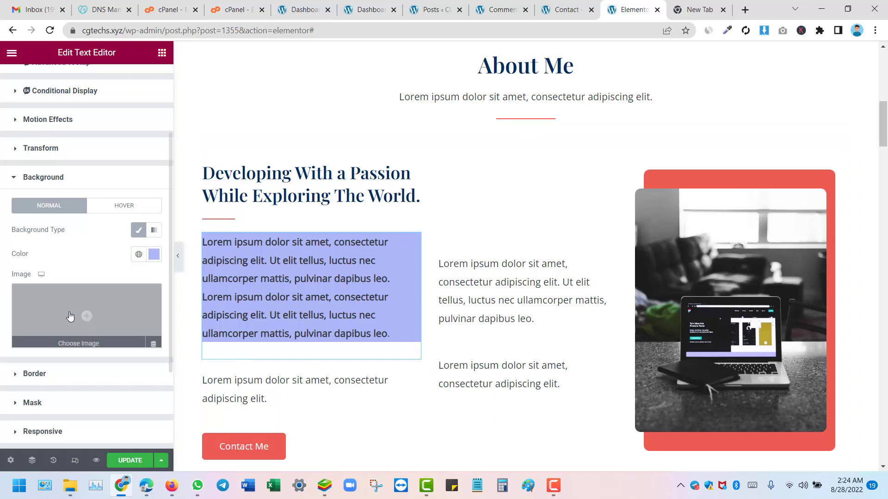
{"action": "scroll", "coordinate": [67, 305], "scroll_direction": "up", "scroll_amount": 3}
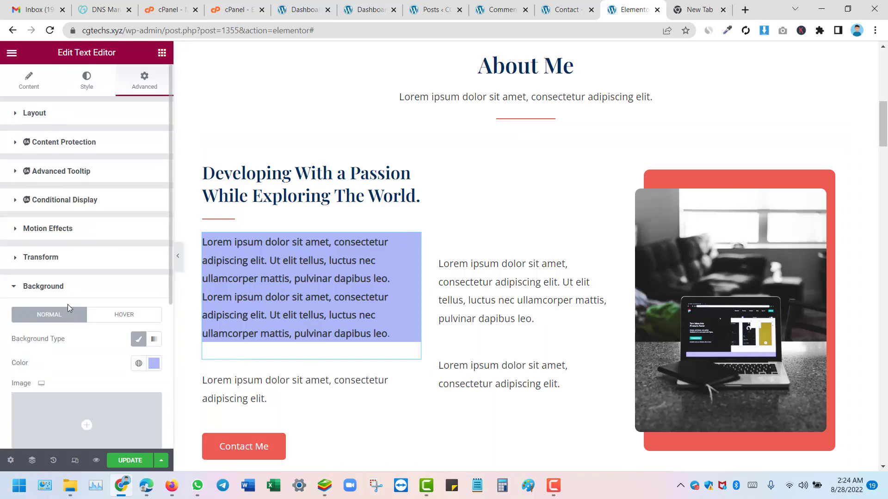
Step: Set the paragraph's margin to 10 on all sides, then unlink it and raise the top margin to 36
{"action": "left_click", "coordinate": [21, 113]}
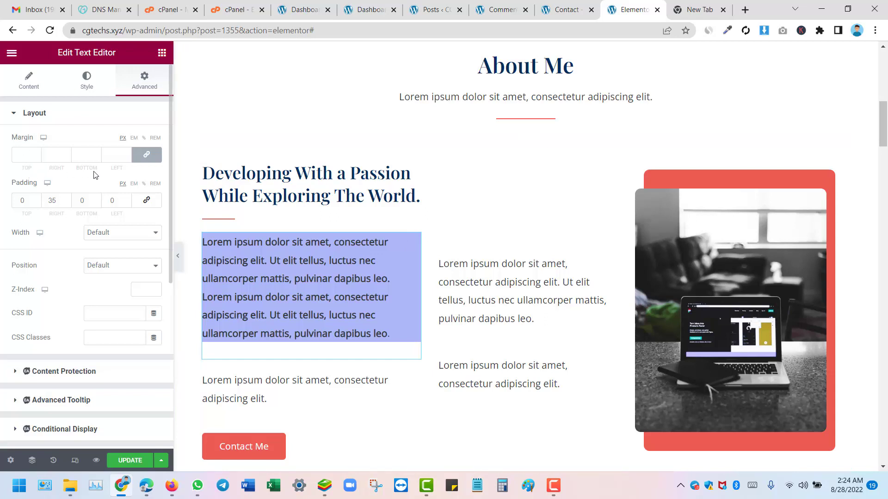
{"action": "left_click", "coordinate": [38, 154]}
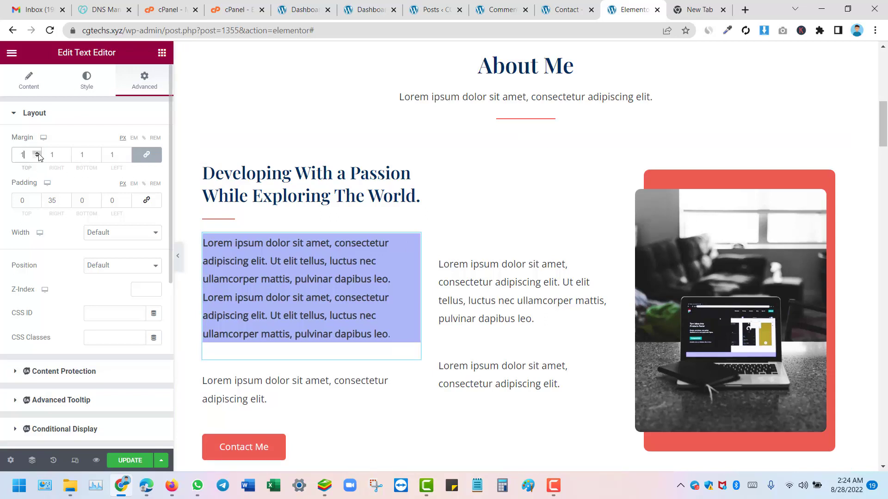
{"action": "left_click", "coordinate": [38, 153]}
{"action": "left_click", "coordinate": [38, 153]}
{"action": "left_click", "coordinate": [39, 153]}
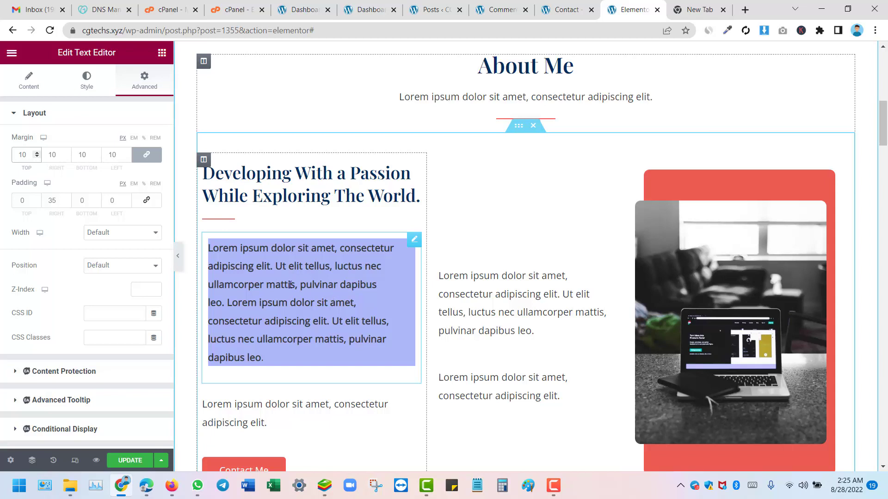
{"action": "left_click", "coordinate": [147, 157]}
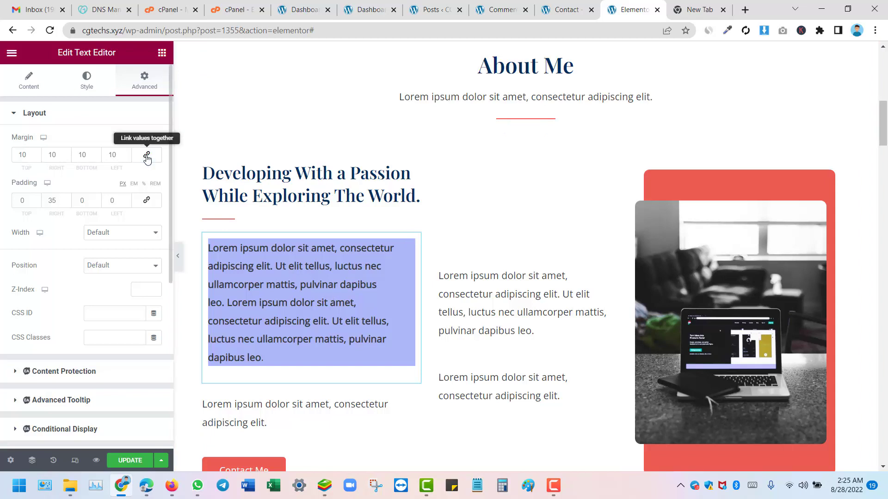
{"action": "left_click", "coordinate": [36, 153]}
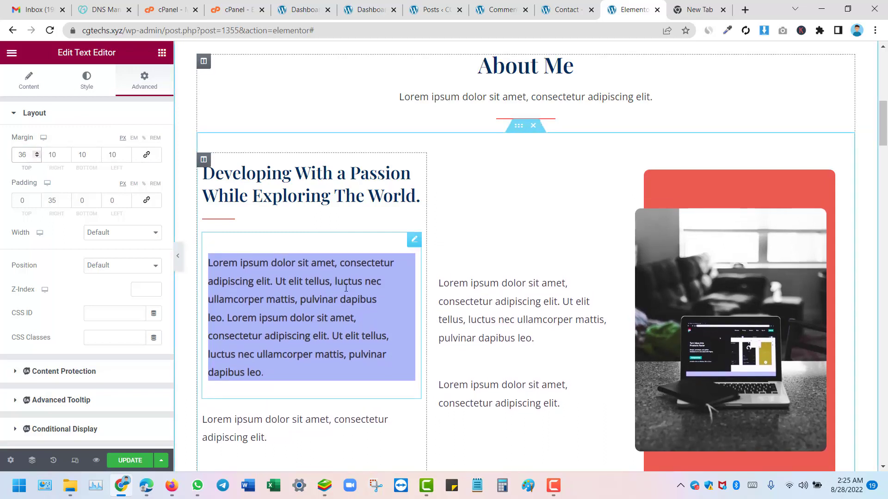
Step: Open the Contact Me button's settings, check its # link, and review its Advanced options
{"action": "scroll", "coordinate": [315, 307], "scroll_direction": "down", "scroll_amount": 4}
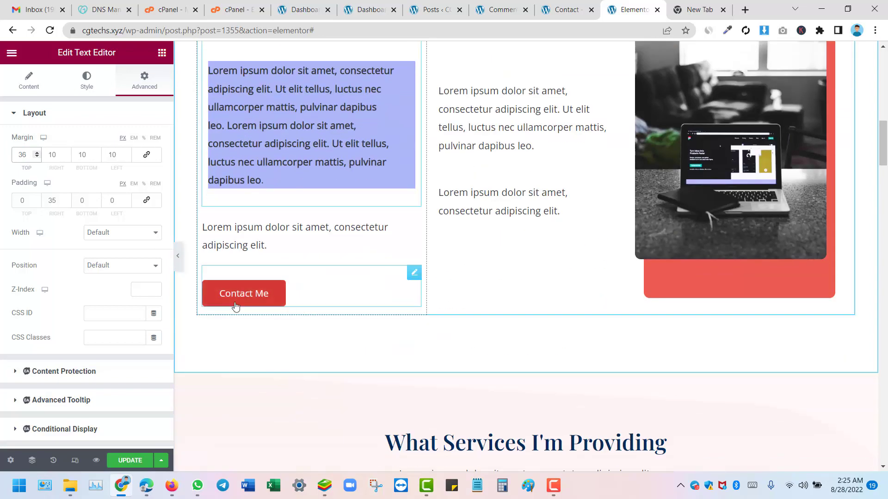
{"action": "scroll", "coordinate": [376, 276], "scroll_direction": "up", "scroll_amount": 4}
{"action": "scroll", "coordinate": [331, 254], "scroll_direction": "down", "scroll_amount": 4}
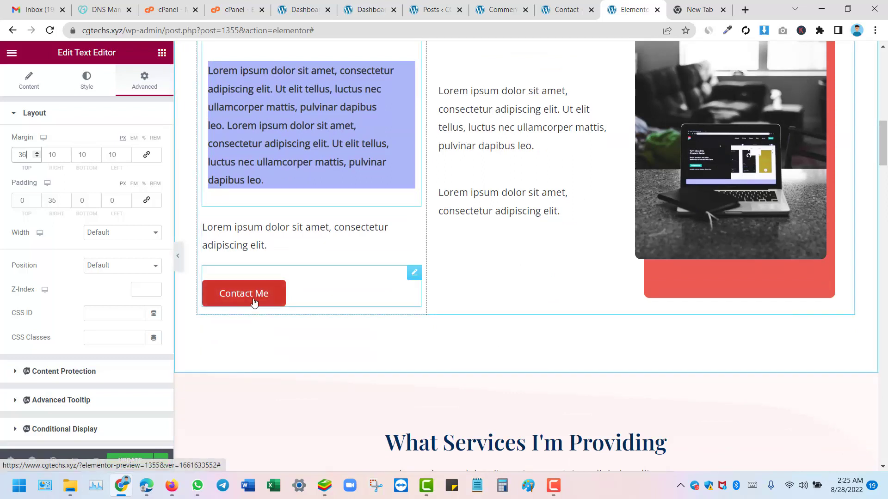
{"action": "left_click", "coordinate": [415, 275]}
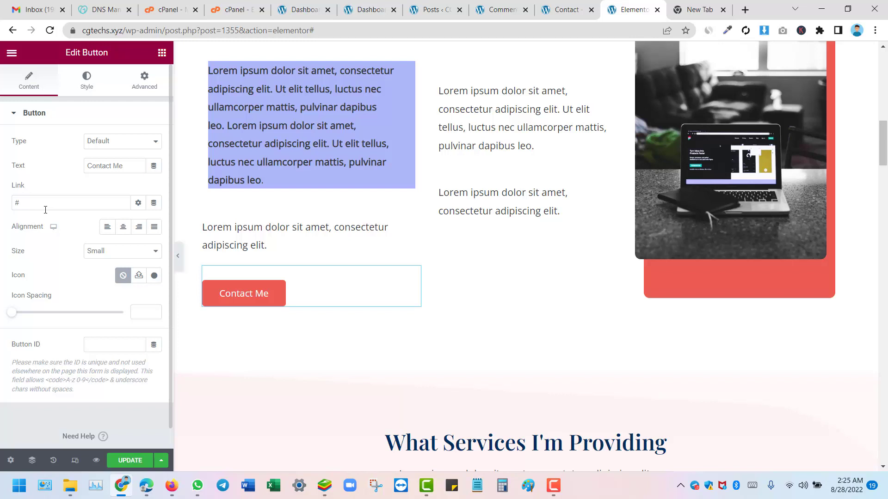
{"action": "left_click", "coordinate": [14, 202]}
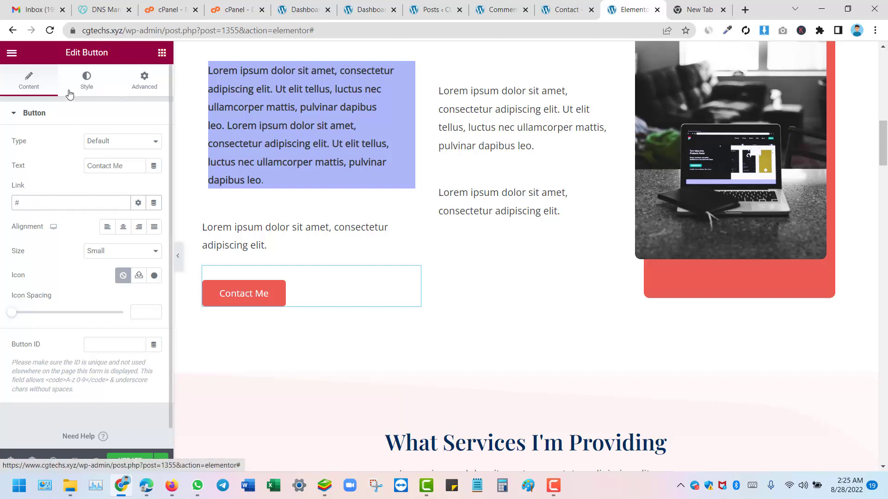
{"action": "left_click", "coordinate": [144, 82]}
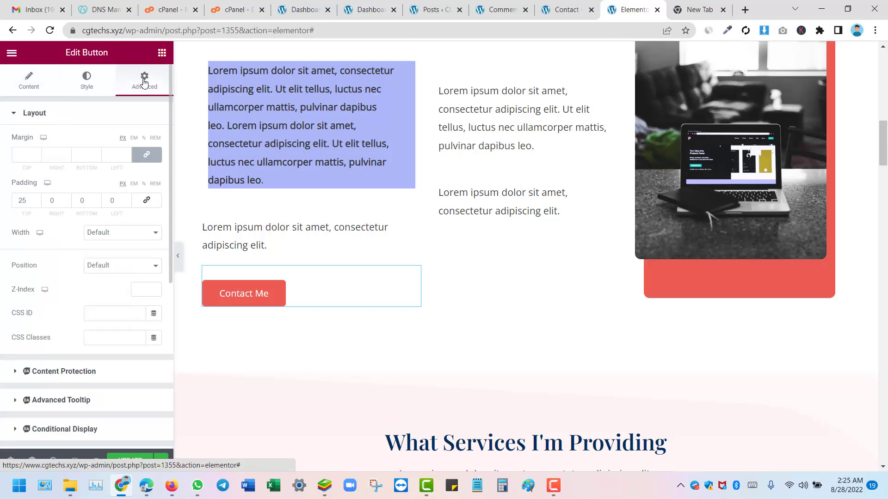
{"action": "scroll", "coordinate": [87, 177], "scroll_direction": "down", "scroll_amount": 6}
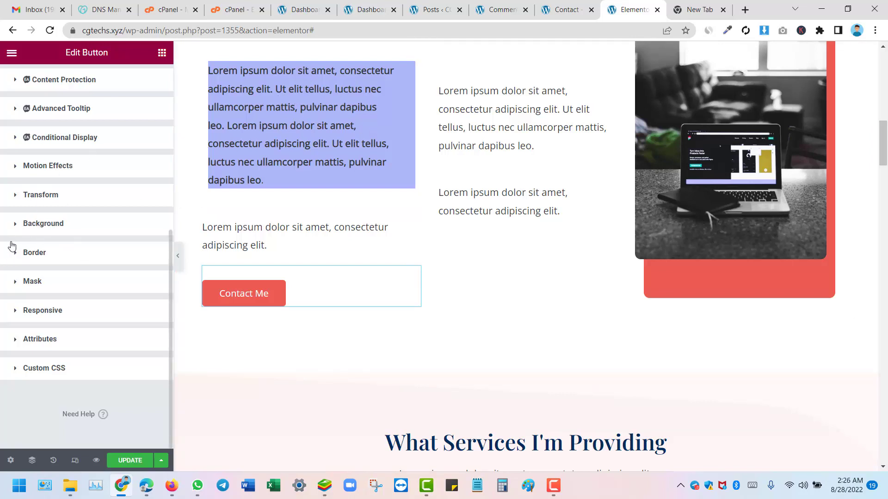
{"action": "scroll", "coordinate": [21, 231], "scroll_direction": "up", "scroll_amount": 6}
Step: Set the Contact Me button's text colour to bright blue #1D30FF
{"action": "left_click", "coordinate": [77, 86]}
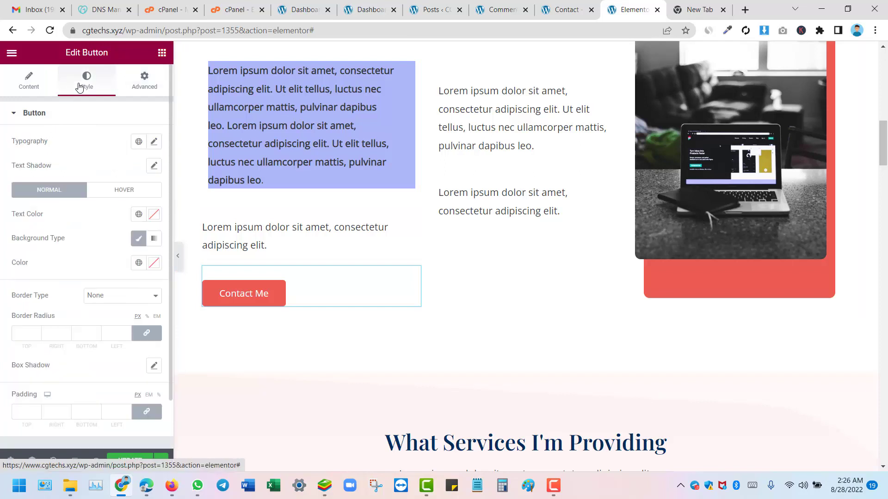
{"action": "left_click", "coordinate": [155, 217]}
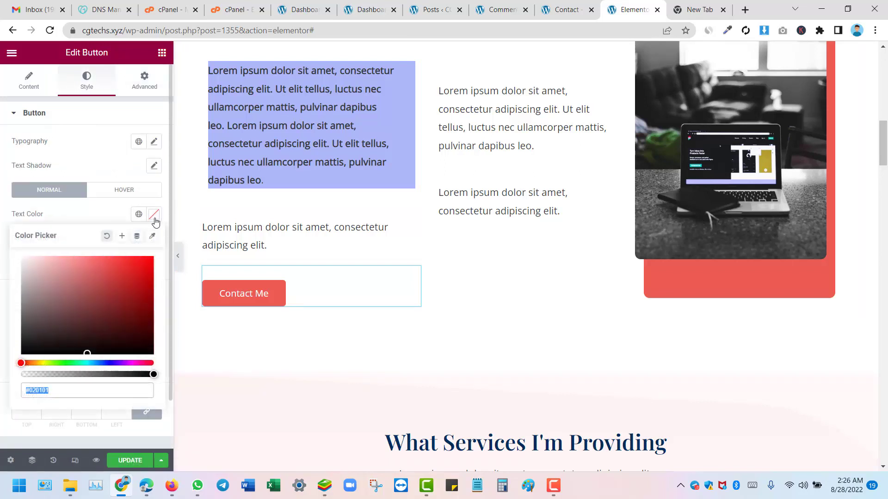
{"action": "left_click_drag", "start_coordinate": [48, 321], "coordinate": [14, 368]}
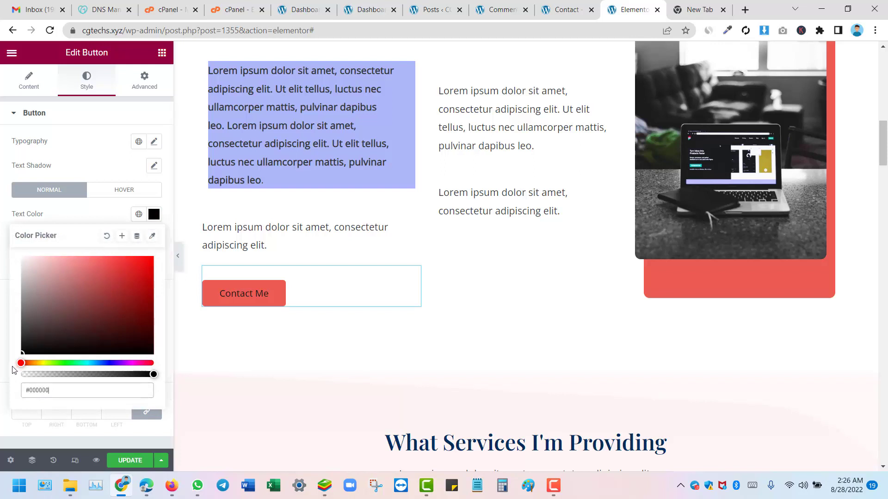
{"action": "left_click", "coordinate": [107, 363]}
{"action": "left_click_drag", "start_coordinate": [62, 330], "coordinate": [138, 257]}
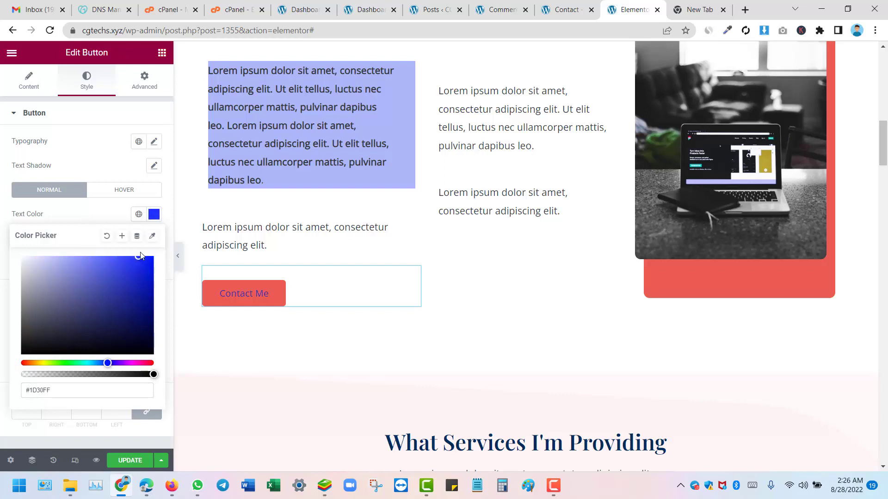
{"action": "left_click", "coordinate": [89, 214]}
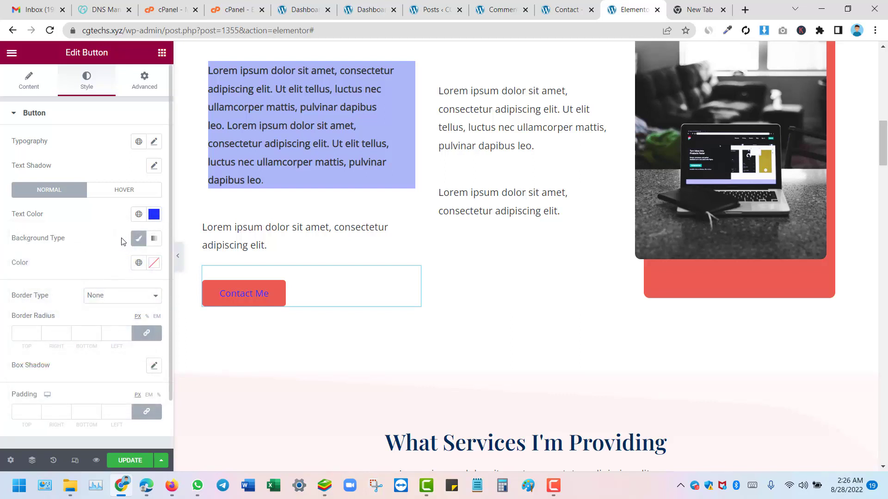
Step: Give the button a Classic black #000000 background
{"action": "left_click", "coordinate": [139, 239]}
{"action": "left_click", "coordinate": [140, 242]}
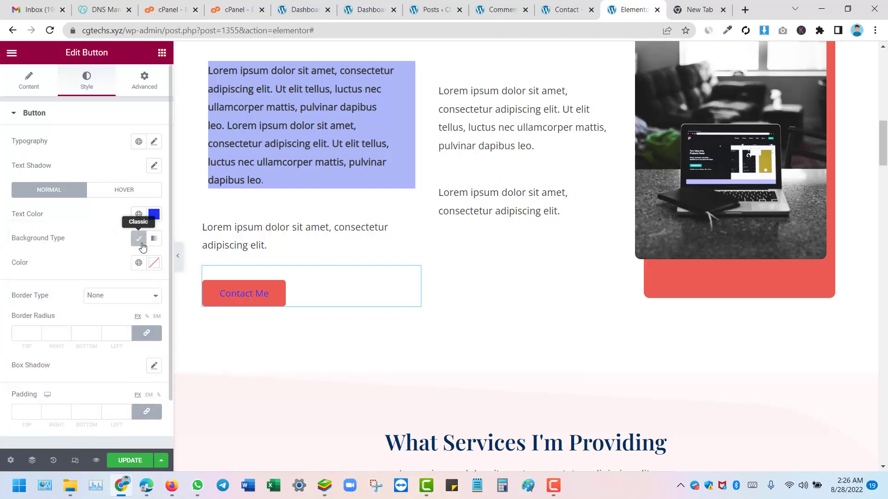
{"action": "left_click", "coordinate": [154, 263]}
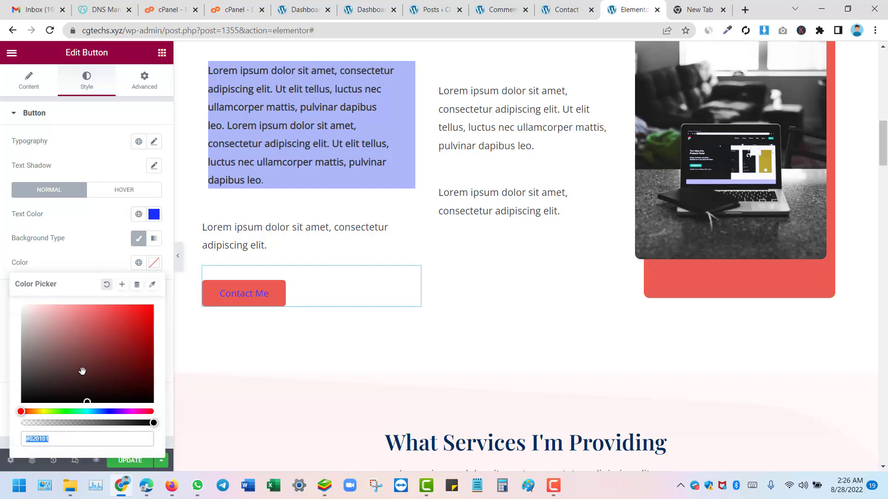
{"action": "left_click_drag", "start_coordinate": [82, 371], "coordinate": [17, 419]}
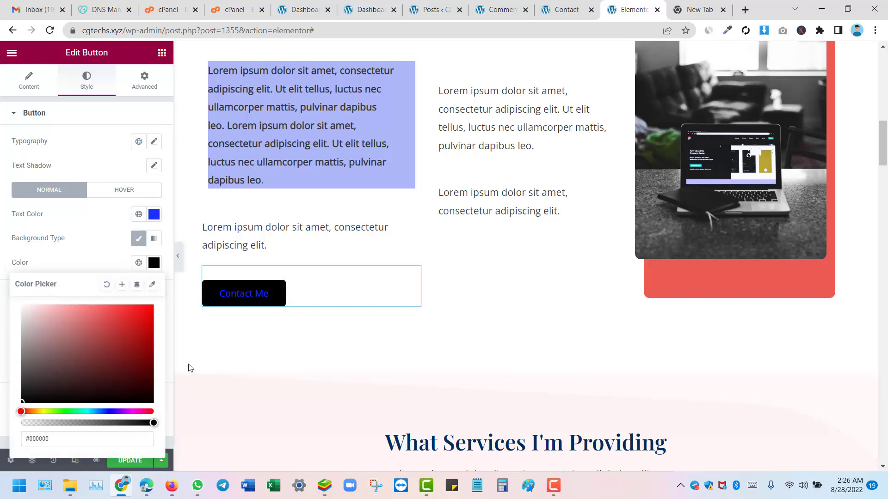
{"action": "left_click", "coordinate": [154, 267]}
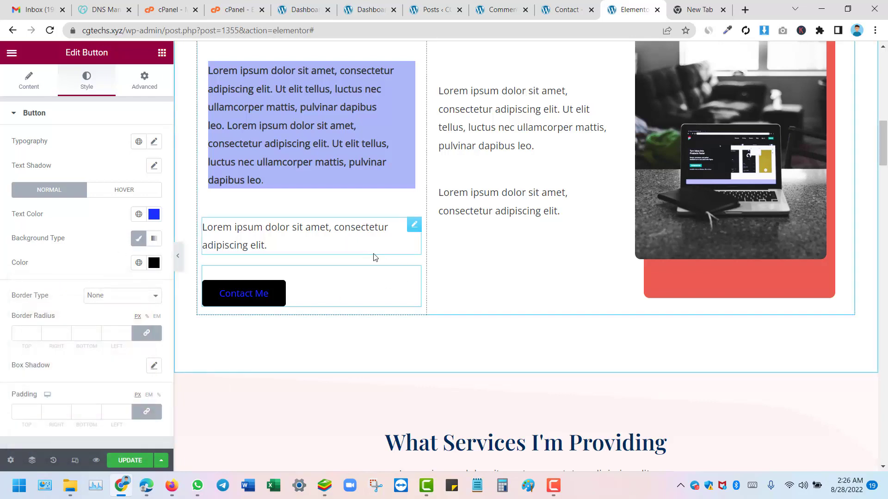
Step: Select the What Services I'm Providing heading, then the Working Process play icon, and review its settings
{"action": "scroll", "coordinate": [403, 262], "scroll_direction": "down", "scroll_amount": 8}
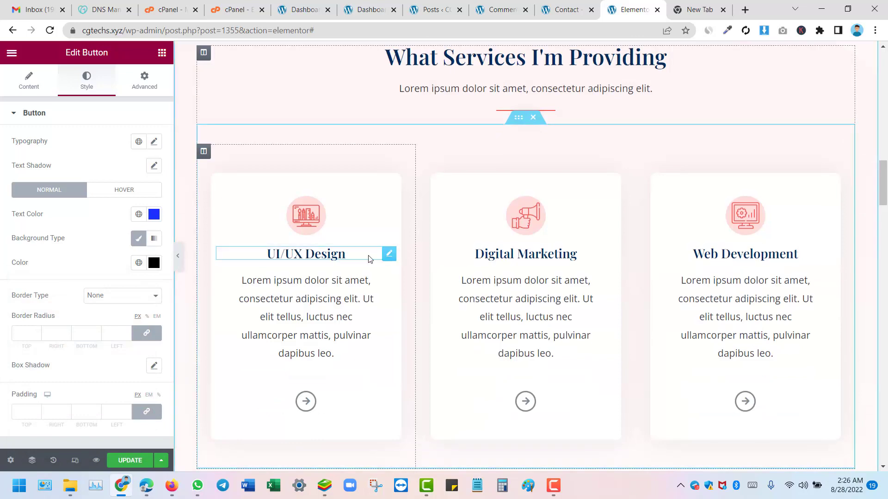
{"action": "scroll", "coordinate": [345, 235], "scroll_direction": "up", "scroll_amount": 4}
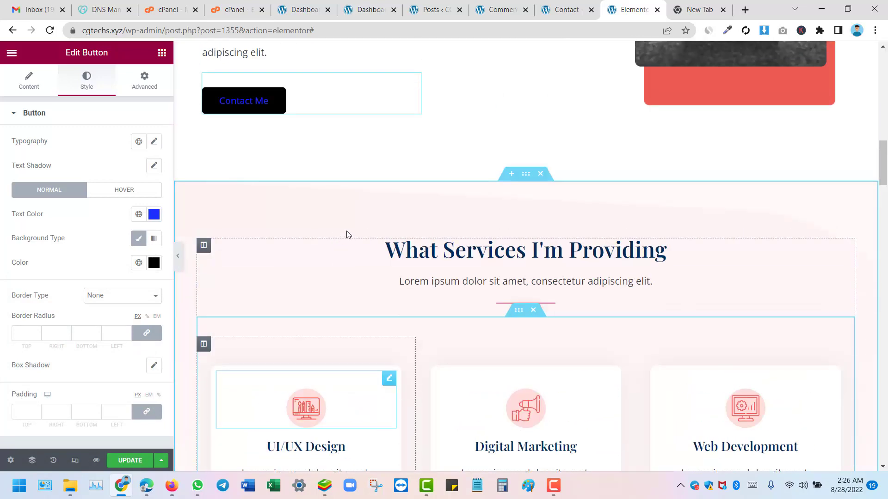
{"action": "left_click", "coordinate": [508, 262]}
{"action": "scroll", "coordinate": [240, 292], "scroll_direction": "up", "scroll_amount": 4}
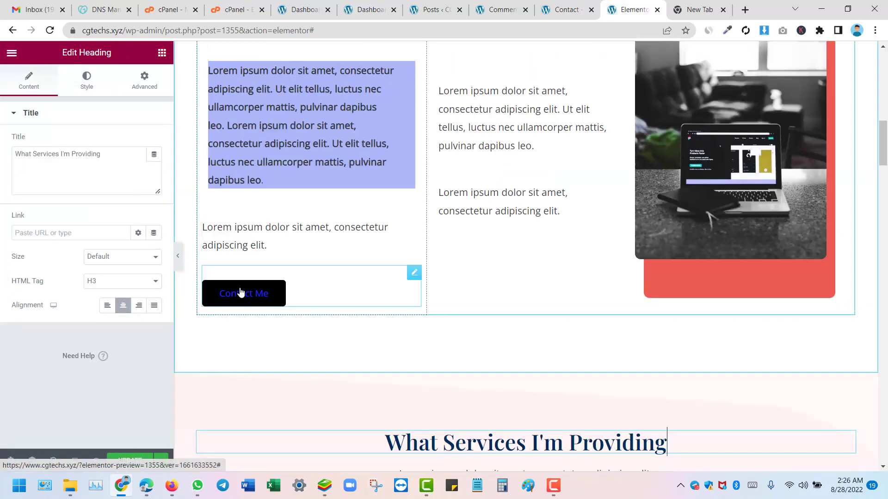
{"action": "scroll", "coordinate": [240, 292], "scroll_direction": "down", "scroll_amount": 15}
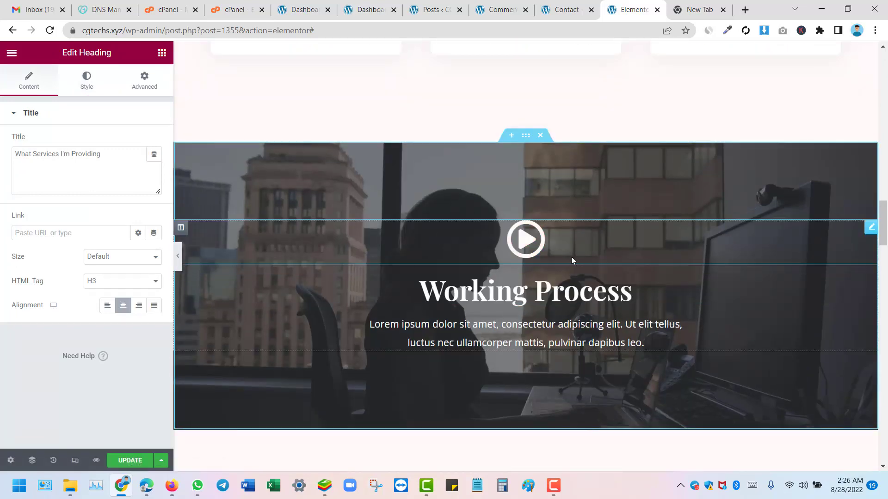
{"action": "left_click", "coordinate": [536, 239]}
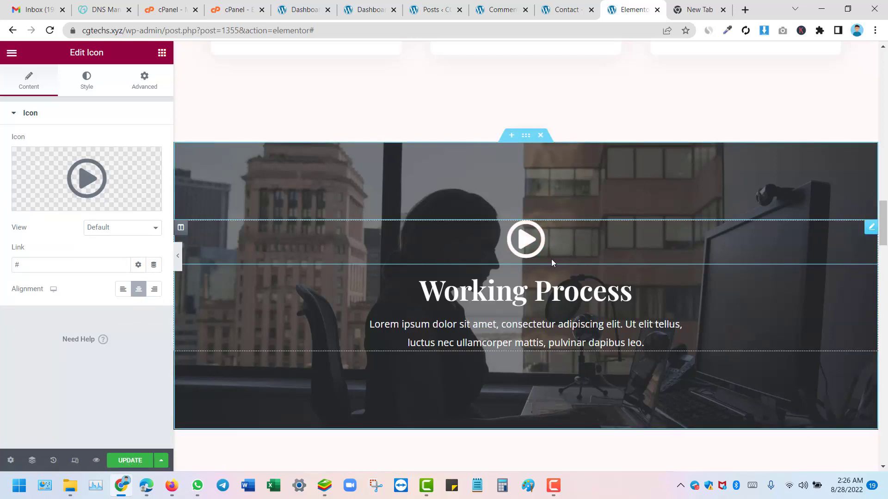
{"action": "scroll", "coordinate": [551, 259], "scroll_direction": "down", "scroll_amount": 8}
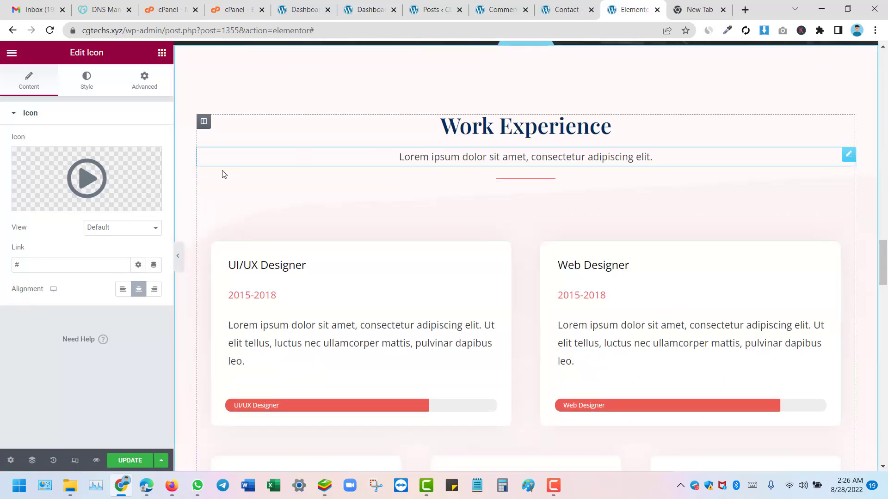
{"action": "scroll", "coordinate": [508, 179], "scroll_direction": "down", "scroll_amount": 15}
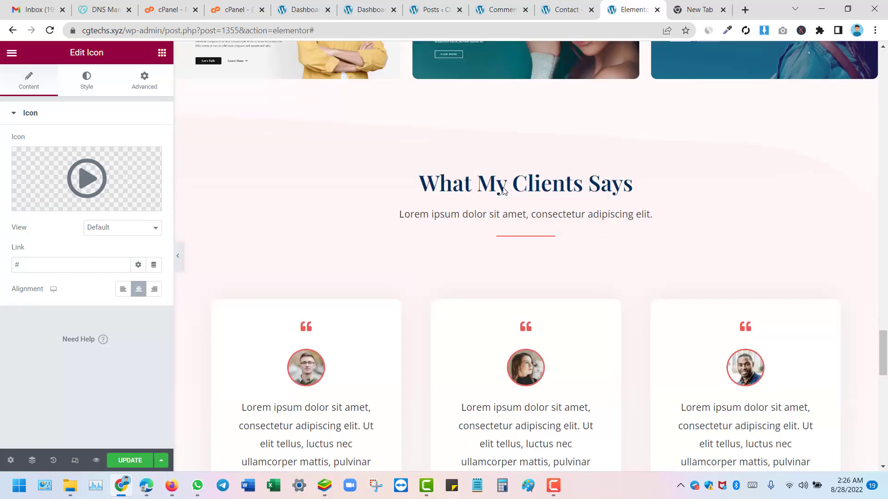
{"action": "scroll", "coordinate": [266, 257], "scroll_direction": "up", "scroll_amount": 6}
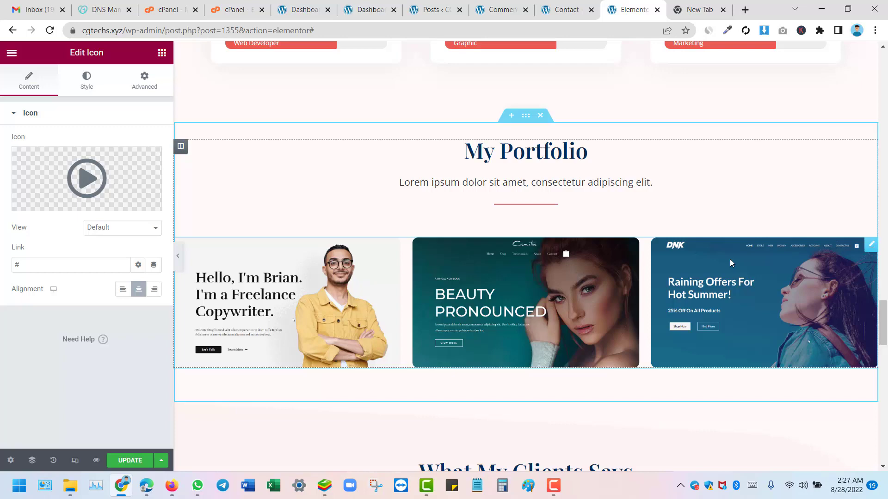
{"action": "scroll", "coordinate": [719, 259], "scroll_direction": "down", "scroll_amount": 10}
{"action": "scroll", "coordinate": [442, 189], "scroll_direction": "up", "scroll_amount": 4}
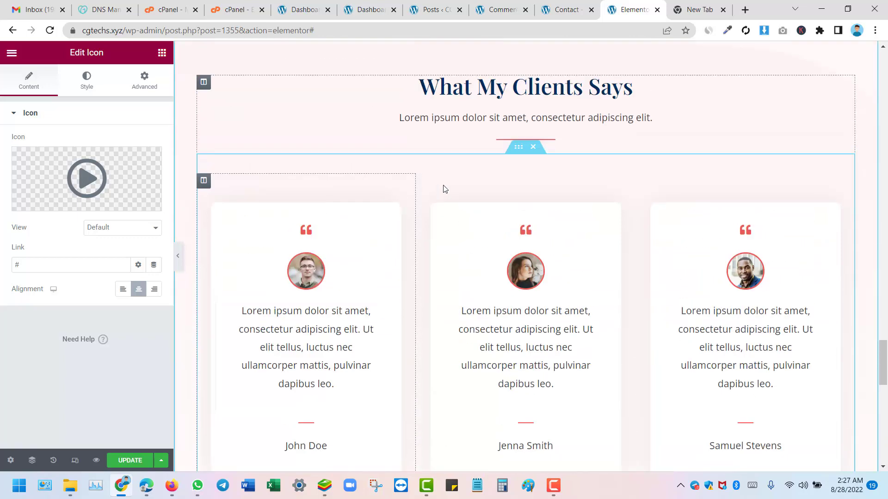
{"action": "scroll", "coordinate": [478, 133], "scroll_direction": "up", "scroll_amount": 2}
{"action": "scroll", "coordinate": [478, 132], "scroll_direction": "down", "scroll_amount": 8}
{"action": "scroll", "coordinate": [478, 135], "scroll_direction": "down", "scroll_amount": 2}
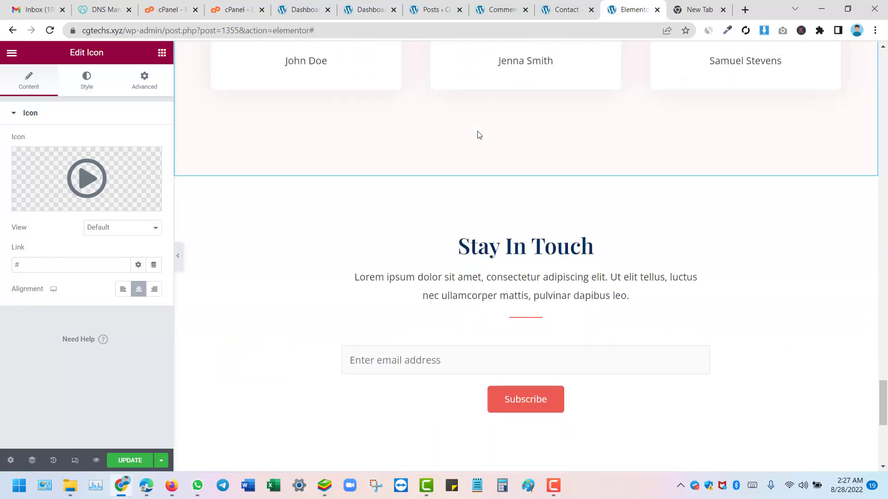
{"action": "scroll", "coordinate": [714, 149], "scroll_direction": "up", "scroll_amount": 8}
{"action": "scroll", "coordinate": [816, 110], "scroll_direction": "up", "scroll_amount": 1}
{"action": "scroll", "coordinate": [337, 194], "scroll_direction": "up", "scroll_amount": 2}
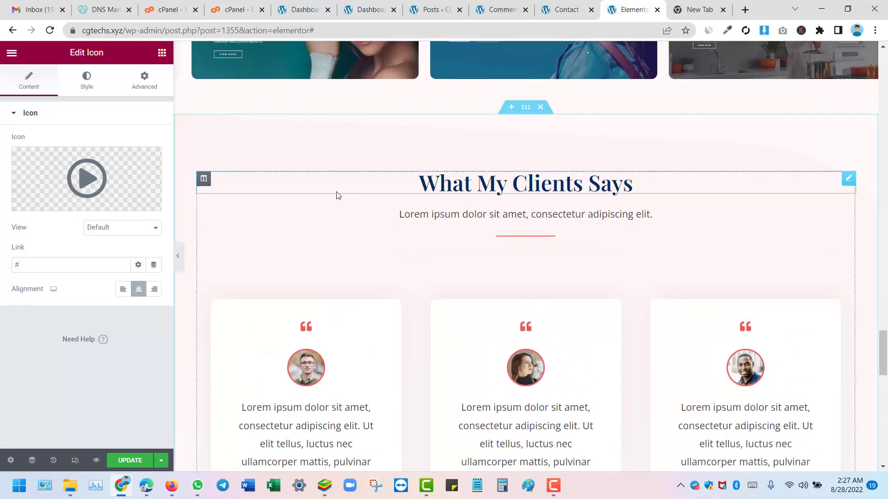
{"action": "scroll", "coordinate": [298, 220], "scroll_direction": "down", "scroll_amount": 6}
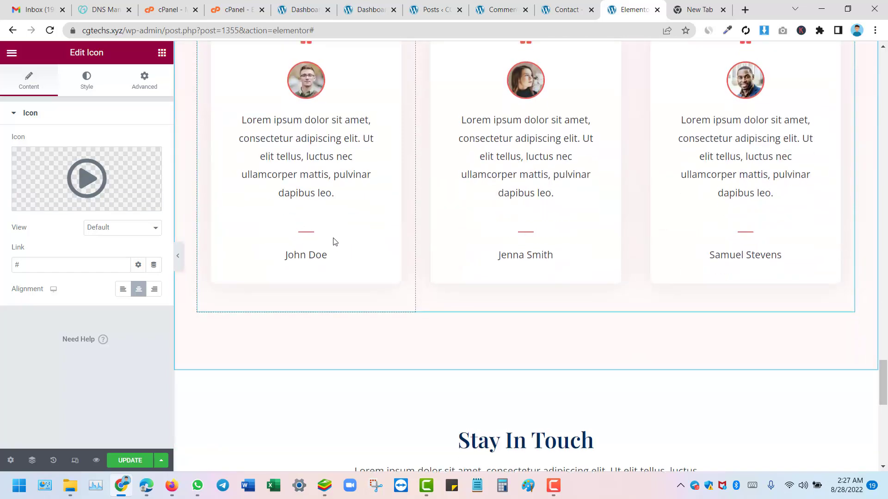
{"action": "scroll", "coordinate": [333, 242], "scroll_direction": "up", "scroll_amount": 6}
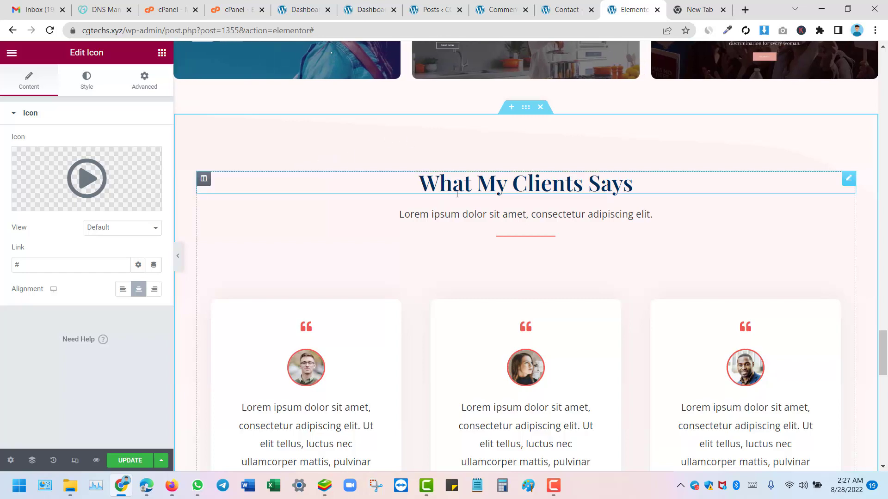
{"action": "scroll", "coordinate": [456, 194], "scroll_direction": "down", "scroll_amount": 8}
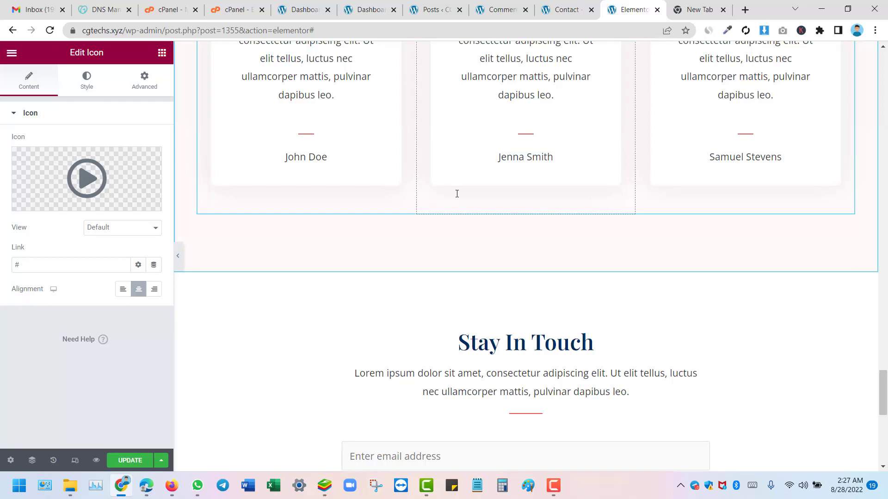
{"action": "scroll", "coordinate": [462, 222], "scroll_direction": "down", "scroll_amount": 8}
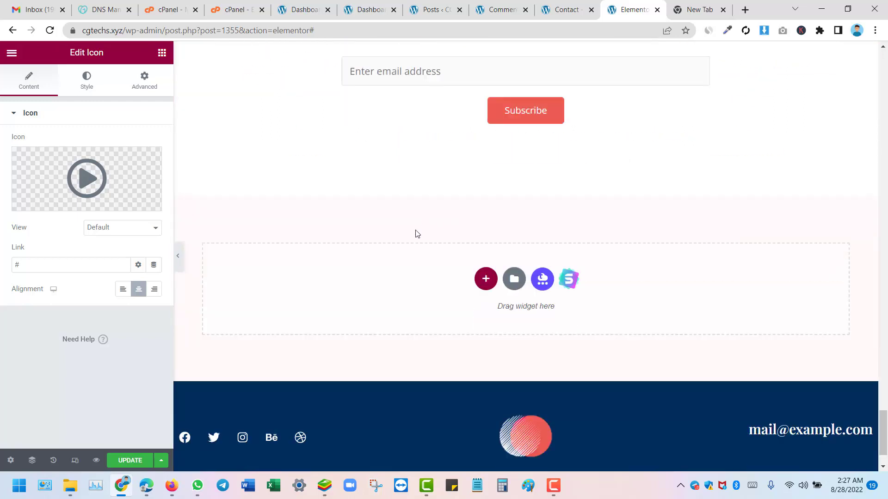
{"action": "scroll", "coordinate": [425, 389], "scroll_direction": "down", "scroll_amount": 2}
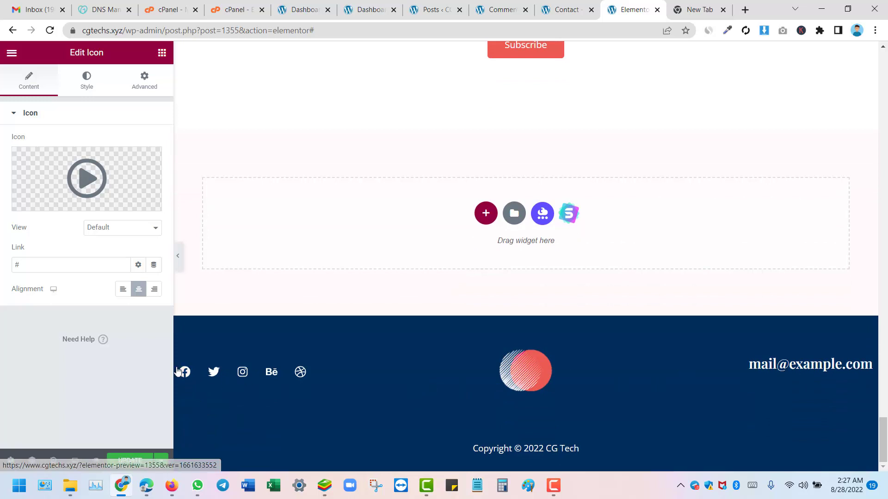
Step: Return to the widgets list and bring the empty area below Stay In Touch into view
{"action": "left_click", "coordinate": [287, 234]}
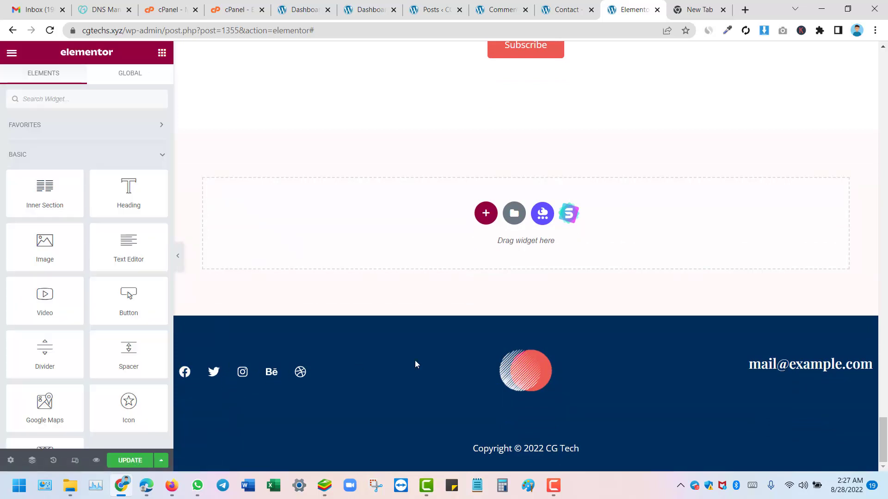
{"action": "scroll", "coordinate": [595, 310], "scroll_direction": "up", "scroll_amount": 4}
{"action": "scroll", "coordinate": [428, 230], "scroll_direction": "down", "scroll_amount": 4}
{"action": "scroll", "coordinate": [353, 329], "scroll_direction": "up", "scroll_amount": 4}
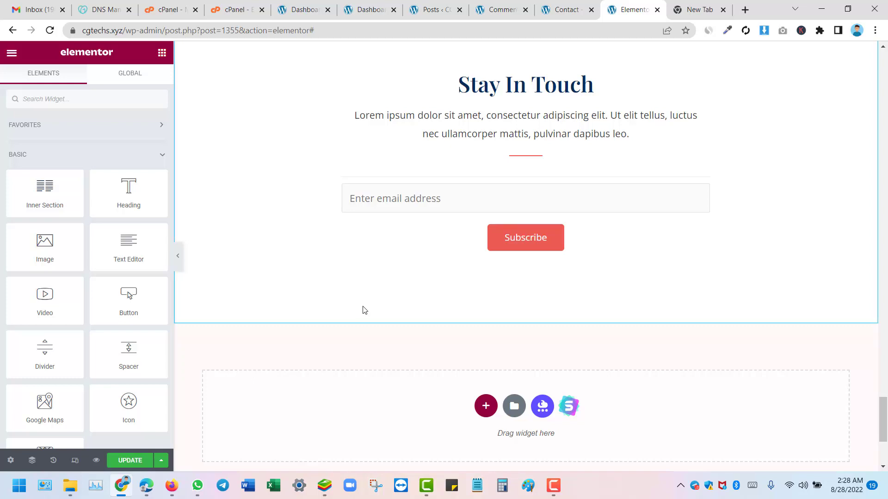
{"action": "scroll", "coordinate": [508, 203], "scroll_direction": "up", "scroll_amount": 4}
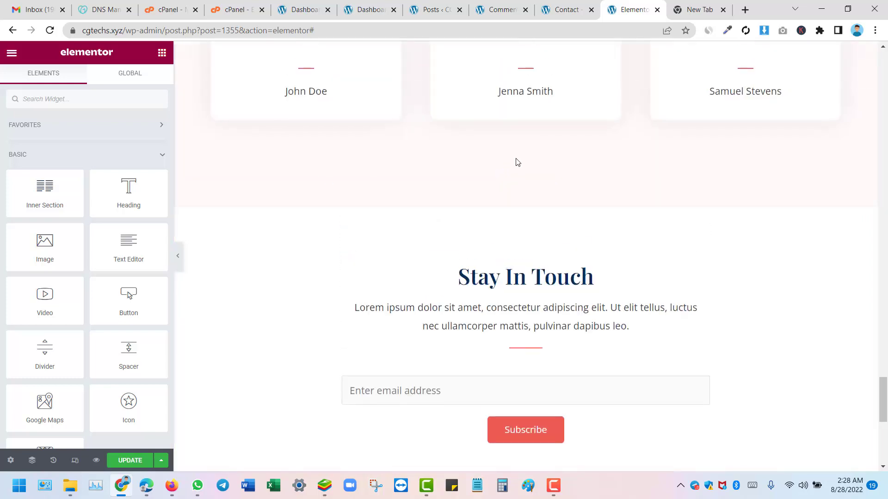
{"action": "scroll", "coordinate": [634, 288], "scroll_direction": "down", "scroll_amount": 6}
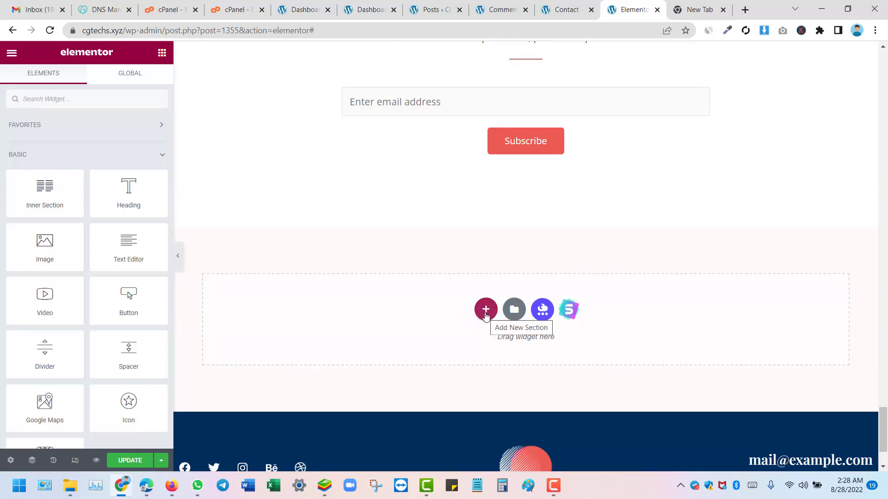
Step: Add a new section with two equal columns below the Stay In Touch form
{"action": "left_click", "coordinate": [486, 312]}
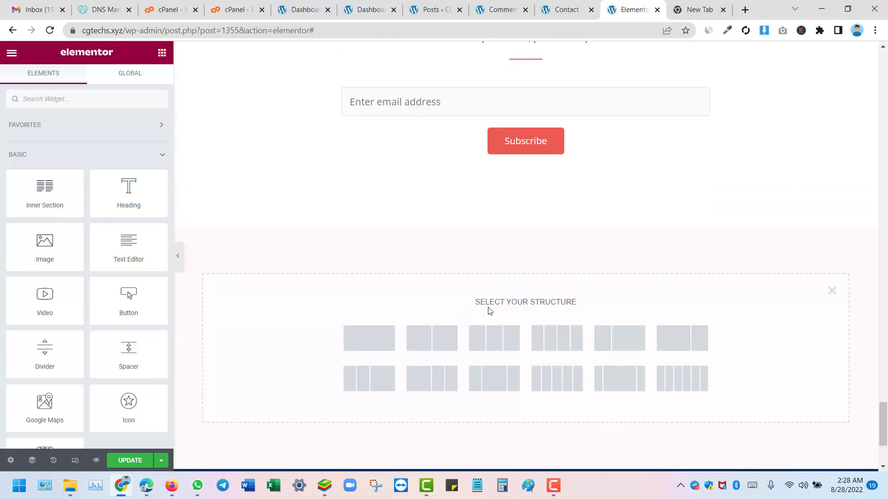
{"action": "scroll", "coordinate": [386, 317], "scroll_direction": "down", "scroll_amount": 2}
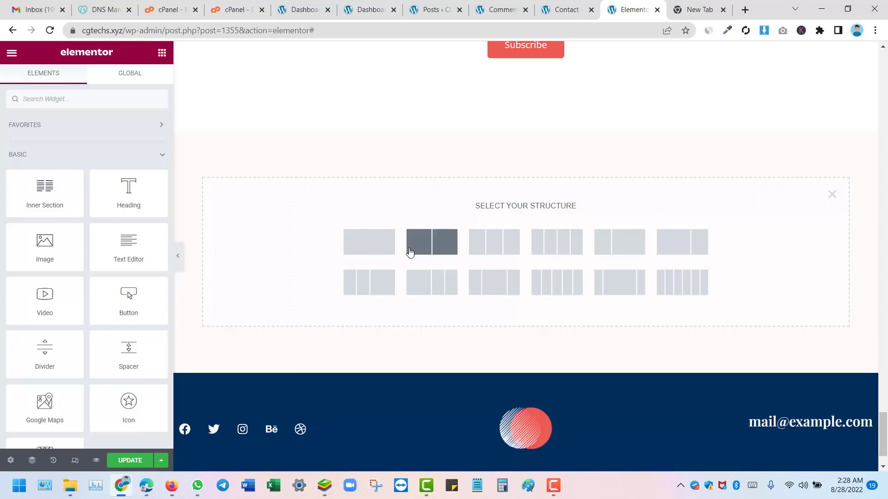
{"action": "left_click", "coordinate": [432, 249]}
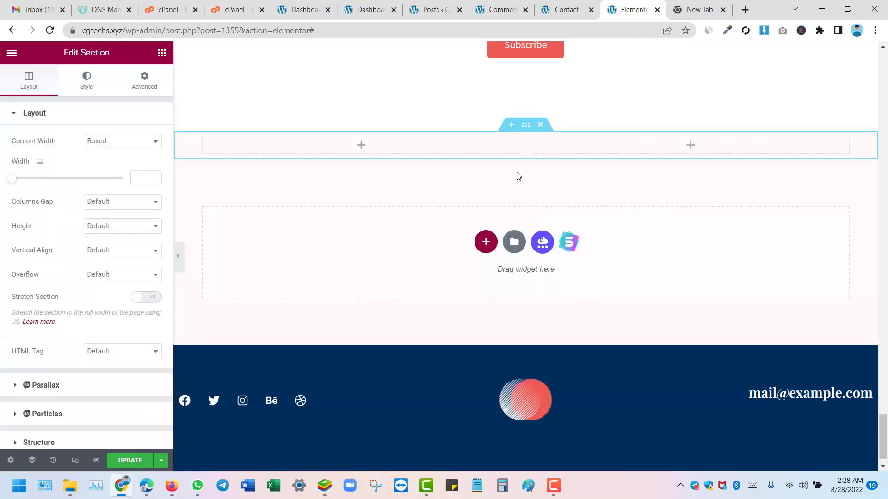
{"action": "scroll", "coordinate": [520, 173], "scroll_direction": "up", "scroll_amount": 2}
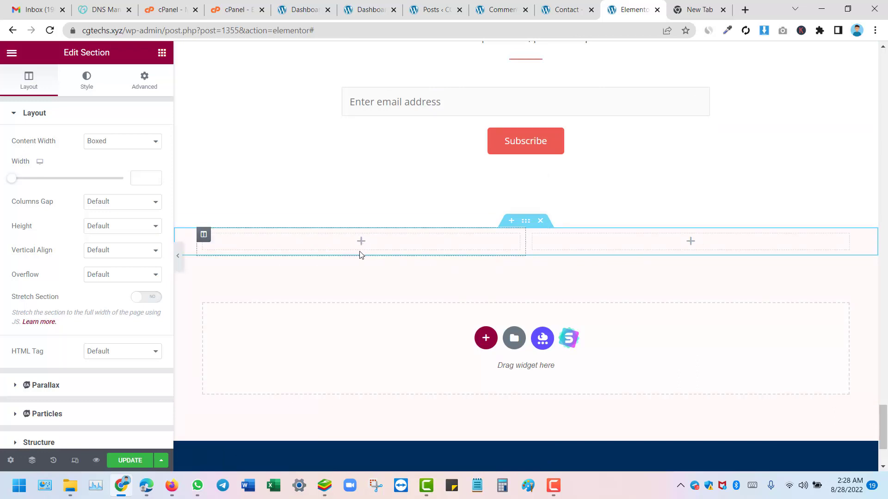
Step: Go back to the Elements panel and browse the widget list, ending at the top
{"action": "left_click", "coordinate": [12, 54]}
{"action": "left_click", "coordinate": [12, 55]}
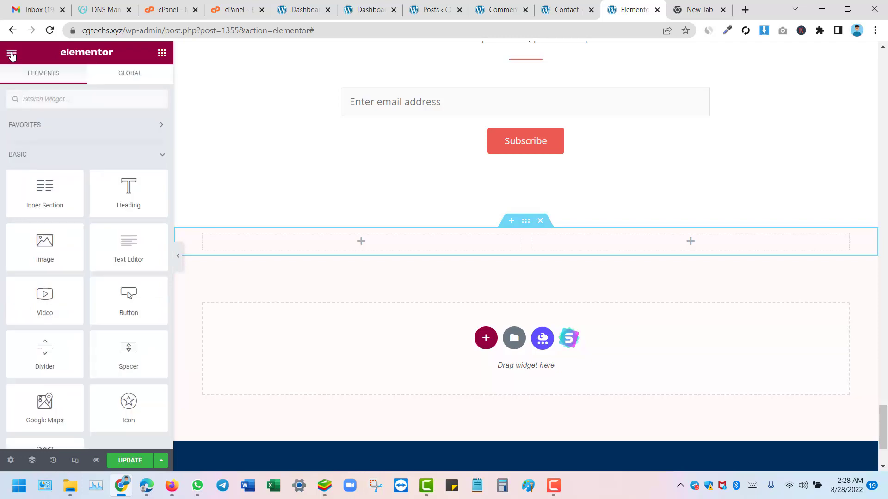
{"action": "scroll", "coordinate": [54, 241], "scroll_direction": "down", "scroll_amount": 3}
{"action": "scroll", "coordinate": [54, 182], "scroll_direction": "up", "scroll_amount": 3}
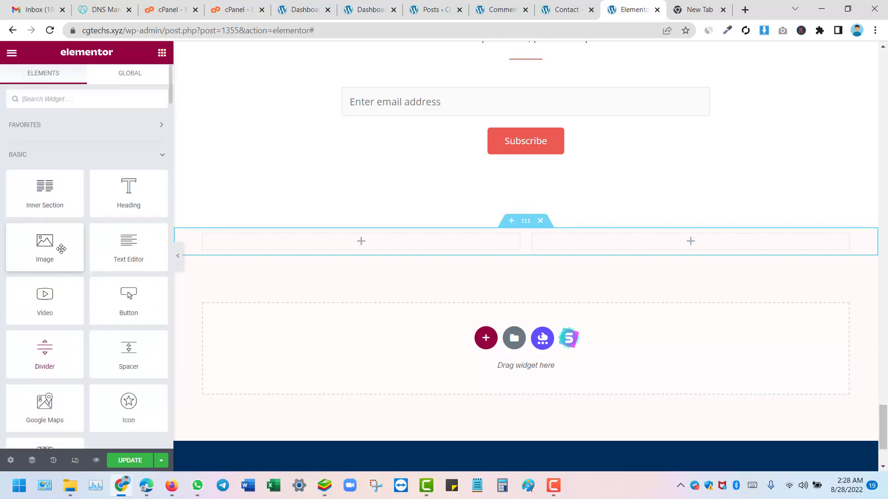
{"action": "scroll", "coordinate": [44, 185], "scroll_direction": "down", "scroll_amount": 3}
{"action": "scroll", "coordinate": [25, 177], "scroll_direction": "up", "scroll_amount": 3}
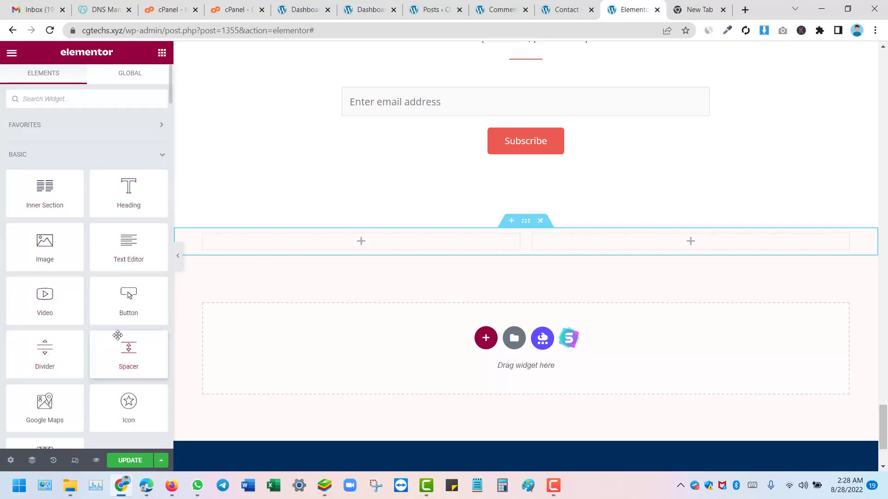
{"action": "scroll", "coordinate": [130, 315], "scroll_direction": "down", "scroll_amount": 3}
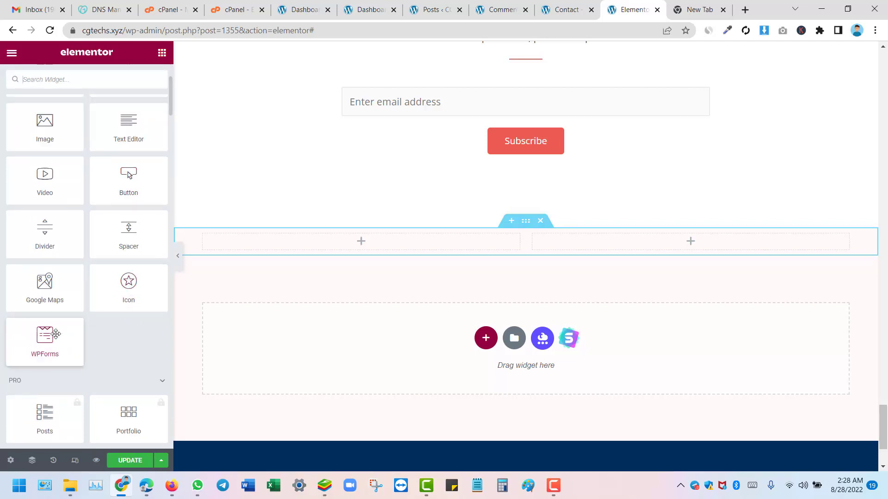
{"action": "scroll", "coordinate": [51, 333], "scroll_direction": "down", "scroll_amount": 8}
{"action": "scroll", "coordinate": [44, 240], "scroll_direction": "up", "scroll_amount": 3}
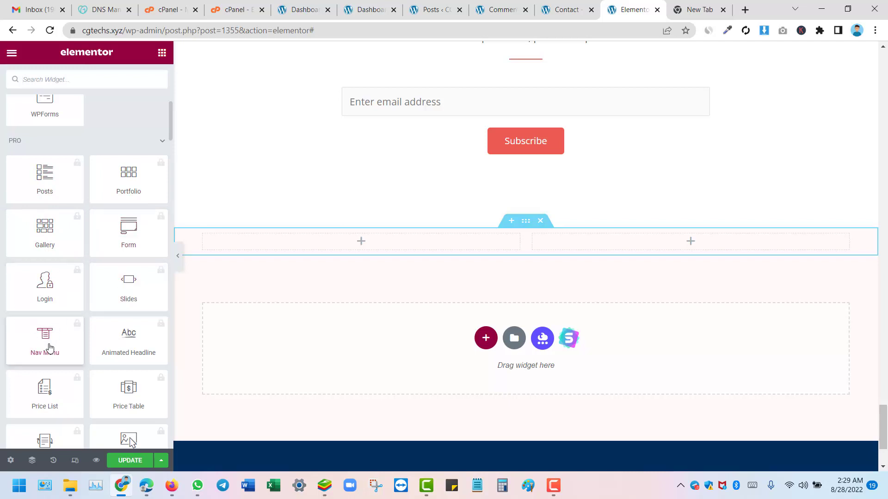
{"action": "scroll", "coordinate": [50, 347], "scroll_direction": "down", "scroll_amount": 5}
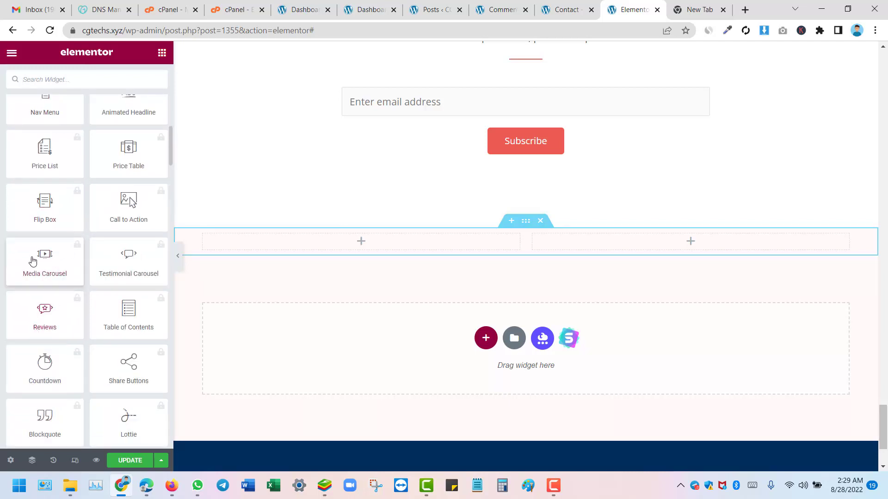
{"action": "scroll", "coordinate": [44, 324], "scroll_direction": "down", "scroll_amount": 5}
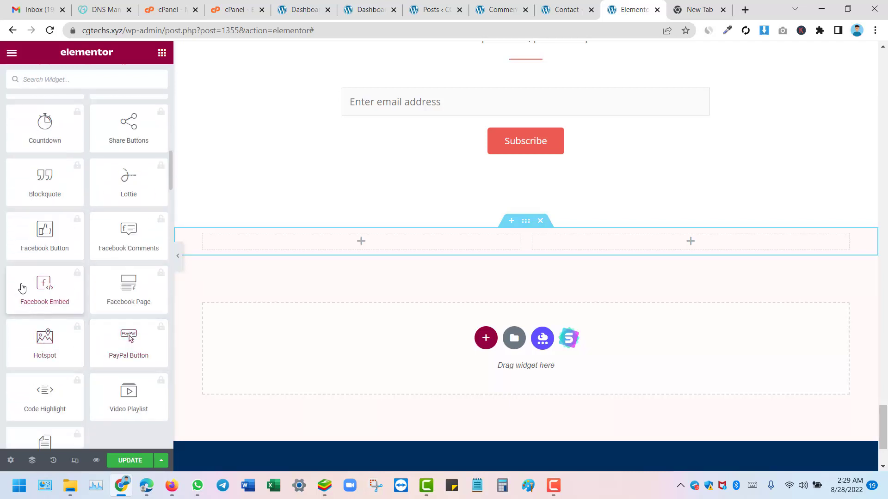
{"action": "scroll", "coordinate": [77, 283], "scroll_direction": "down", "scroll_amount": 12}
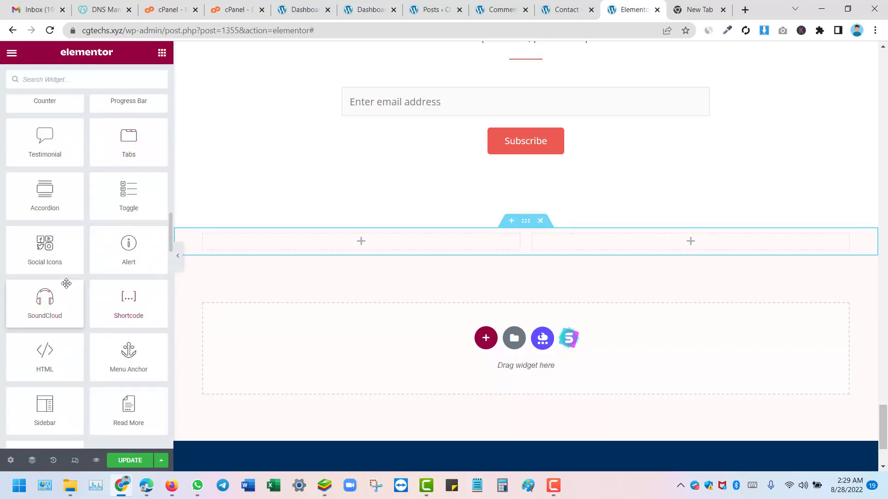
{"action": "scroll", "coordinate": [44, 254], "scroll_direction": "up", "scroll_amount": 3}
{"action": "scroll", "coordinate": [41, 259], "scroll_direction": "up", "scroll_amount": 5}
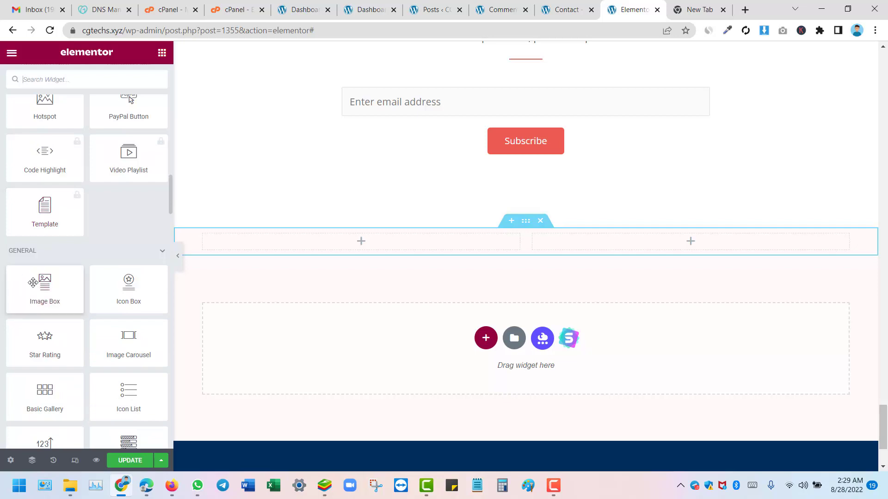
{"action": "scroll", "coordinate": [40, 282], "scroll_direction": "down", "scroll_amount": 15}
{"action": "scroll", "coordinate": [43, 286], "scroll_direction": "up", "scroll_amount": 7}
{"action": "scroll", "coordinate": [43, 286], "scroll_direction": "down", "scroll_amount": 15}
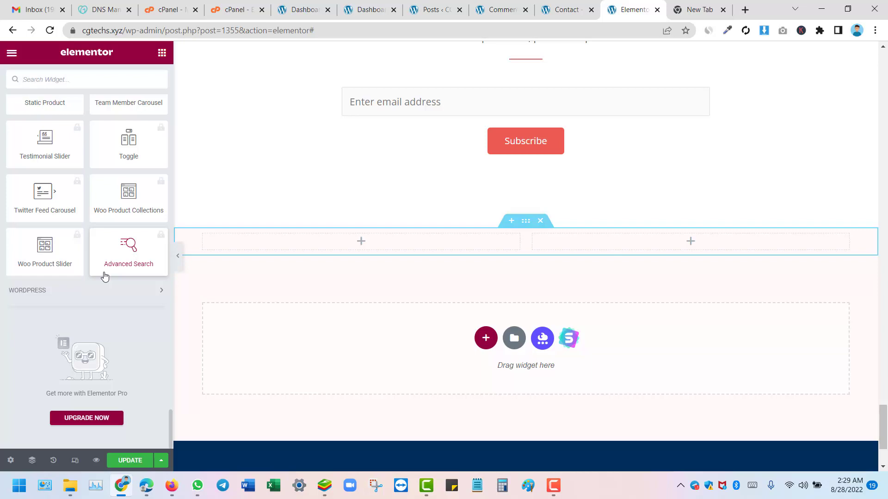
{"action": "scroll", "coordinate": [95, 274], "scroll_direction": "up", "scroll_amount": 15}
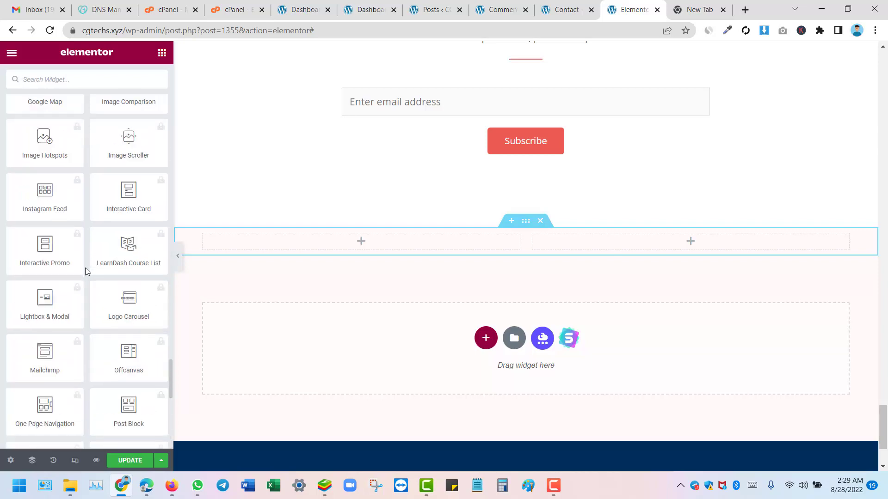
{"action": "scroll", "coordinate": [85, 271], "scroll_direction": "up", "scroll_amount": 15}
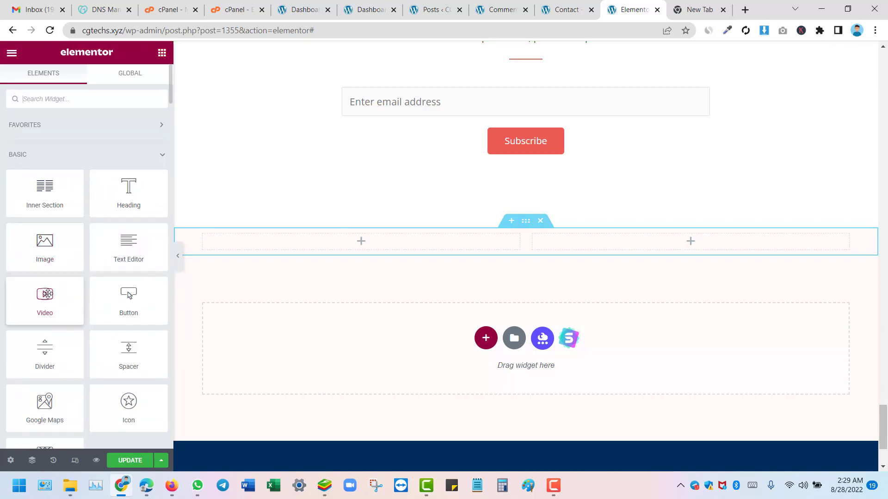
Step: Drag a Video widget into each of the new section's two columns
{"action": "left_click_drag", "start_coordinate": [44, 297], "coordinate": [363, 243]}
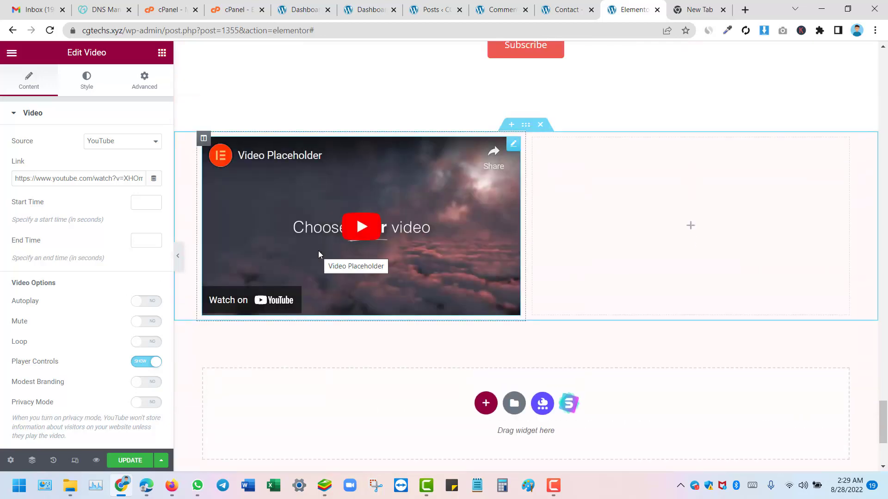
{"action": "left_click", "coordinate": [6, 54]}
{"action": "left_click", "coordinate": [10, 53]}
{"action": "left_click_drag", "start_coordinate": [45, 296], "coordinate": [690, 218]}
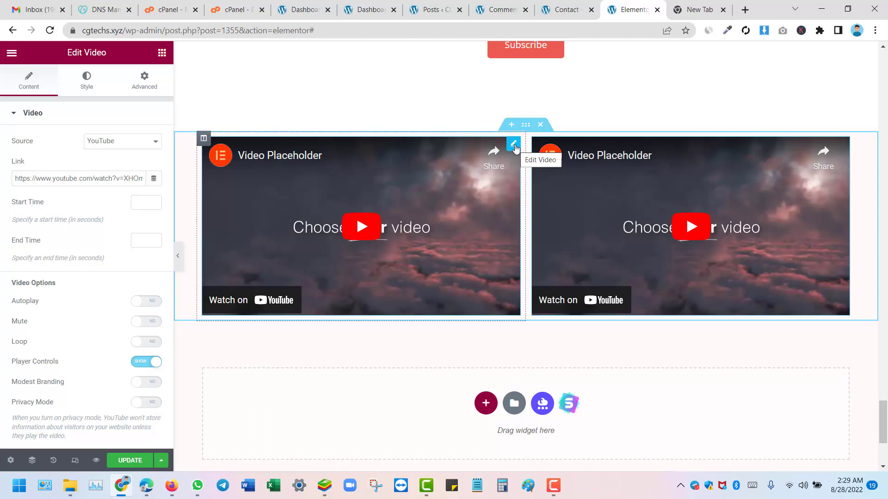
Step: Change the left video's source from YouTube to Self Hosted
{"action": "triple_click", "coordinate": [23, 180]}
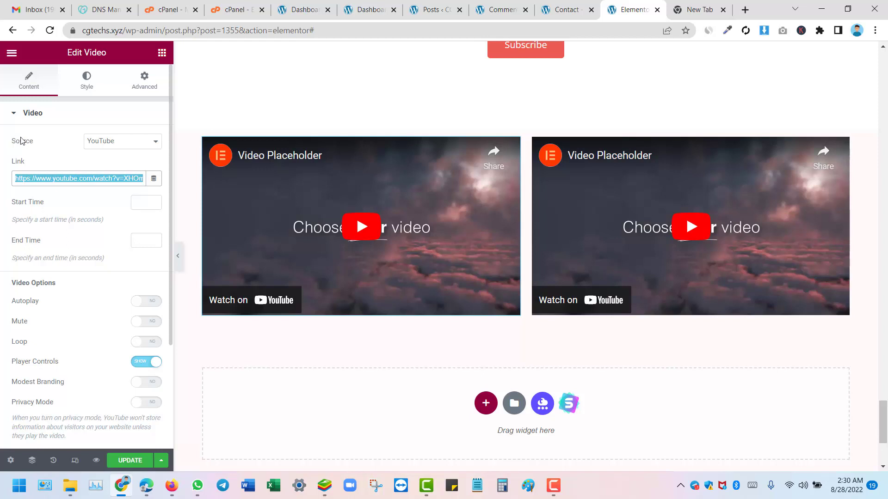
{"action": "left_click", "coordinate": [122, 144]}
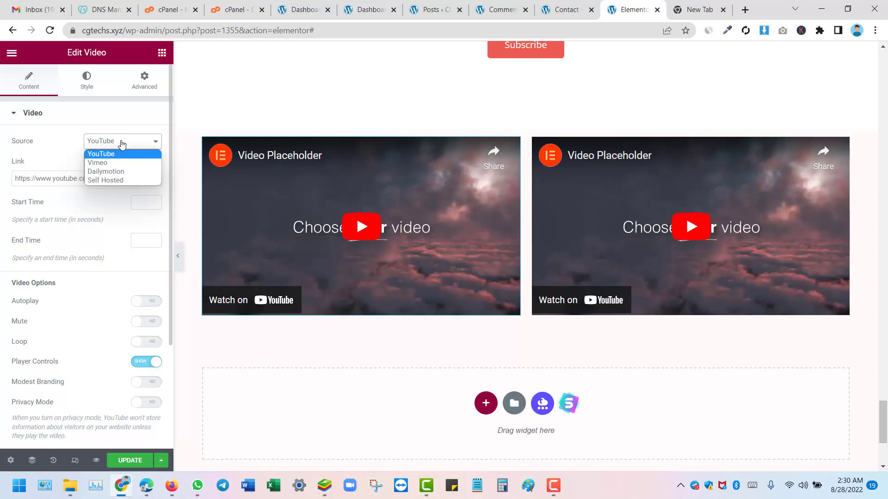
{"action": "left_click", "coordinate": [106, 180]}
{"action": "mouse_move", "coordinate": [92, 245]}
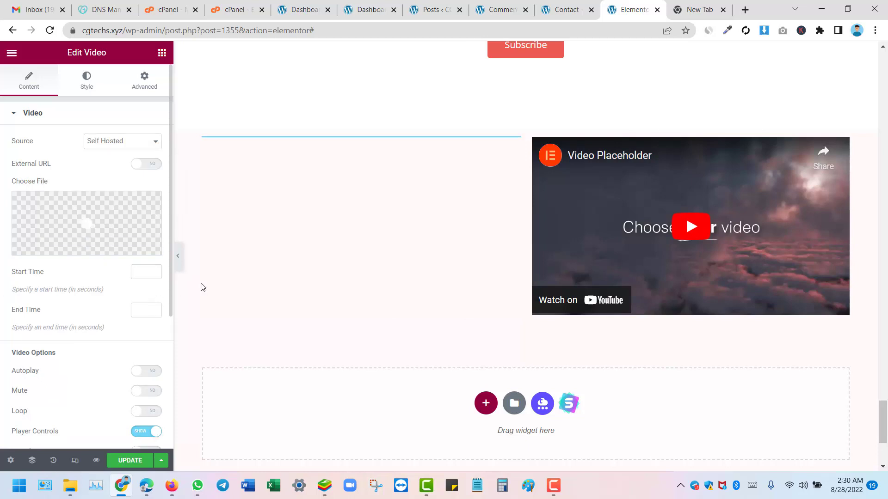
{"action": "scroll", "coordinate": [375, 247], "scroll_direction": "down", "scroll_amount": 4}
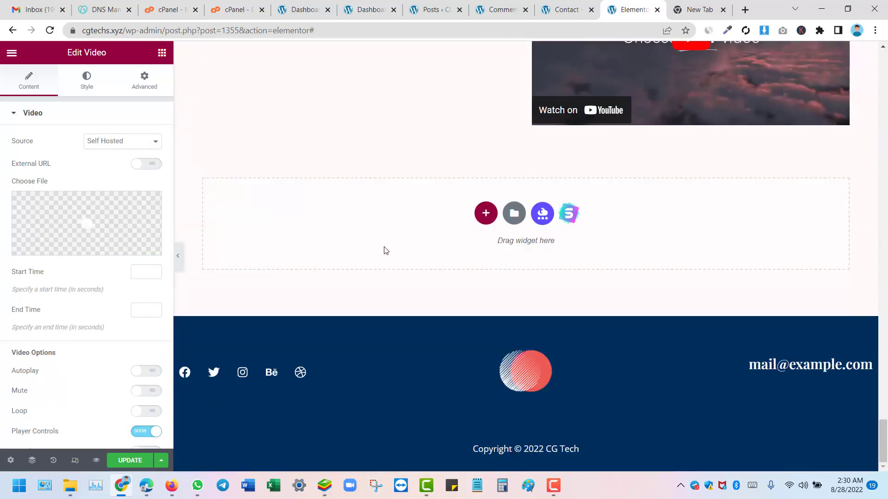
{"action": "scroll", "coordinate": [399, 262], "scroll_direction": "up", "scroll_amount": 4}
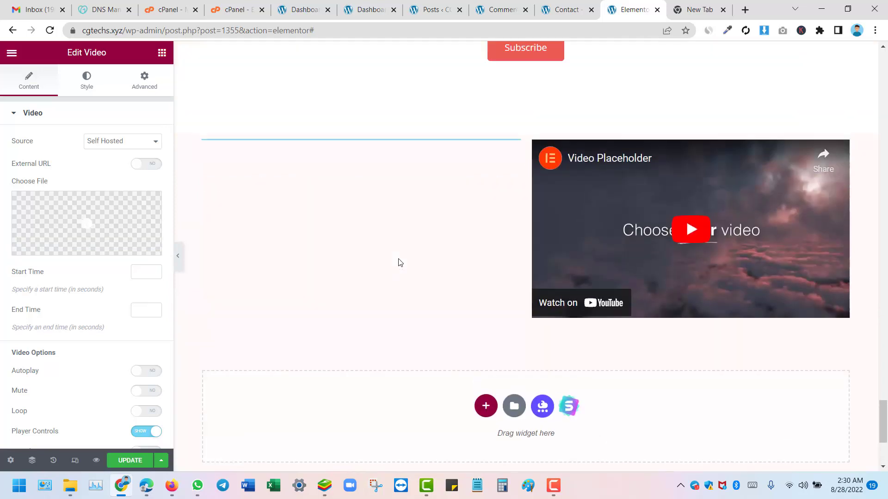
{"action": "scroll", "coordinate": [386, 289], "scroll_direction": "up", "scroll_amount": 8}
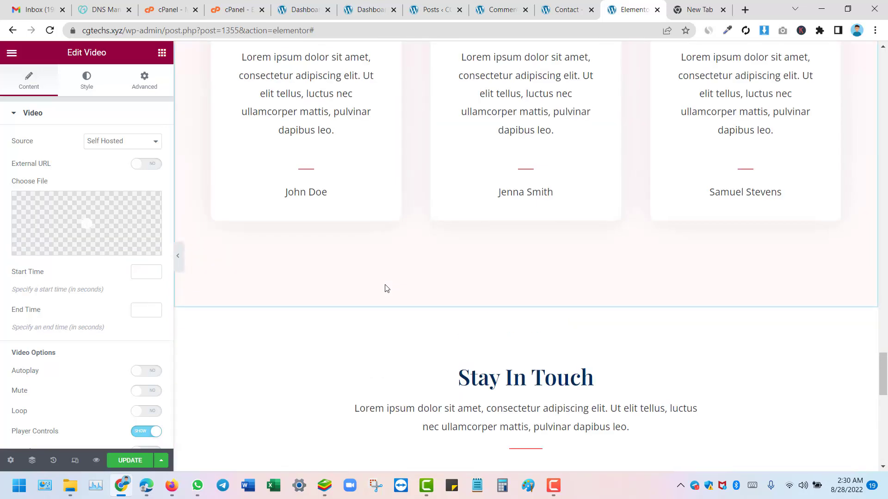
{"action": "scroll", "coordinate": [386, 289], "scroll_direction": "up", "scroll_amount": 10}
{"action": "scroll", "coordinate": [386, 289], "scroll_direction": "up", "scroll_amount": 8}
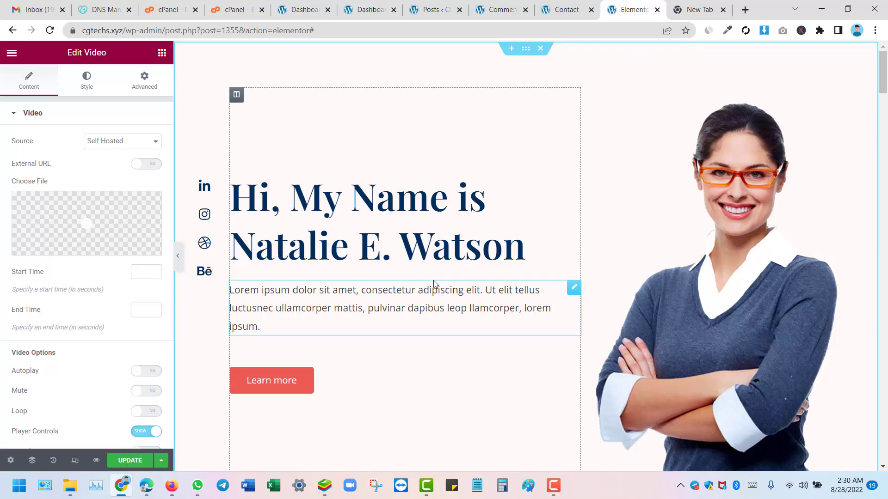
Step: Exit Elementor through its menu, choose Decide Later, and confirm leaving the page
{"action": "left_click", "coordinate": [10, 54]}
{"action": "left_click", "coordinate": [44, 337]}
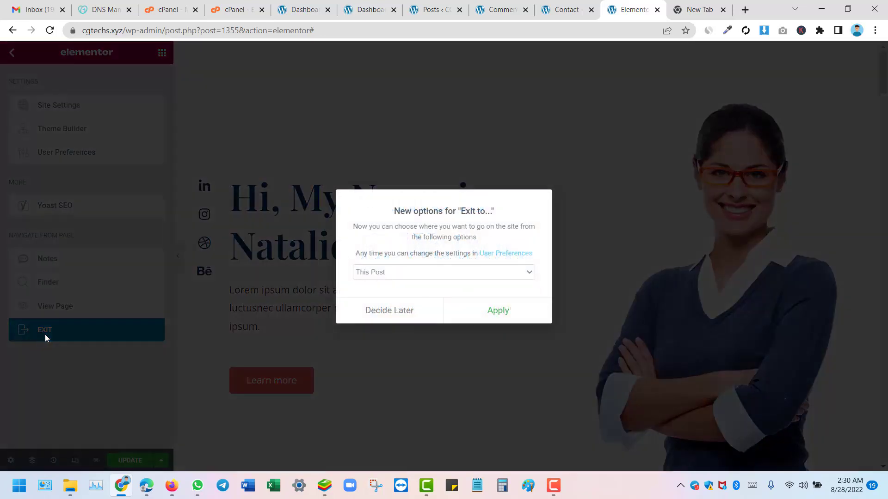
{"action": "left_click", "coordinate": [381, 327]}
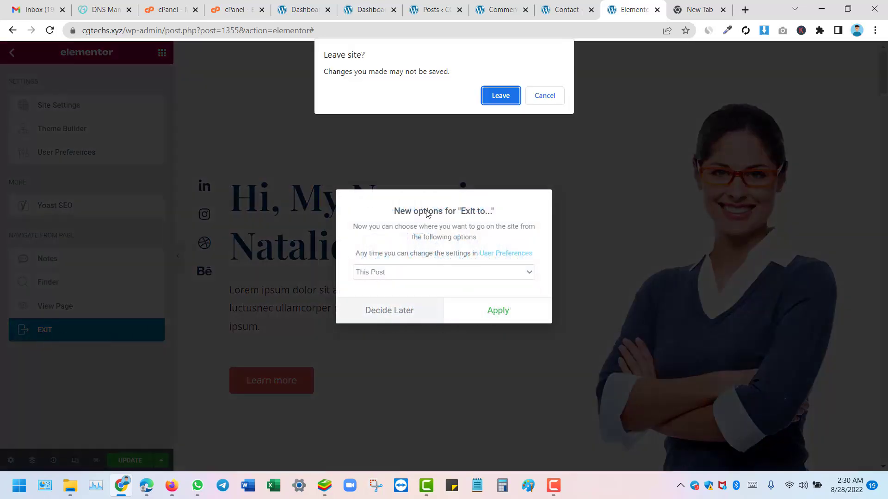
{"action": "left_click", "coordinate": [501, 96]}
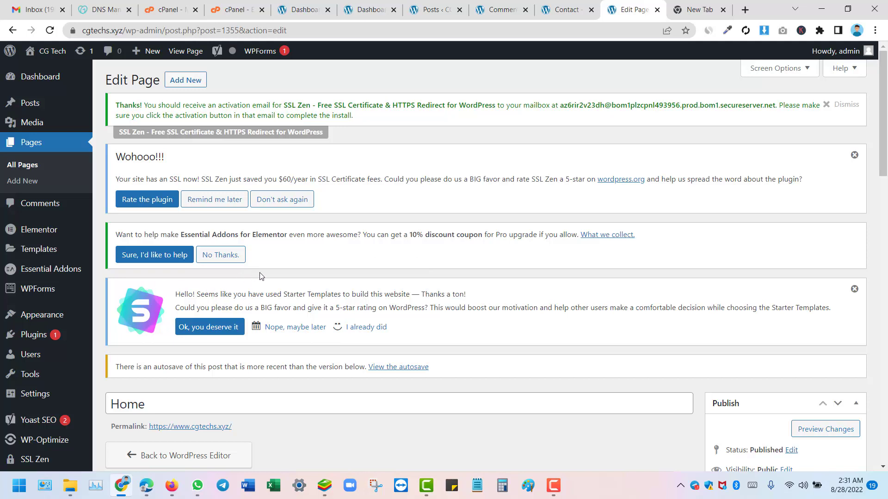
Step: Open Appearance > Customize in a new browser tab and switch to it
{"action": "scroll", "coordinate": [254, 282], "scroll_direction": "down", "scroll_amount": 2}
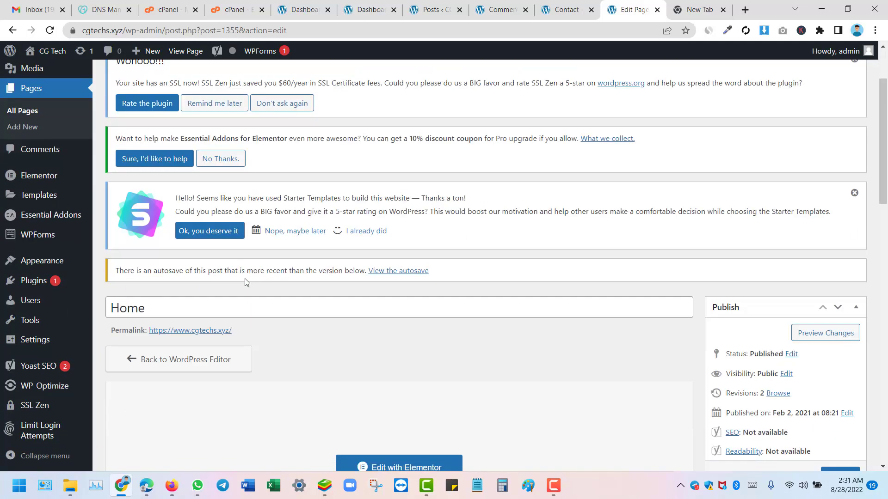
{"action": "mouse_move", "coordinate": [44, 264]}
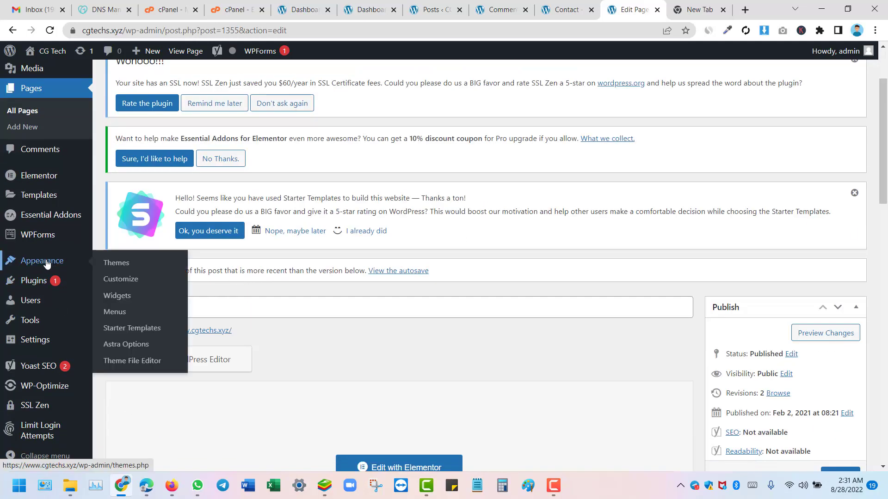
{"action": "right_click", "coordinate": [132, 282]}
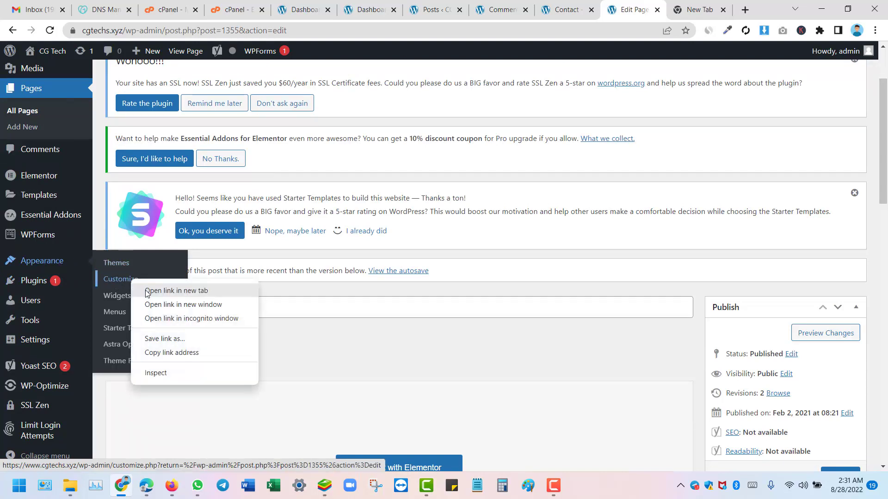
{"action": "left_click", "coordinate": [176, 291]}
{"action": "left_click", "coordinate": [640, 10]}
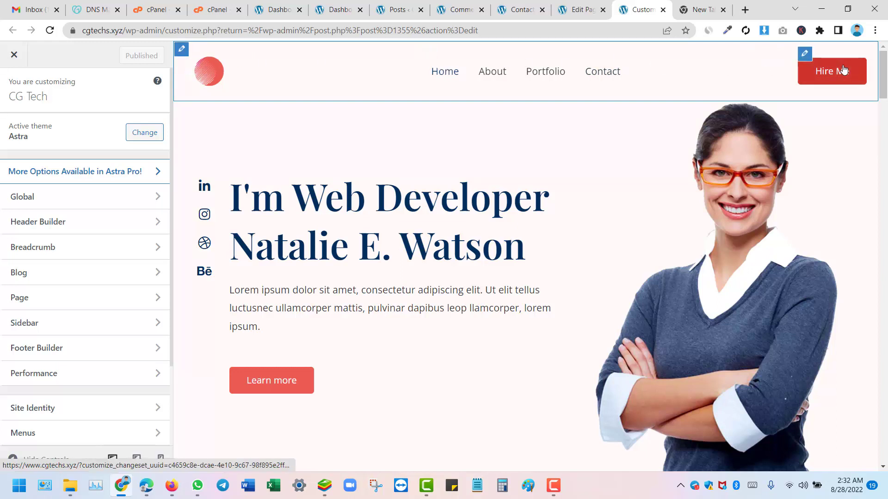
{"action": "left_click", "coordinate": [840, 73]}
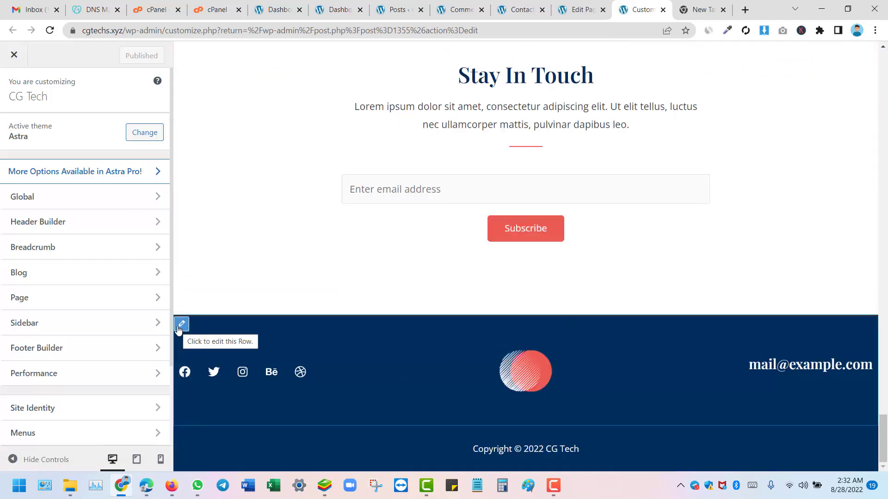
{"action": "scroll", "coordinate": [350, 346], "scroll_direction": "up", "scroll_amount": 20}
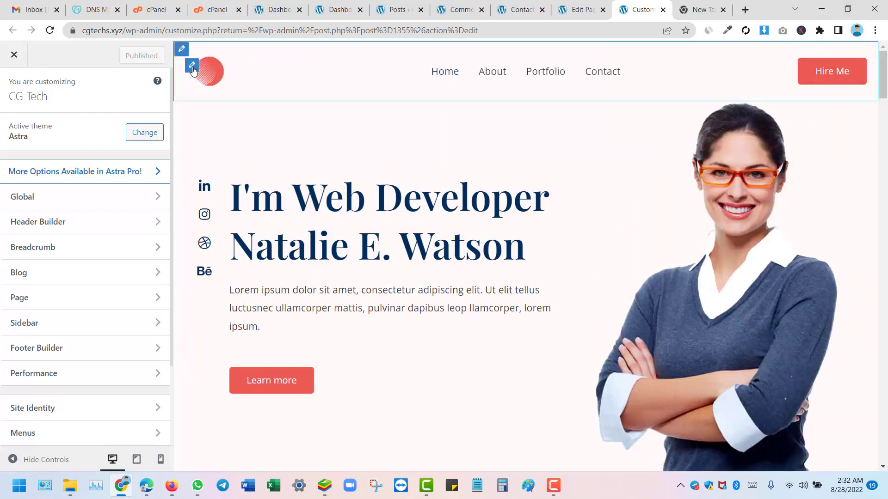
{"action": "left_click", "coordinate": [192, 66]}
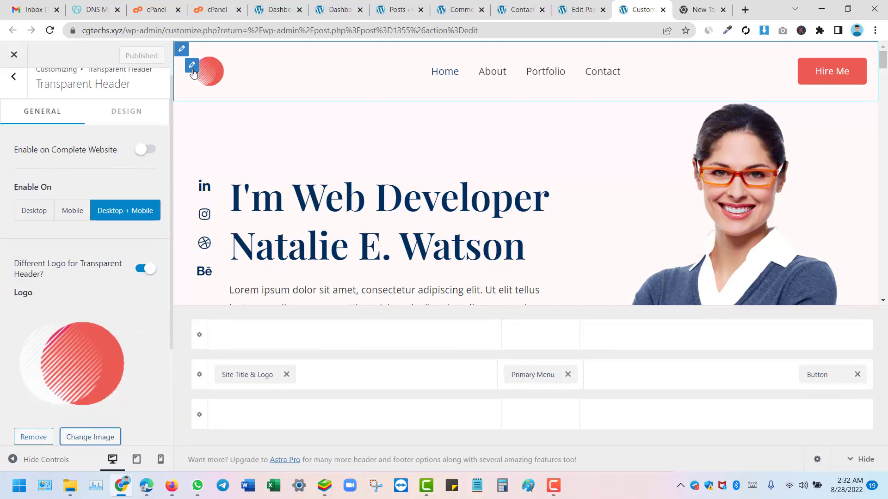
{"action": "scroll", "coordinate": [67, 278], "scroll_direction": "down", "scroll_amount": 3}
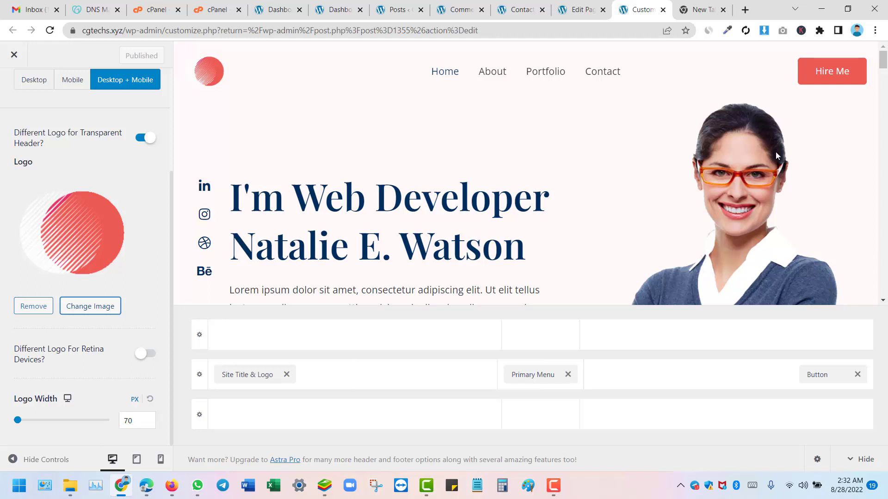
{"action": "left_click", "coordinate": [809, 55]}
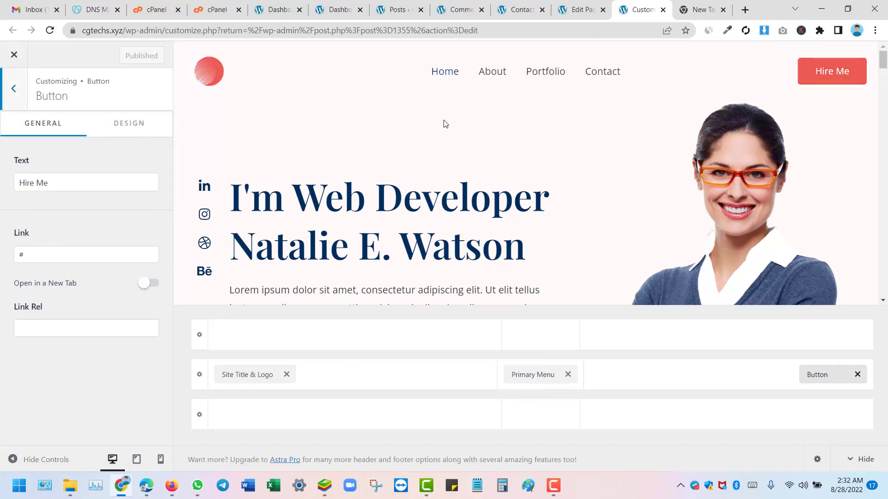
{"action": "left_click", "coordinate": [12, 89]}
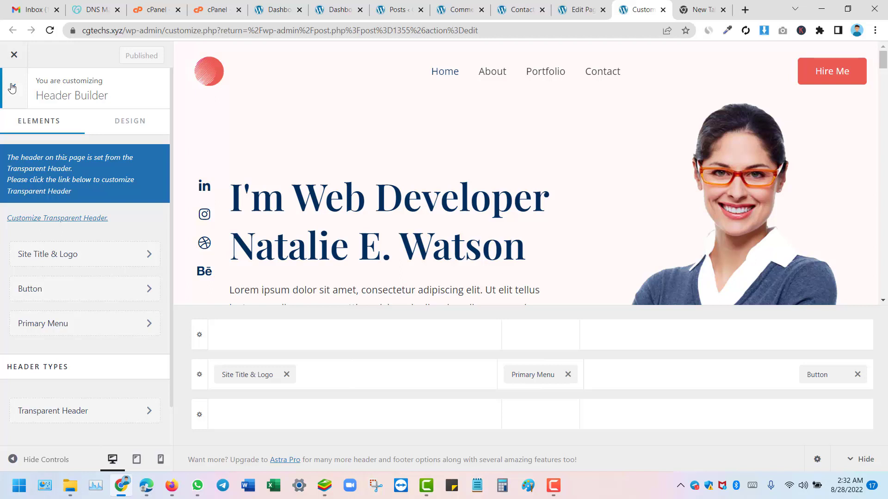
{"action": "left_click", "coordinate": [12, 88]}
{"action": "scroll", "coordinate": [104, 214], "scroll_direction": "down", "scroll_amount": 2}
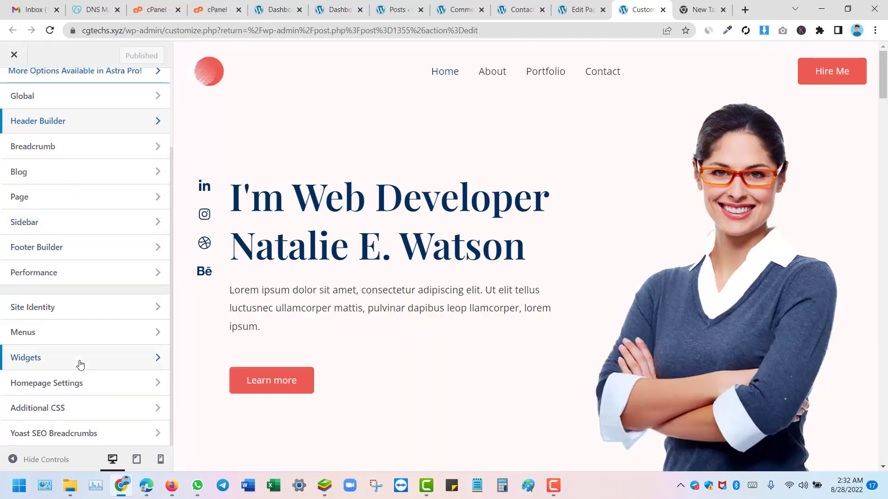
Step: In Homepage Settings, set the static homepage to Home instead of About and publish
{"action": "left_click", "coordinate": [76, 388]}
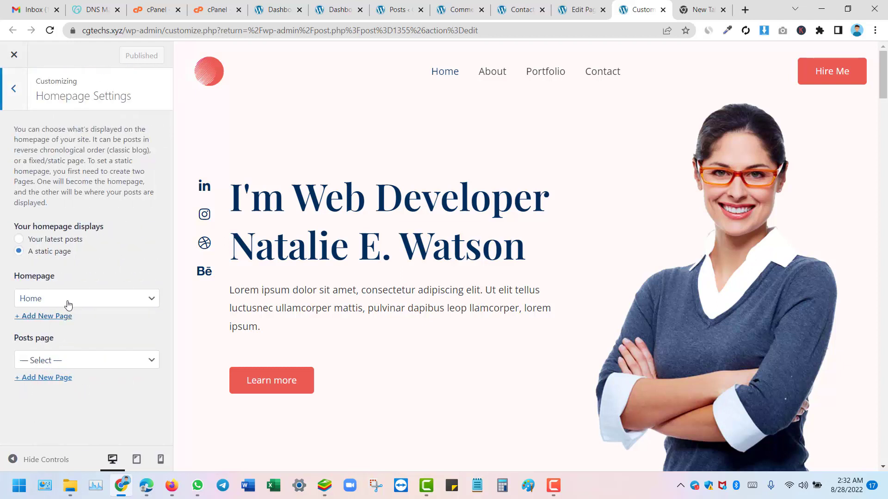
{"action": "left_click", "coordinate": [68, 304]}
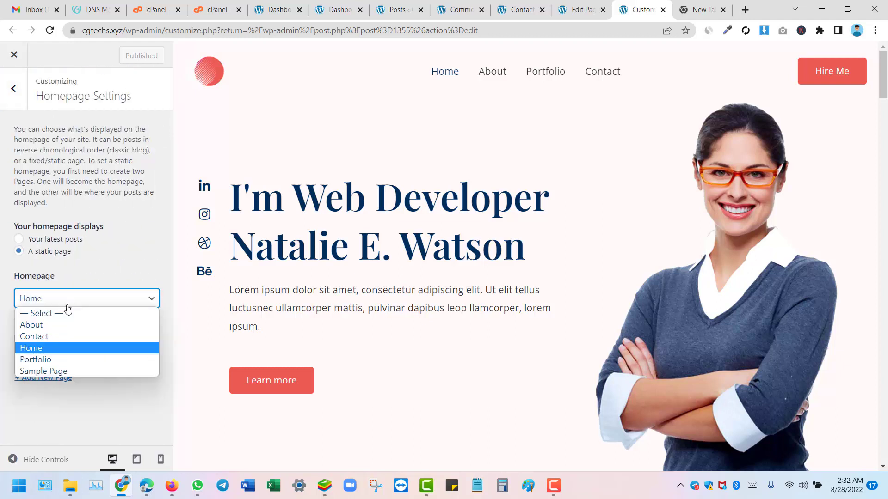
{"action": "left_click", "coordinate": [48, 330]}
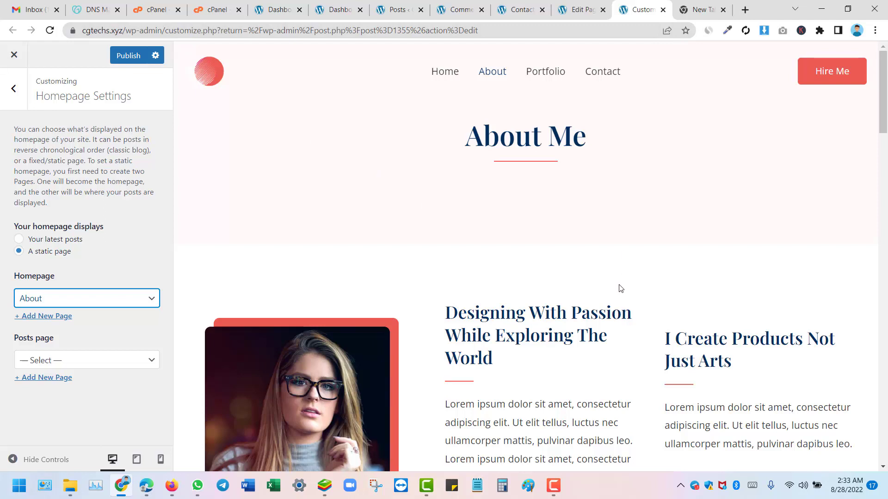
{"action": "left_click", "coordinate": [108, 307]}
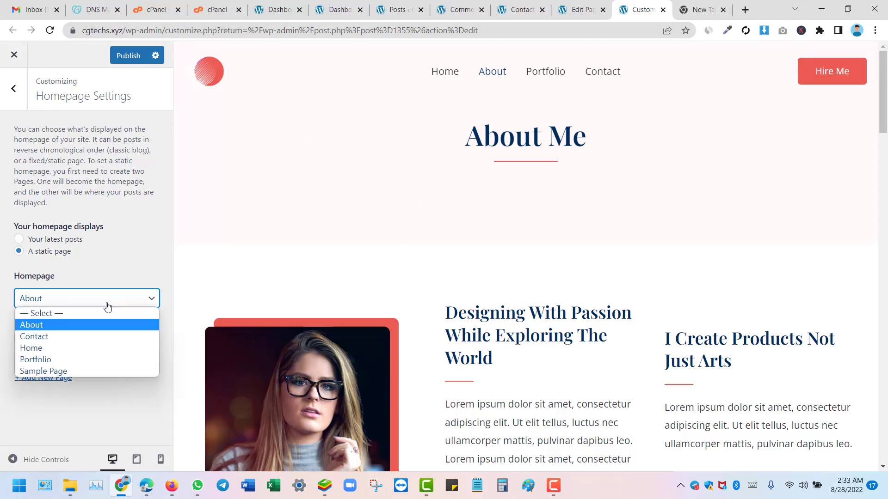
{"action": "left_click", "coordinate": [87, 349]}
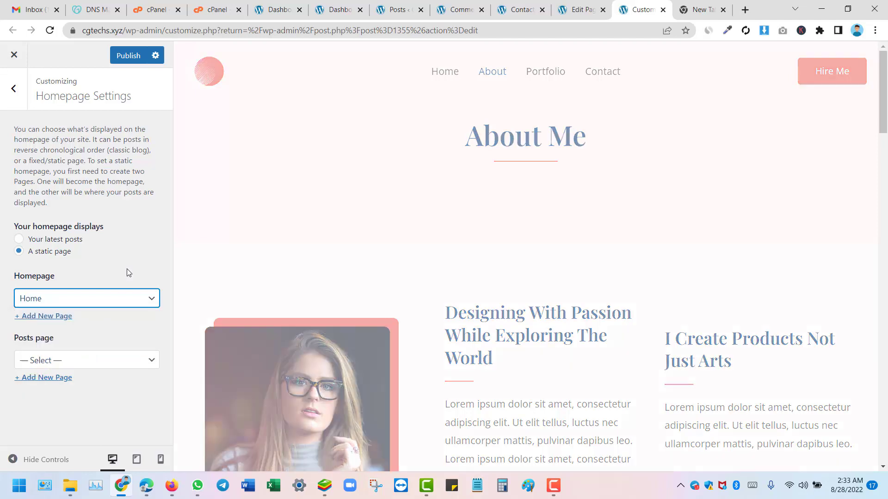
{"action": "left_click", "coordinate": [126, 55]}
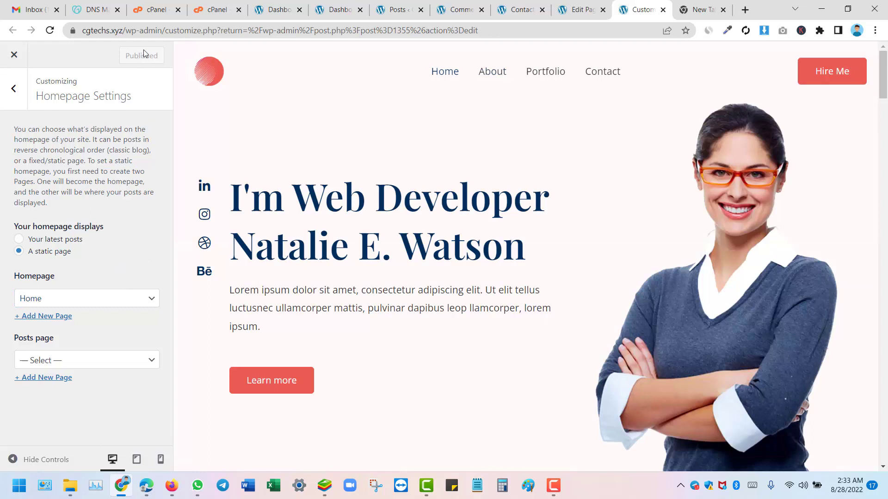
{"action": "left_click", "coordinate": [13, 89]}
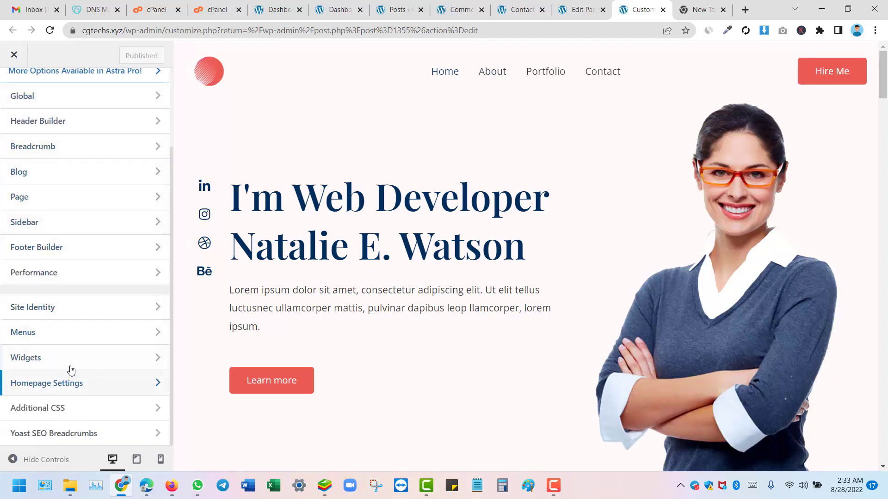
{"action": "scroll", "coordinate": [79, 350], "scroll_direction": "up", "scroll_amount": 3}
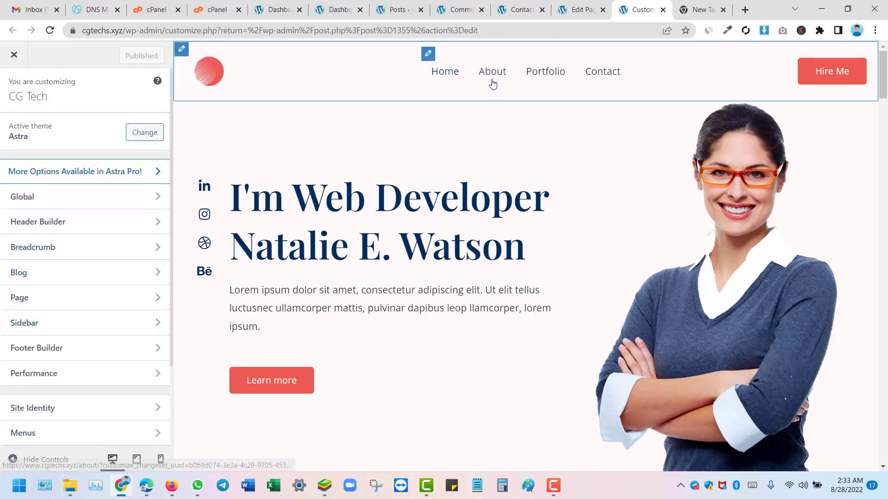
{"action": "left_click", "coordinate": [428, 54]}
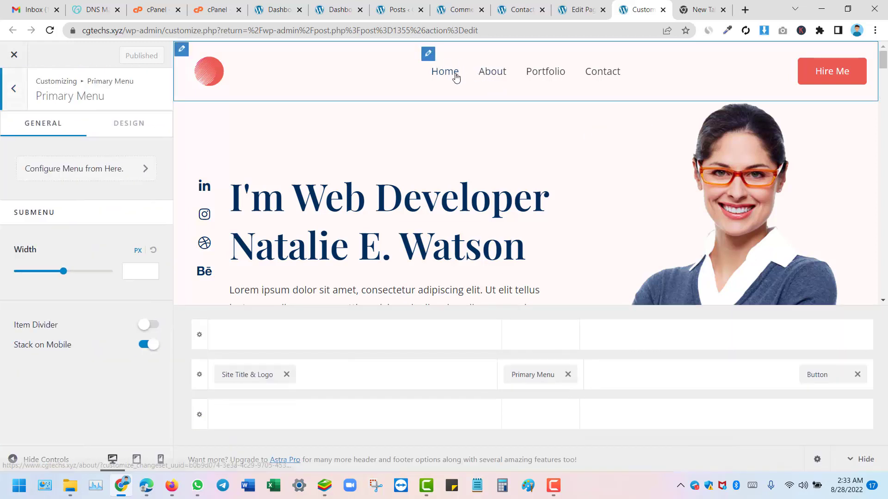
{"action": "mouse_move", "coordinate": [59, 274]}
{"action": "left_mouse_down"}
{"action": "mouse_move", "coordinate": [89, 273]}
{"action": "mouse_move", "coordinate": [17, 278]}
{"action": "mouse_move", "coordinate": [57, 276]}
{"action": "left_mouse_up"}
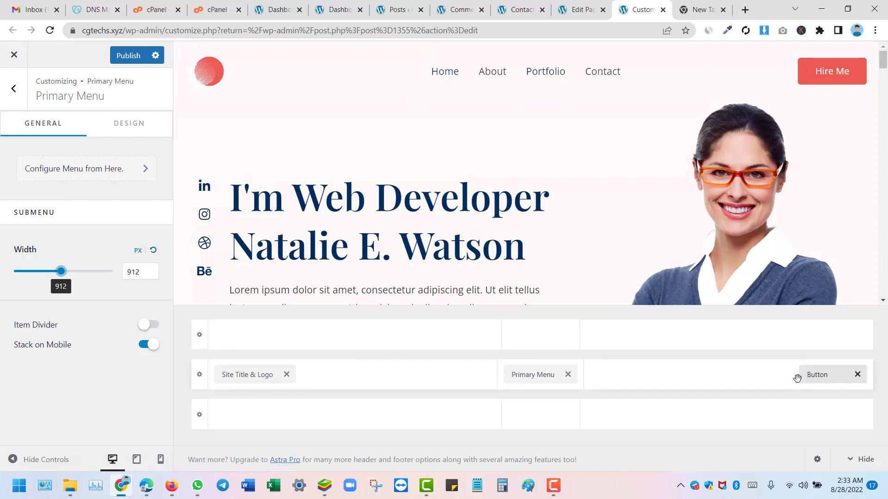
{"action": "left_click_drag", "start_coordinate": [516, 373], "coordinate": [620, 377]}
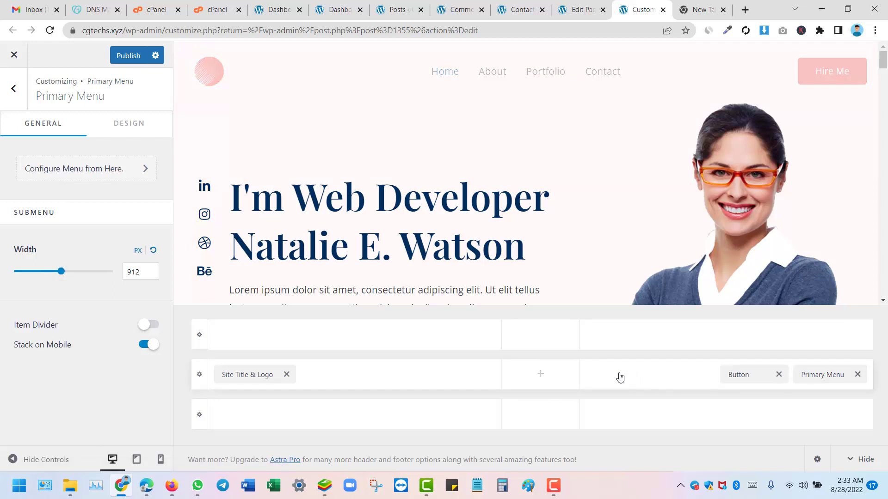
{"action": "left_click_drag", "start_coordinate": [813, 374], "coordinate": [520, 367]}
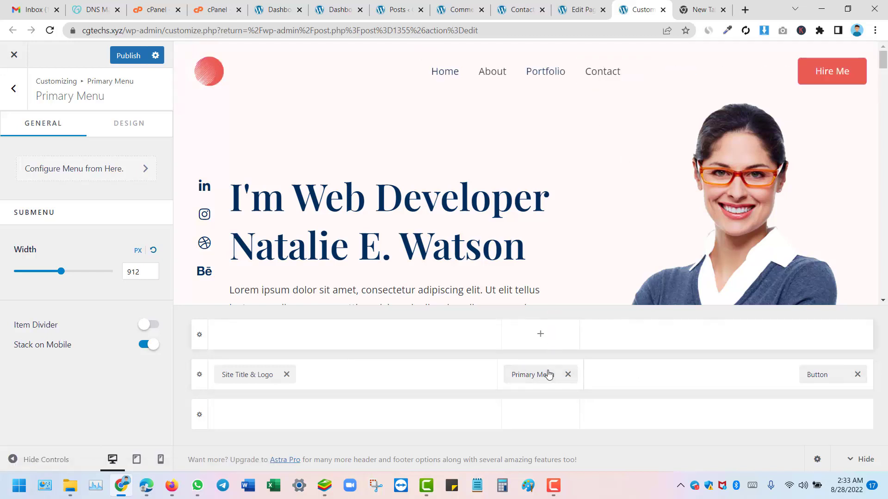
{"action": "mouse_move", "coordinate": [532, 378]}
{"action": "left_mouse_down"}
{"action": "mouse_move", "coordinate": [688, 369]}
{"action": "mouse_move", "coordinate": [700, 388]}
{"action": "mouse_move", "coordinate": [538, 376]}
{"action": "left_mouse_up"}
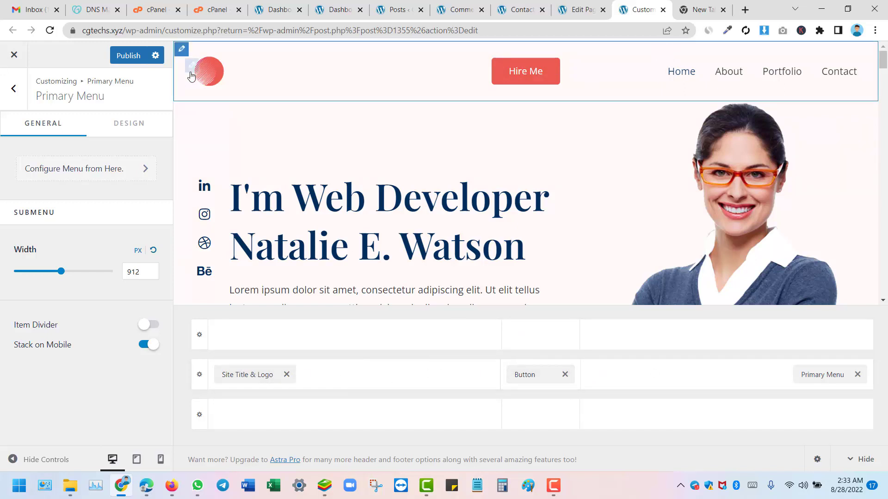
{"action": "scroll", "coordinate": [695, 259], "scroll_direction": "down", "scroll_amount": 5}
{"action": "scroll", "coordinate": [692, 258], "scroll_direction": "up", "scroll_amount": 10}
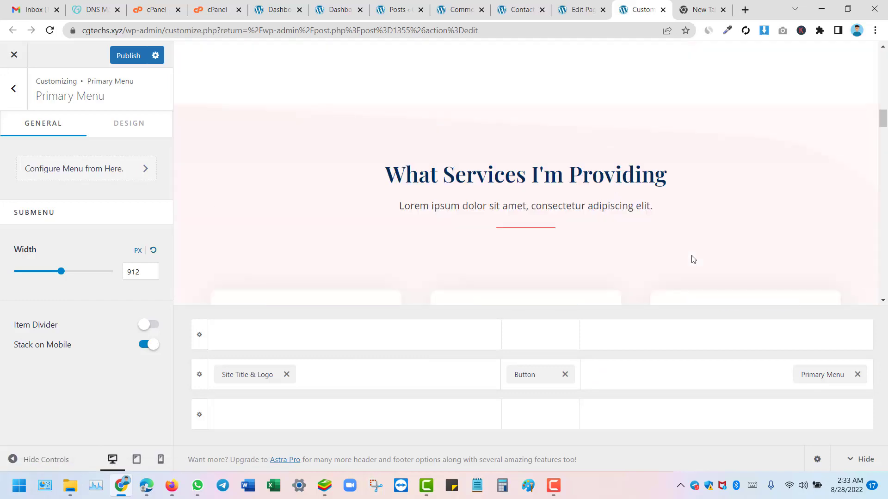
{"action": "scroll", "coordinate": [620, 281], "scroll_direction": "down", "scroll_amount": 4}
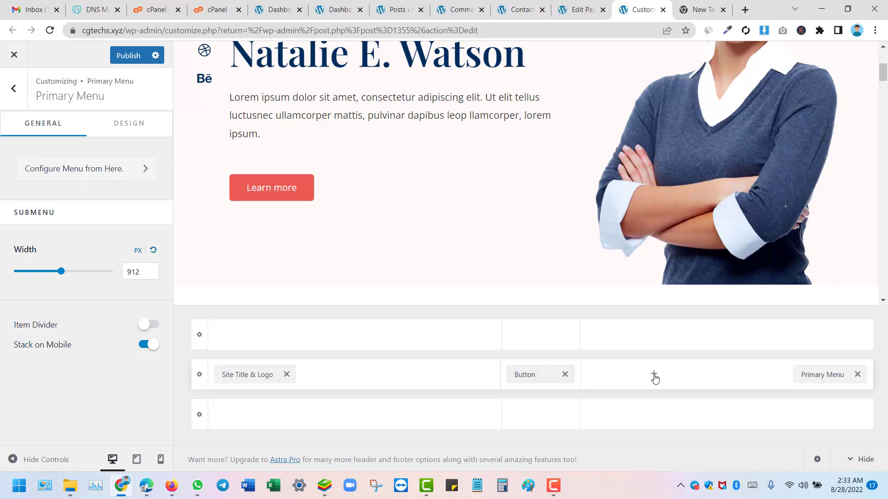
Step: Try adding Account and HTML 1 elements to the header, then remove both
{"action": "left_click", "coordinate": [653, 374]}
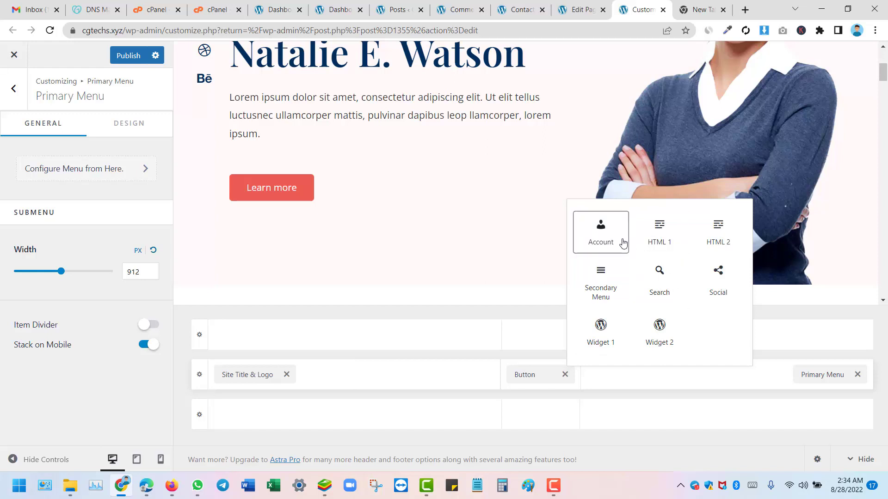
{"action": "left_click", "coordinate": [608, 241]}
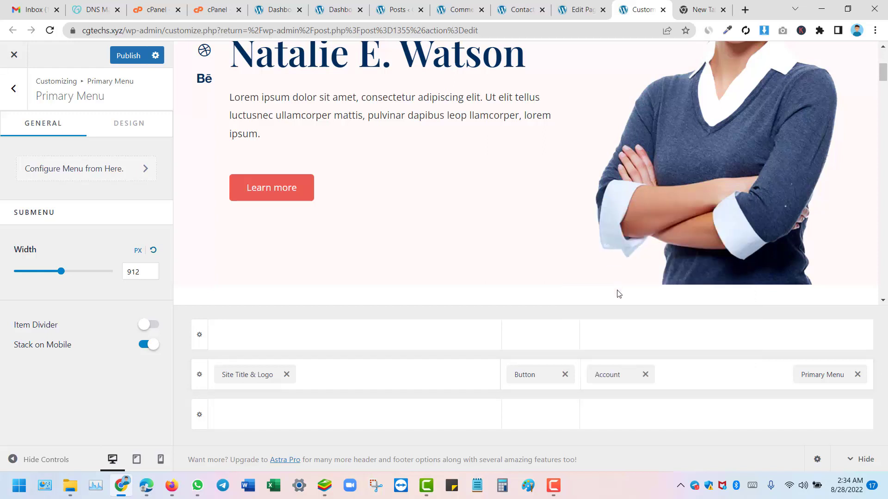
{"action": "scroll", "coordinate": [651, 265], "scroll_direction": "up", "scroll_amount": 5}
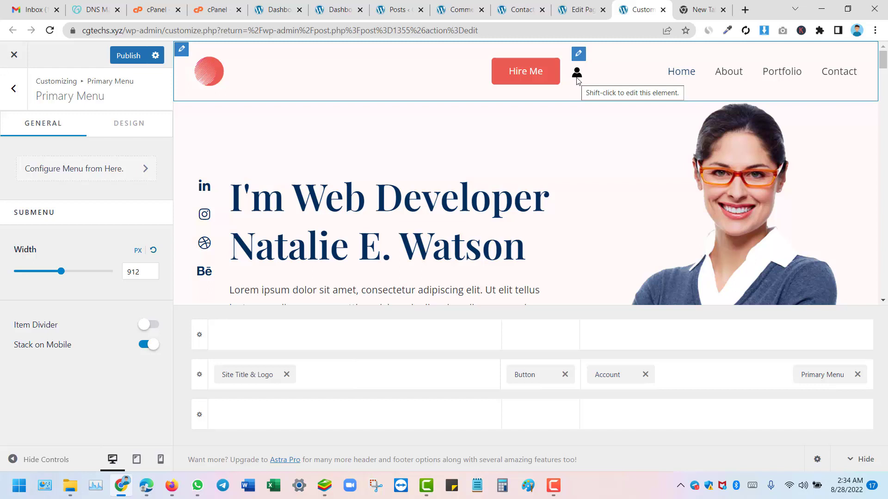
{"action": "left_click", "coordinate": [645, 376]}
{"action": "left_click", "coordinate": [654, 374]}
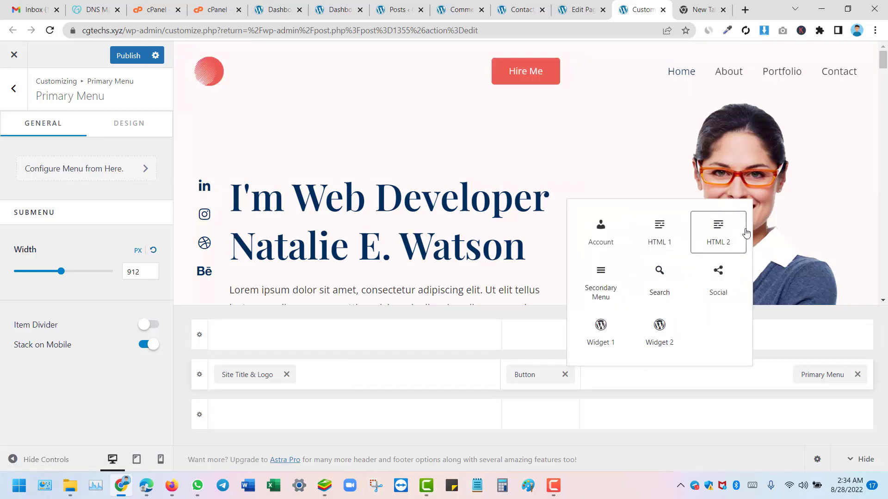
{"action": "left_click", "coordinate": [660, 231]}
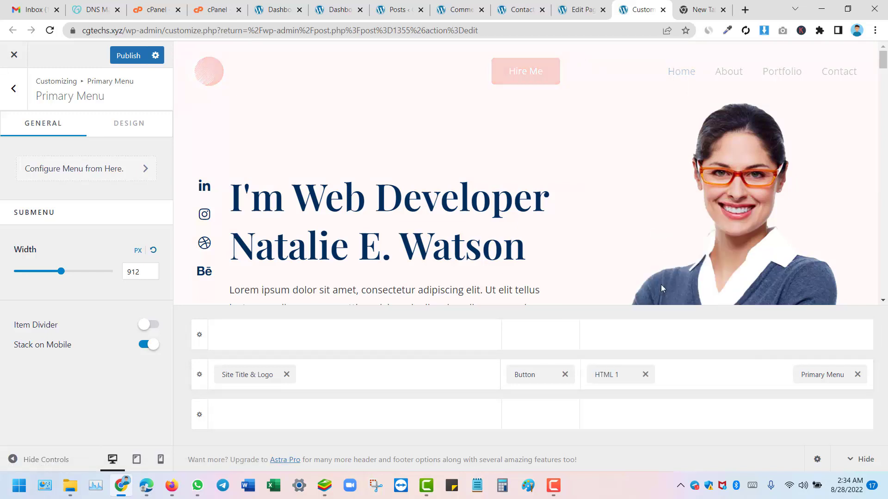
{"action": "left_click", "coordinate": [645, 375]}
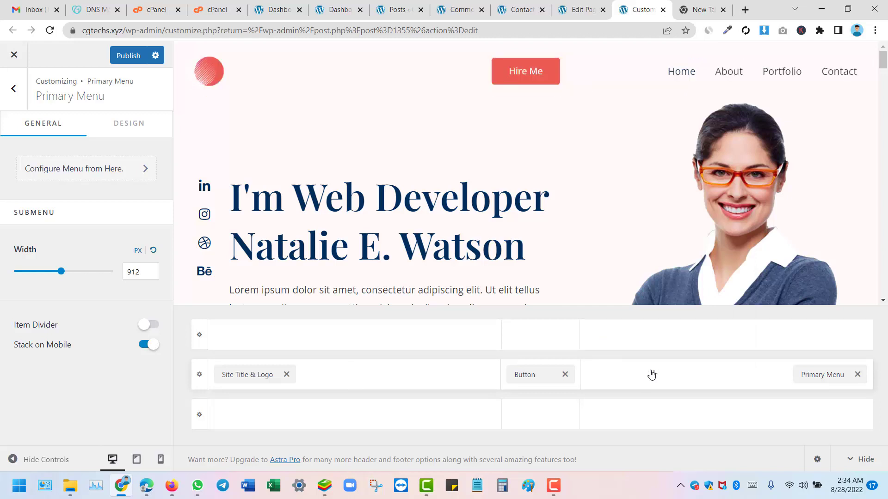
Step: Add Social icons, then remove the Hire Me button and the social icons from the header
{"action": "left_click", "coordinate": [653, 373]}
{"action": "left_click", "coordinate": [712, 281]}
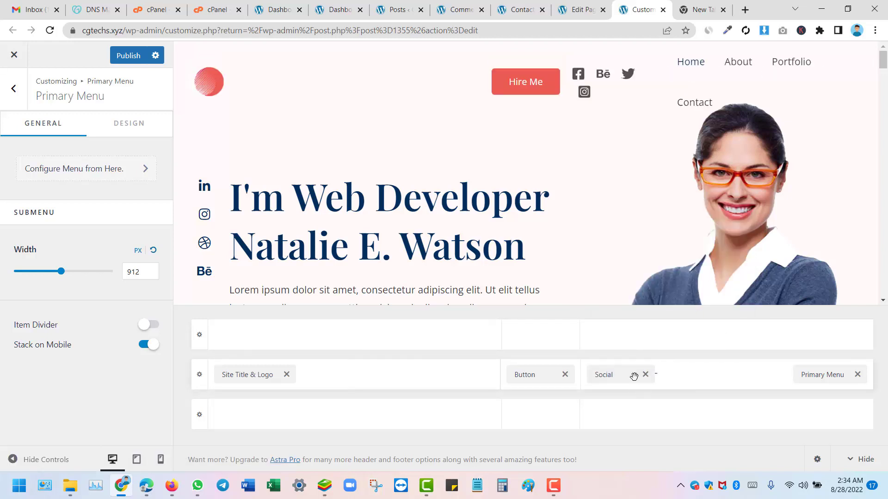
{"action": "left_click", "coordinate": [564, 375]}
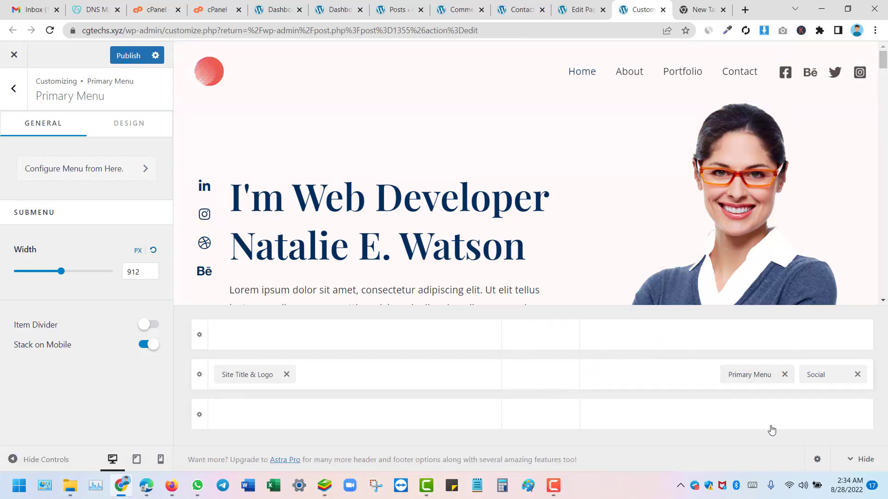
{"action": "left_click", "coordinate": [858, 376]}
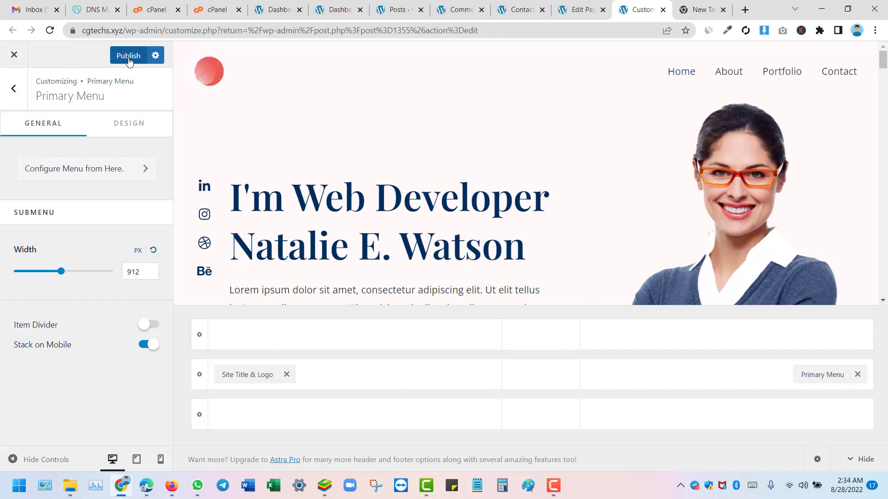
Step: Give the primary footer the fifth layout with a wide middle column and open Widget 1
{"action": "scroll", "coordinate": [456, 166], "scroll_direction": "down", "scroll_amount": 10}
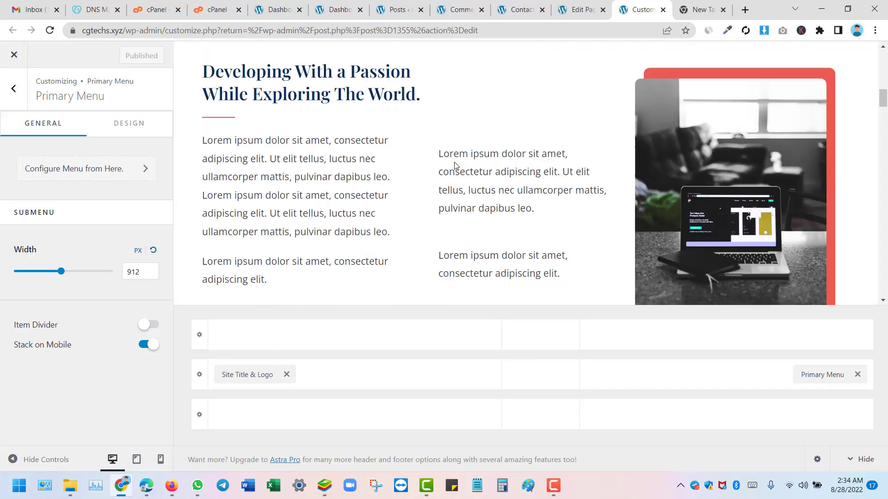
{"action": "scroll", "coordinate": [454, 165], "scroll_direction": "down", "scroll_amount": 15}
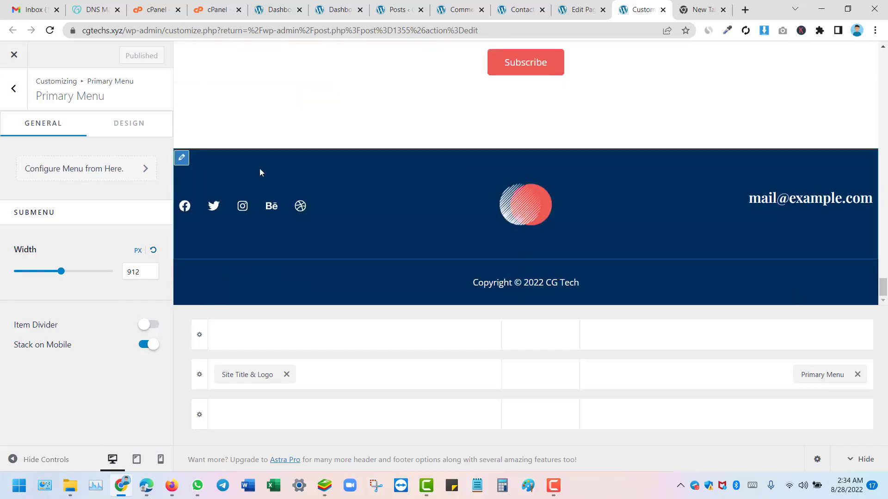
{"action": "left_click", "coordinate": [178, 161]}
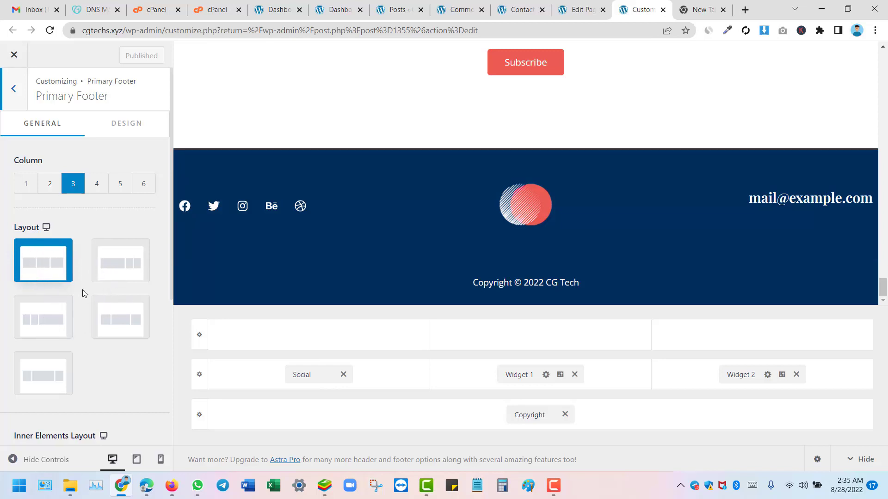
{"action": "left_click", "coordinate": [125, 273]}
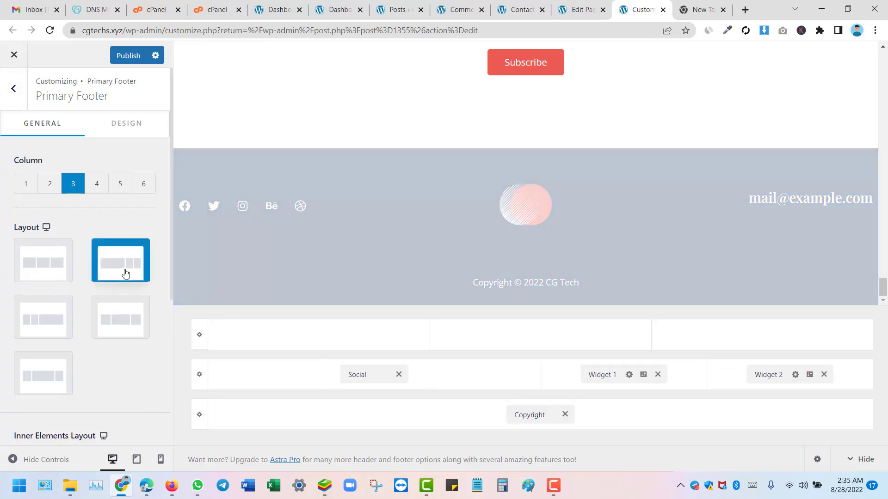
{"action": "left_click", "coordinate": [31, 365]}
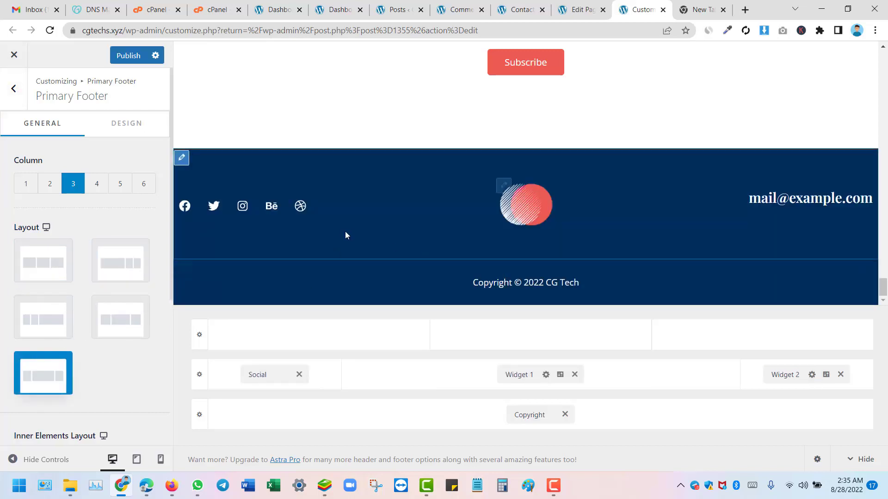
{"action": "left_click", "coordinate": [503, 186]}
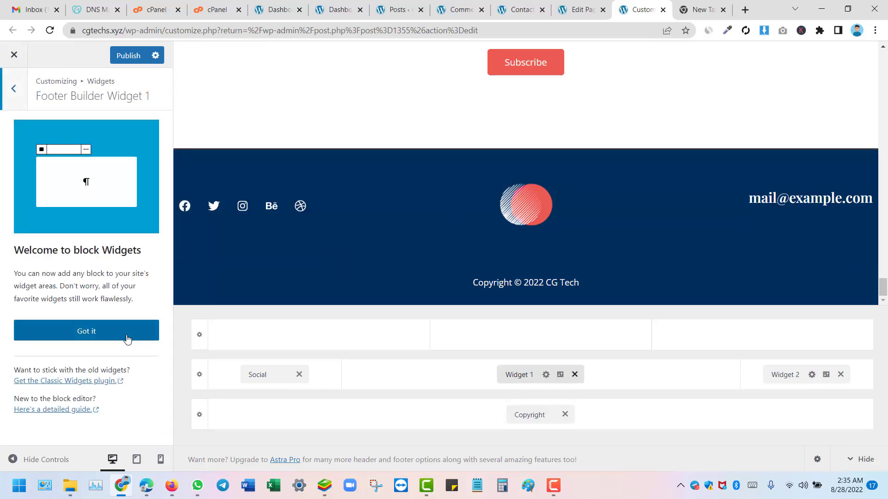
Step: Replace footer Widget 2's placeholder title with the site's admin e-mail address and publish
{"action": "left_click", "coordinate": [88, 331]}
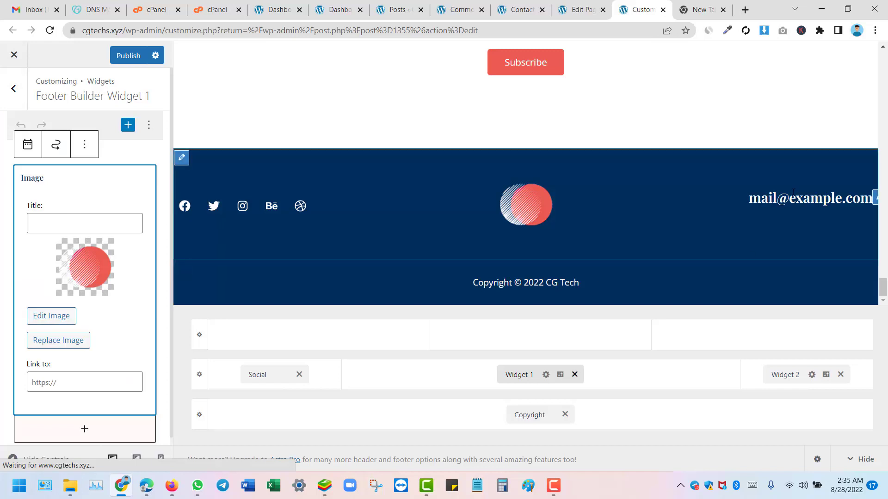
{"action": "left_click", "coordinate": [875, 198]}
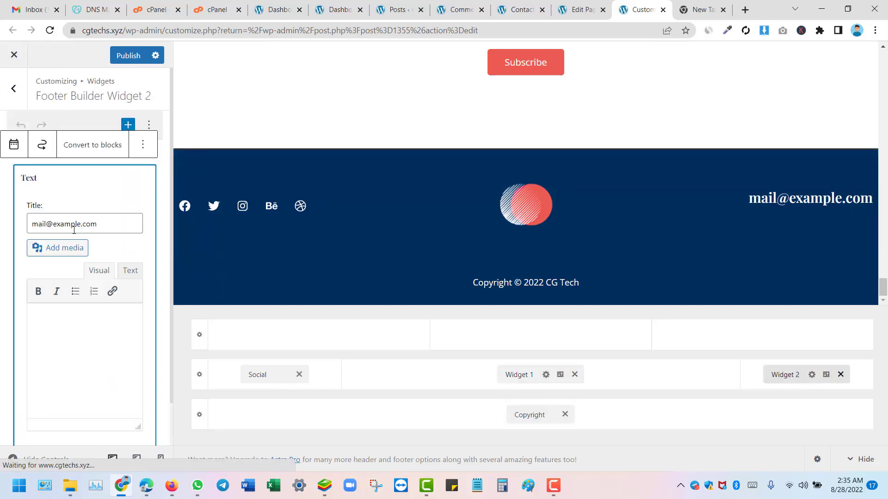
{"action": "triple_click", "coordinate": [103, 225]}
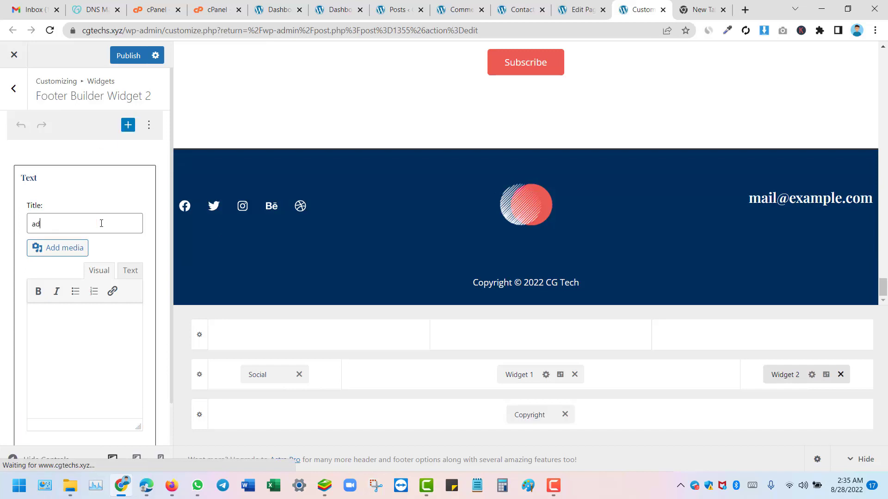
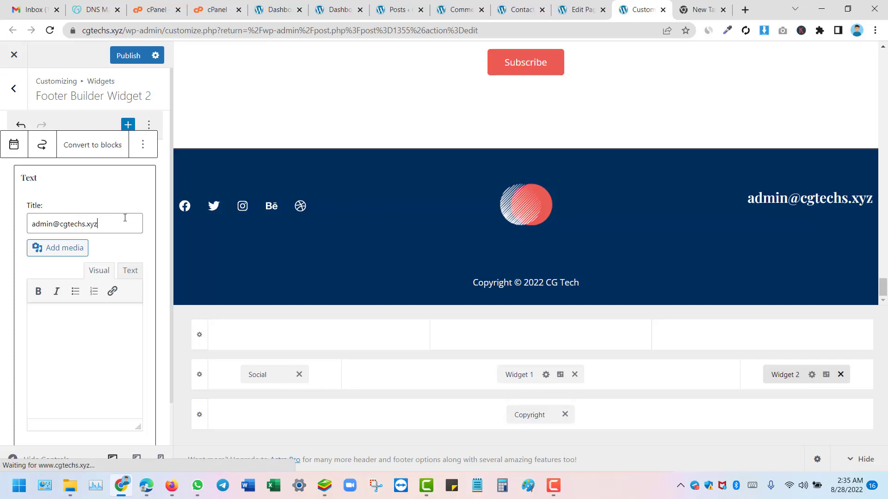
{"action": "left_click", "coordinate": [116, 57]}
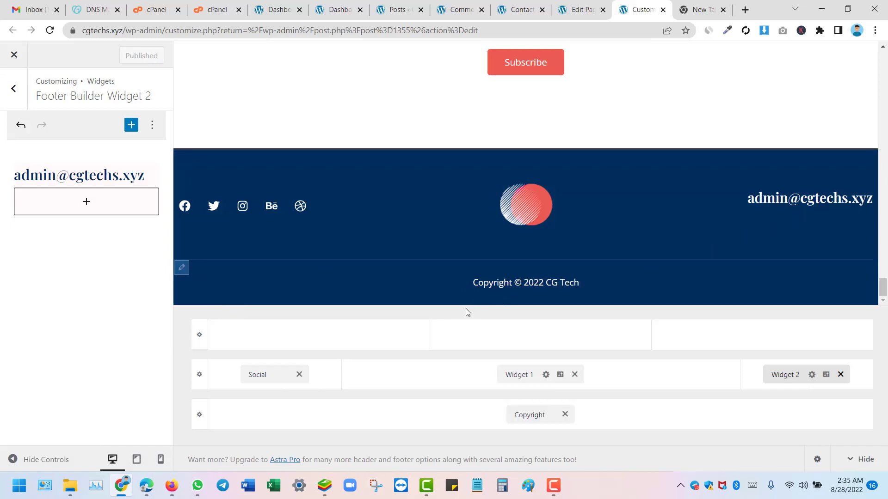
{"action": "scroll", "coordinate": [444, 282], "scroll_direction": "up", "scroll_amount": 5}
{"action": "scroll", "coordinate": [443, 243], "scroll_direction": "down", "scroll_amount": 5}
{"action": "scroll", "coordinate": [443, 240], "scroll_direction": "up", "scroll_amount": 15}
{"action": "scroll", "coordinate": [452, 222], "scroll_direction": "up", "scroll_amount": 10}
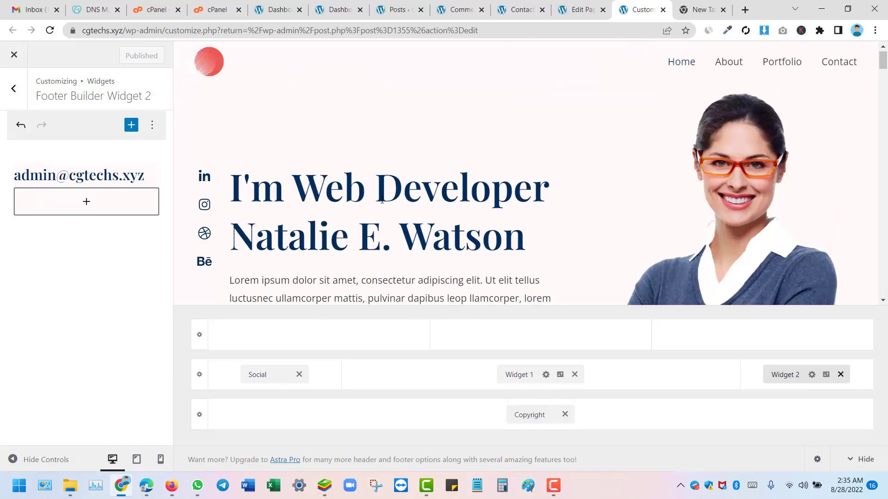
Step: Back out of the footer widget to the main Customizer menu and close it to the Home page editor
{"action": "left_click", "coordinate": [16, 88]}
{"action": "left_click", "coordinate": [17, 89]}
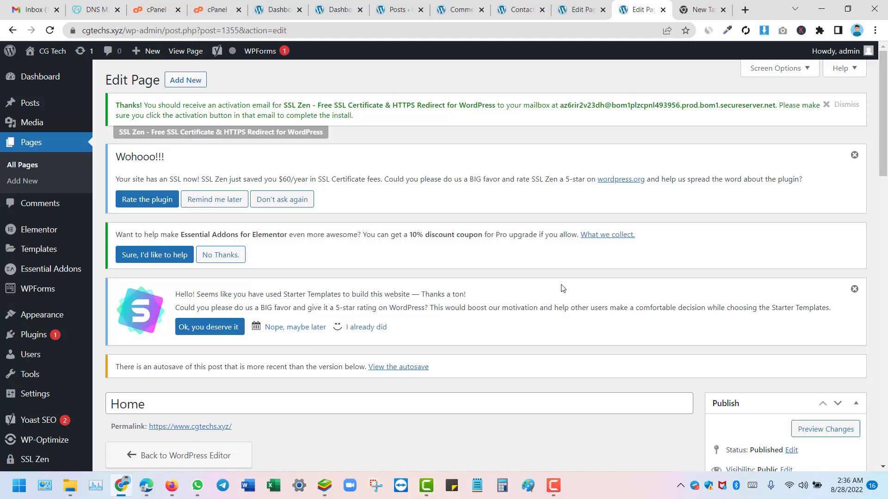
{"action": "left_click", "coordinate": [554, 485]}
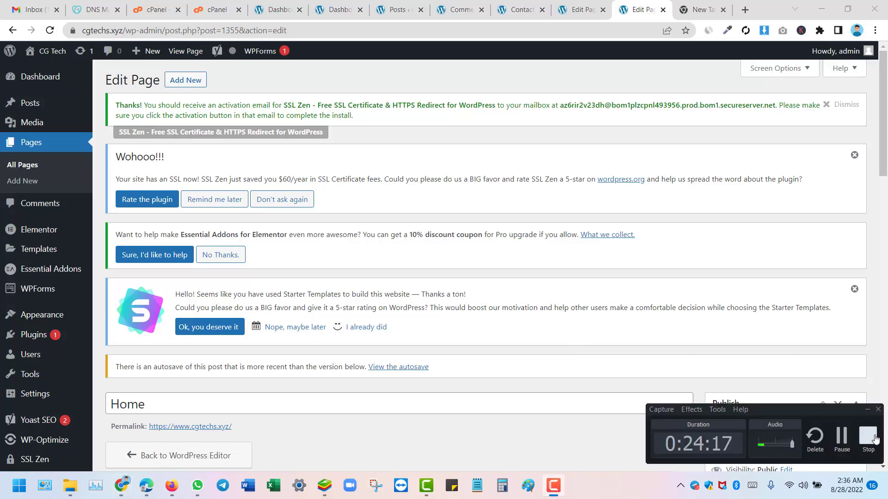